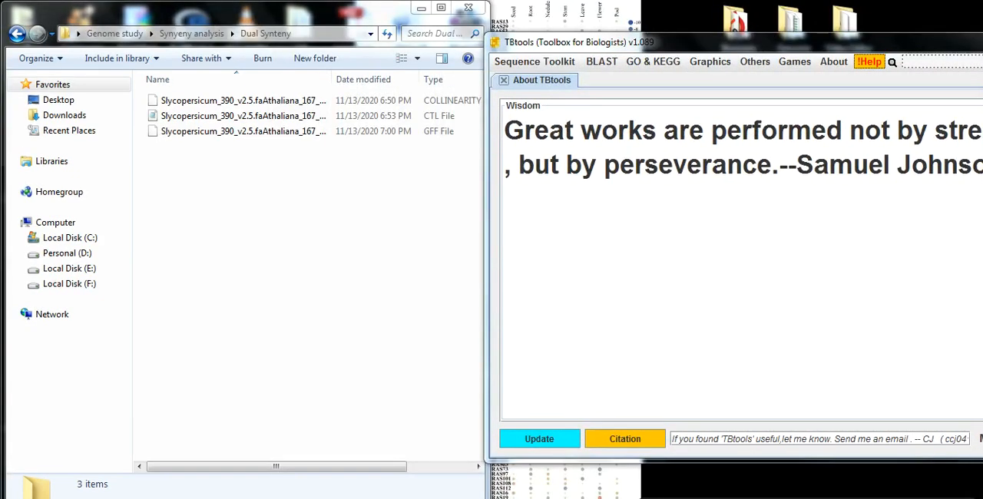
Open the Dual Systeny Plot for MCscanX tool and load the Slycopersicum–Athaliana CTL, GFF and collinearity files from the Dual Synteny folder
click(716, 65)
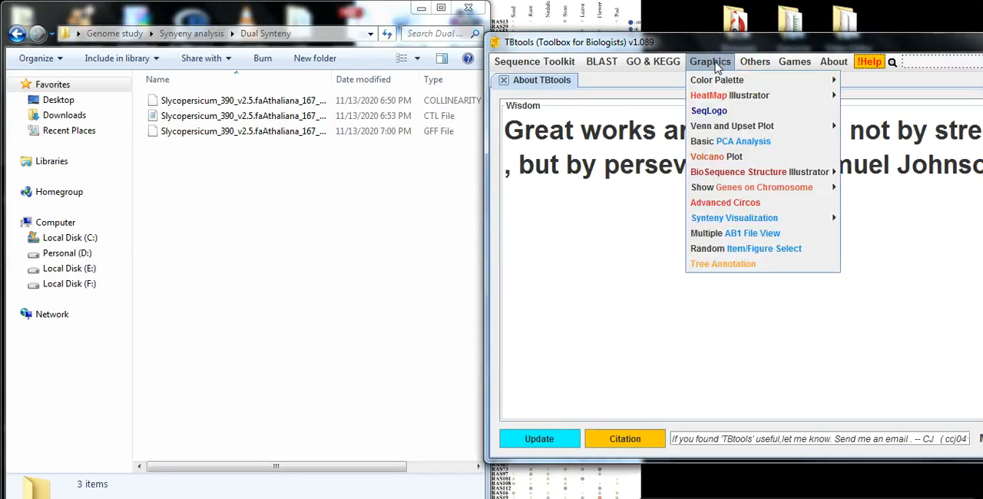
mouse_move(738, 220)
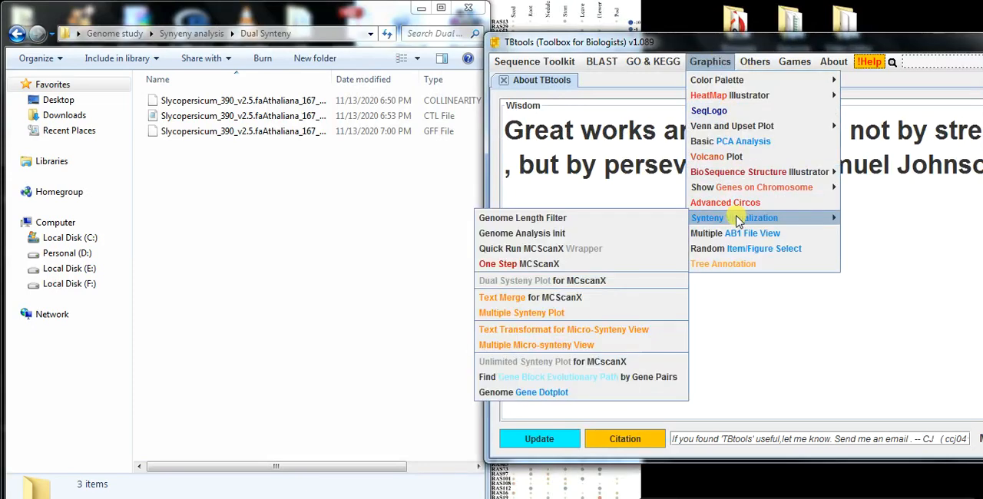
click(615, 284)
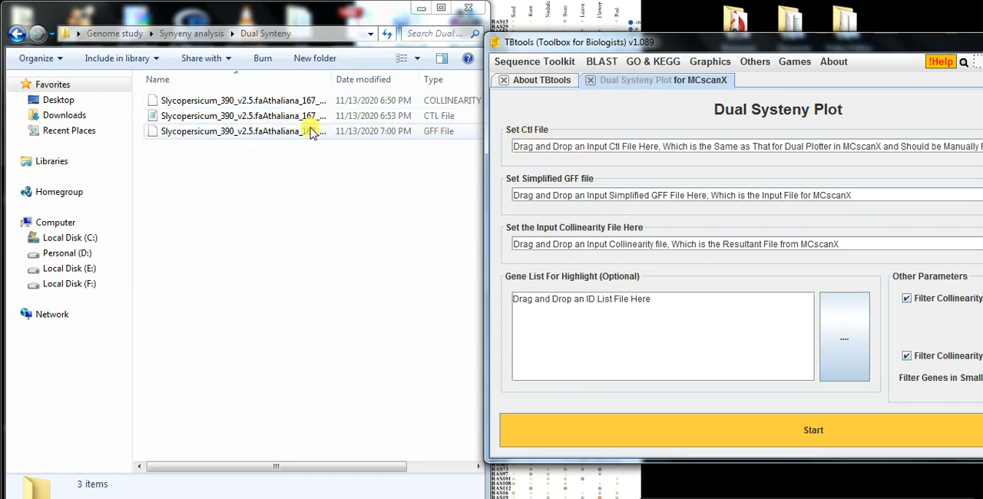
drag(295, 121, 585, 150)
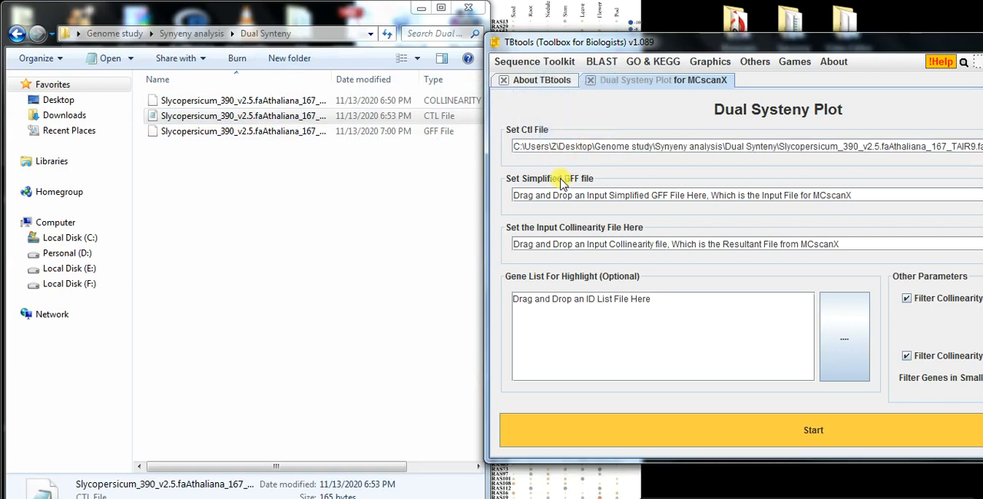
drag(299, 138, 579, 202)
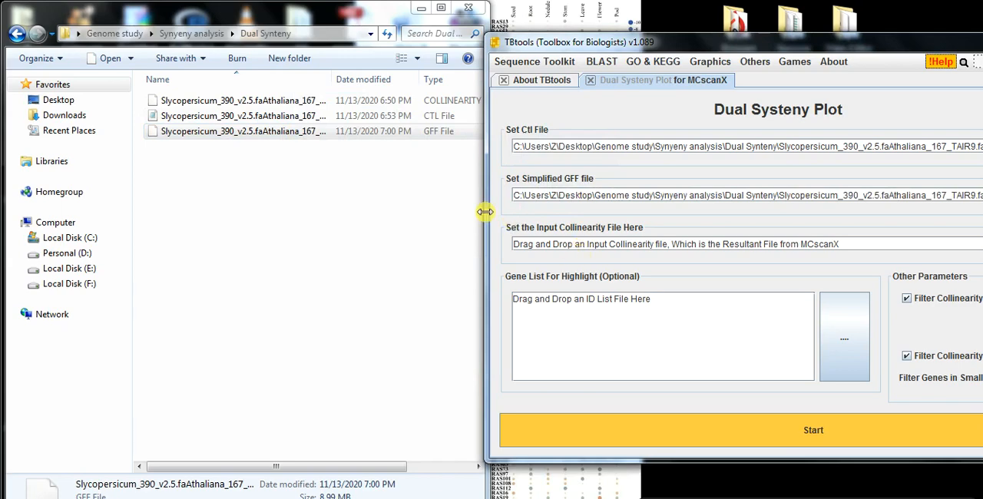
drag(292, 107, 584, 244)
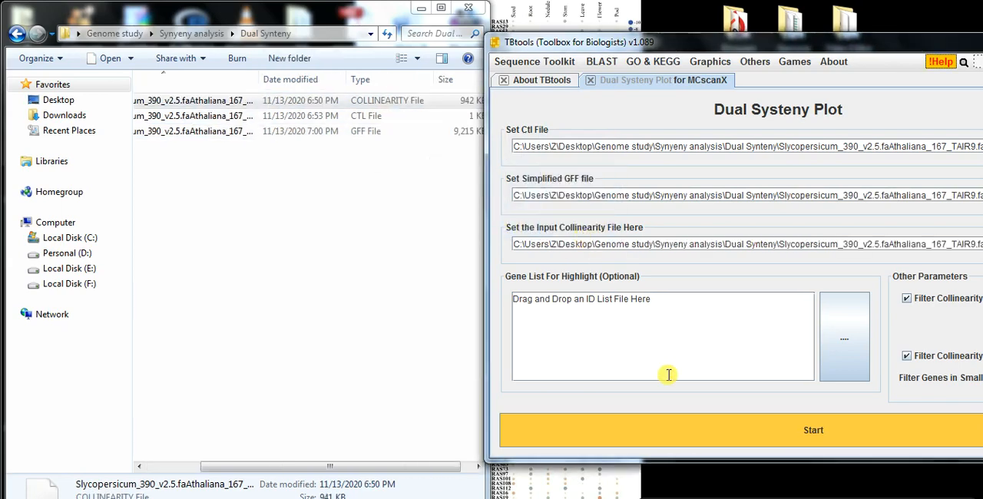
Generate the dual synteny plot without highlighted genes and look over the chromosomes of both genomes
click(792, 435)
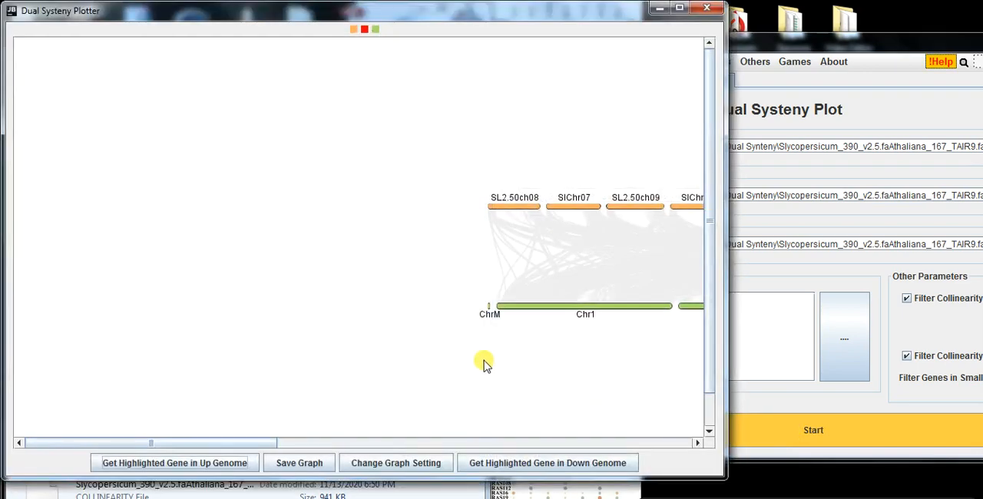
drag(263, 446, 453, 437)
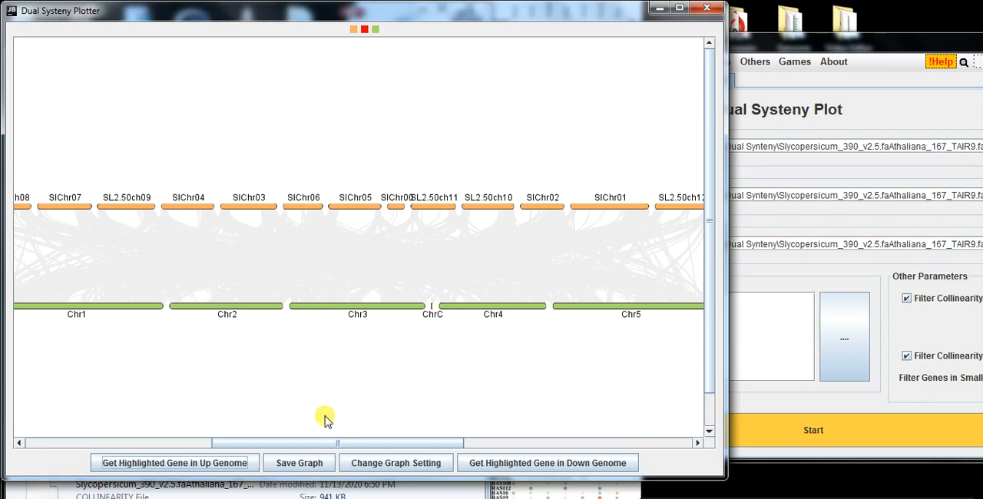
Switch to the Excel sheet and copy the Solyc gene IDs in D2:D22
key(alt+Tab)
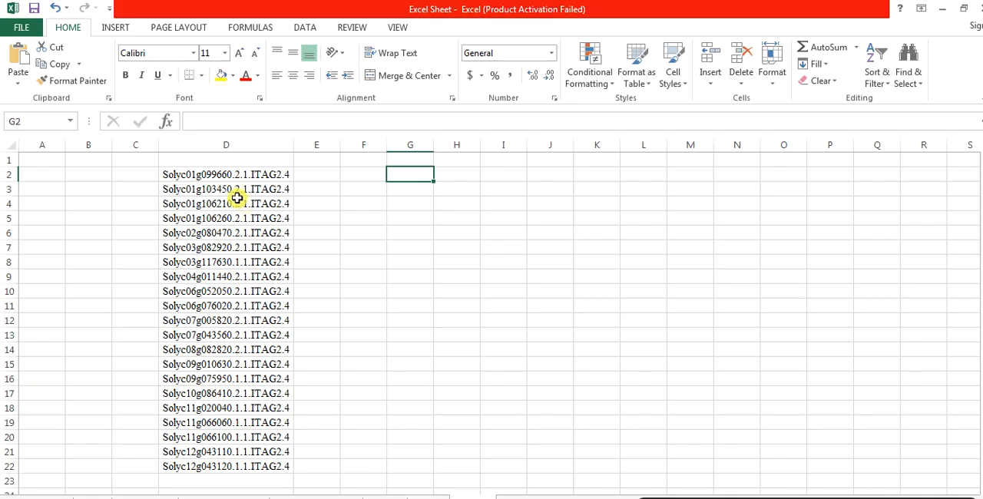
drag(214, 174, 220, 466)
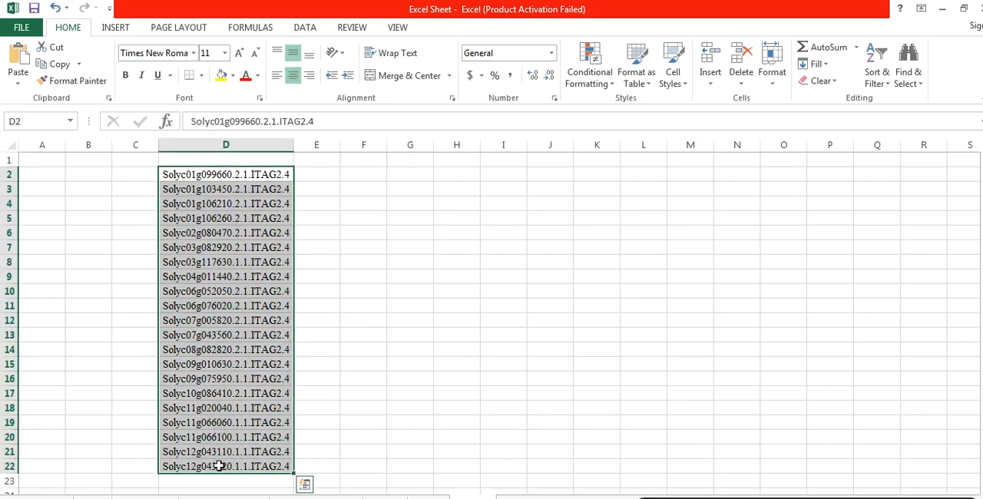
key(ctrl+c)
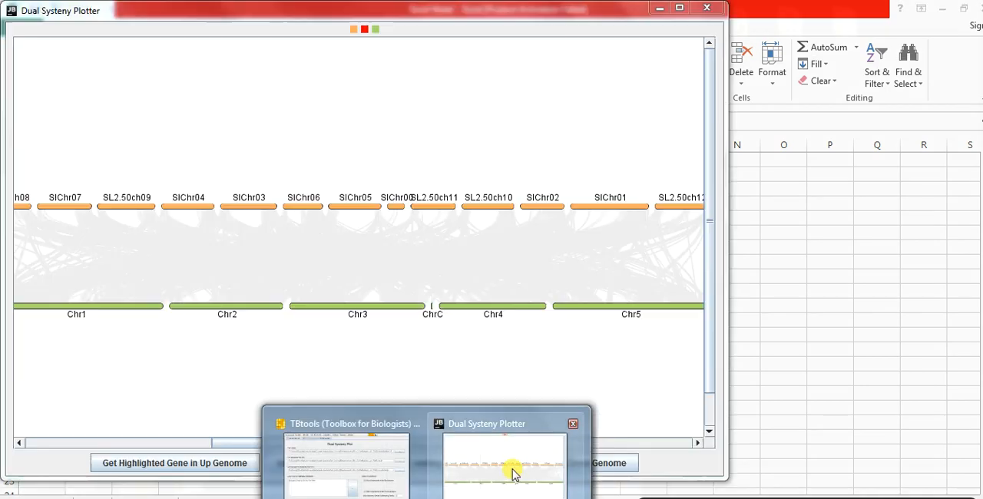
Close the synteny plot window and replace the placeholder in TBtools' gene list for highlighting with the copied gene IDs
click(511, 470)
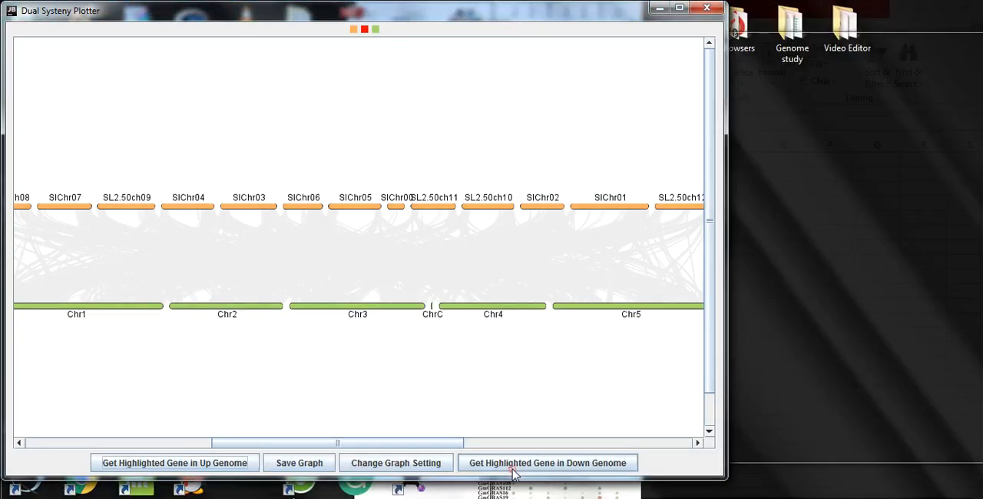
click(708, 8)
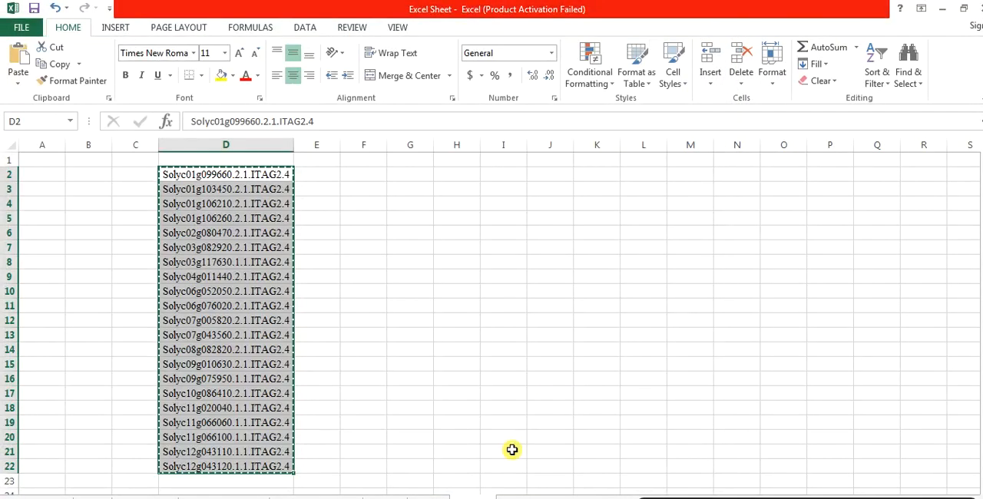
key(alt+Tab)
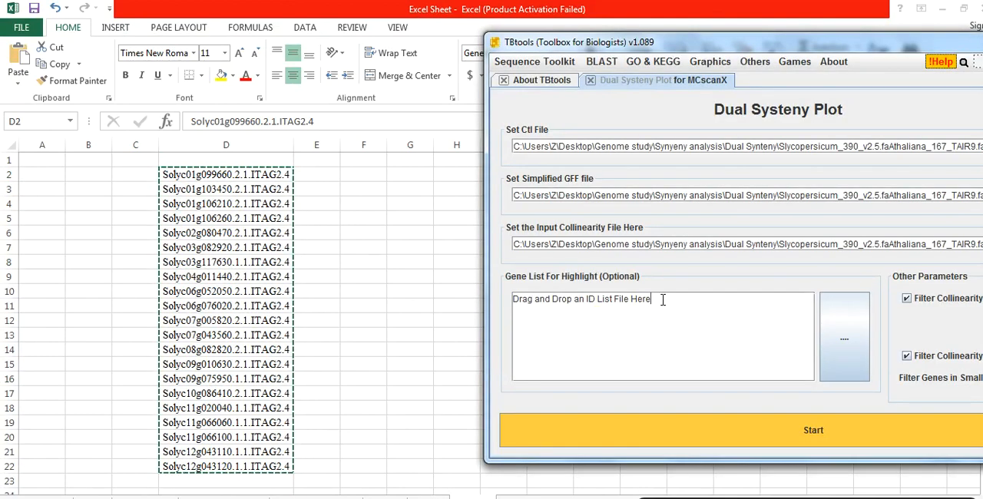
drag(660, 300, 519, 305)
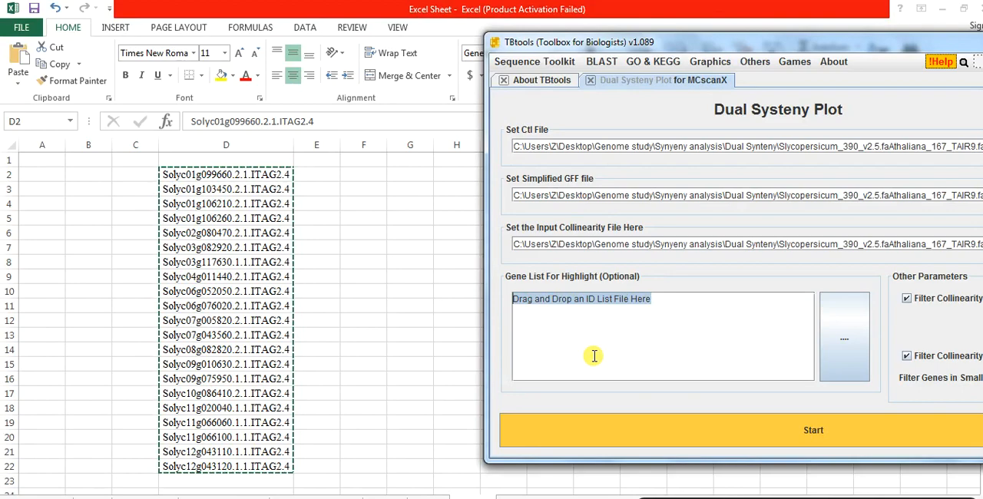
key(ctrl+v)
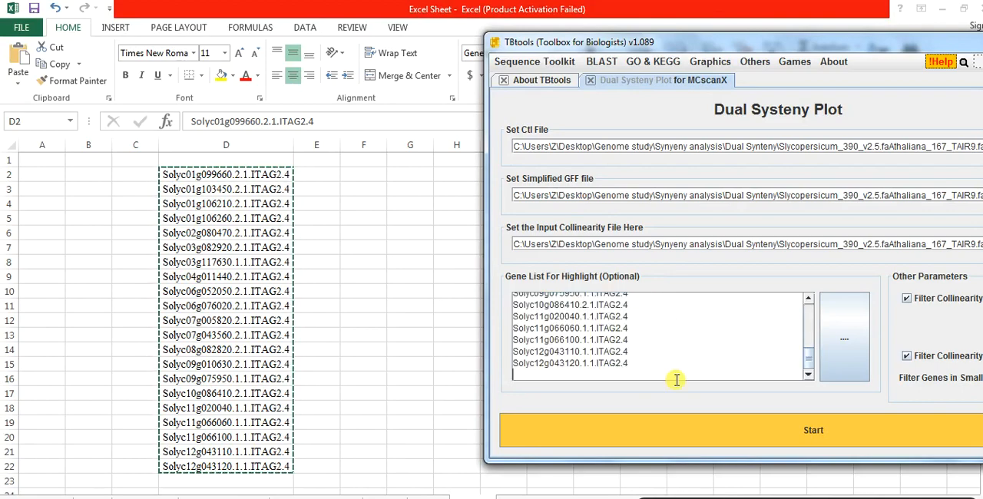
Generate the synteny plot with the listed genes highlighted and list the highlighted genes of the up genome
click(746, 431)
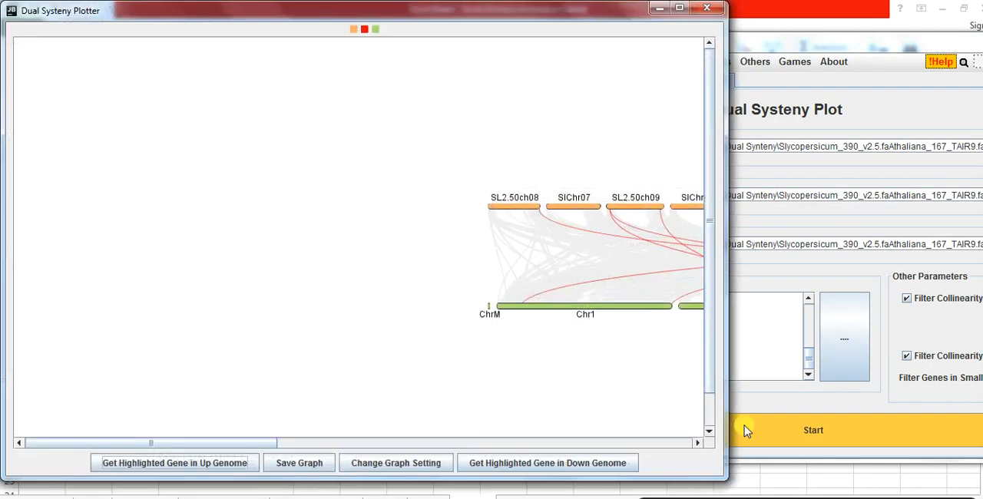
drag(228, 440, 408, 433)
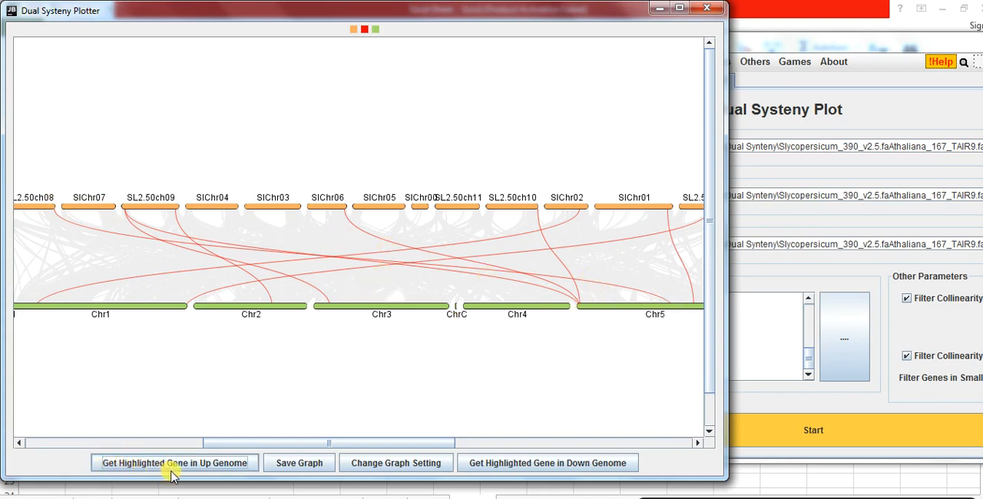
click(221, 463)
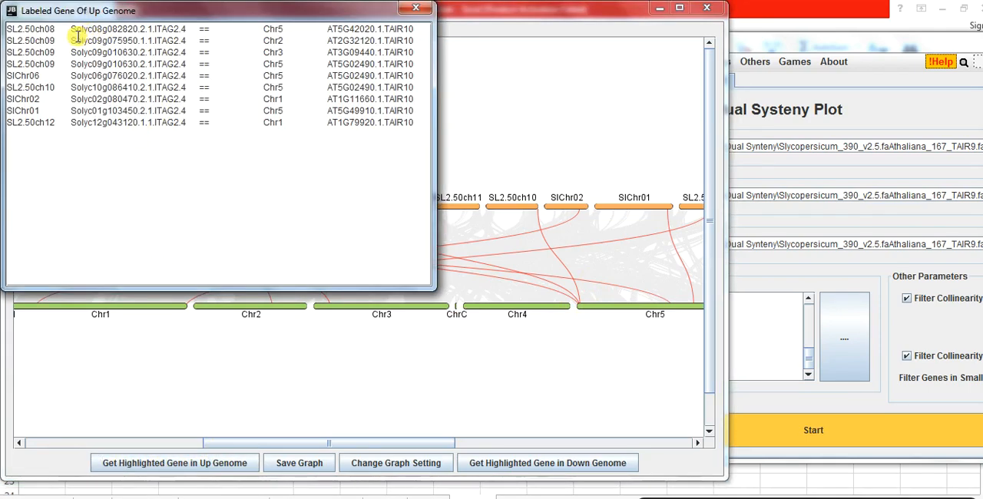
Examine the labeled gene list, matching the Solyc gene IDs with their Arabidopsis counterparts and the highlighted links in the plot
drag(107, 15, 348, 133)
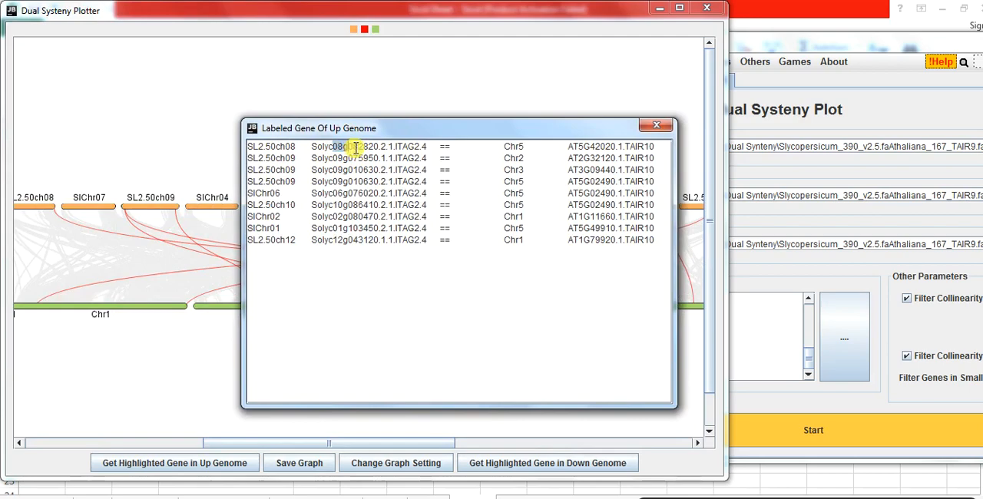
drag(352, 147, 387, 147)
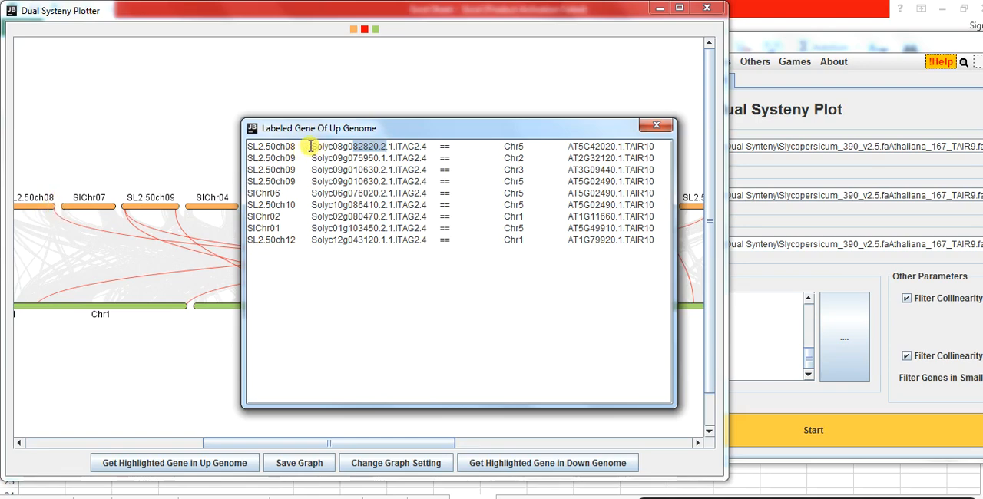
drag(311, 146, 335, 146)
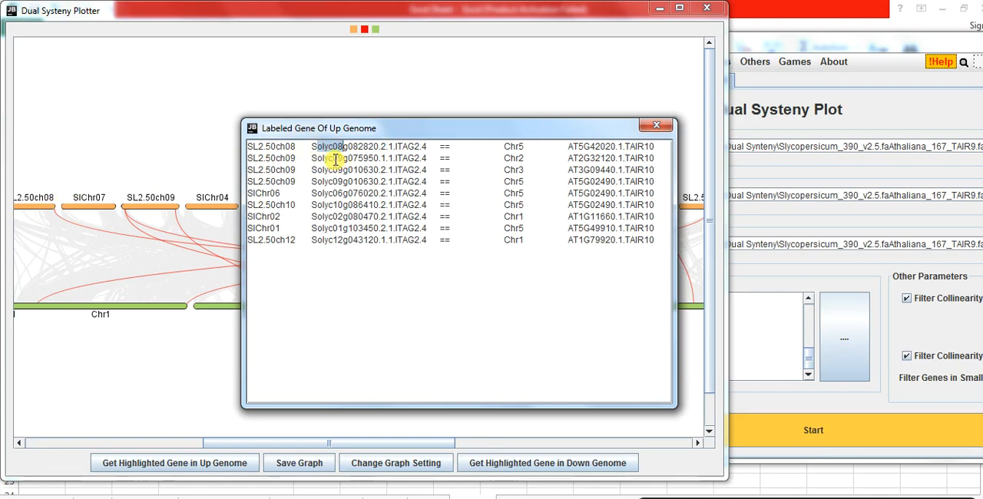
drag(335, 159, 364, 159)
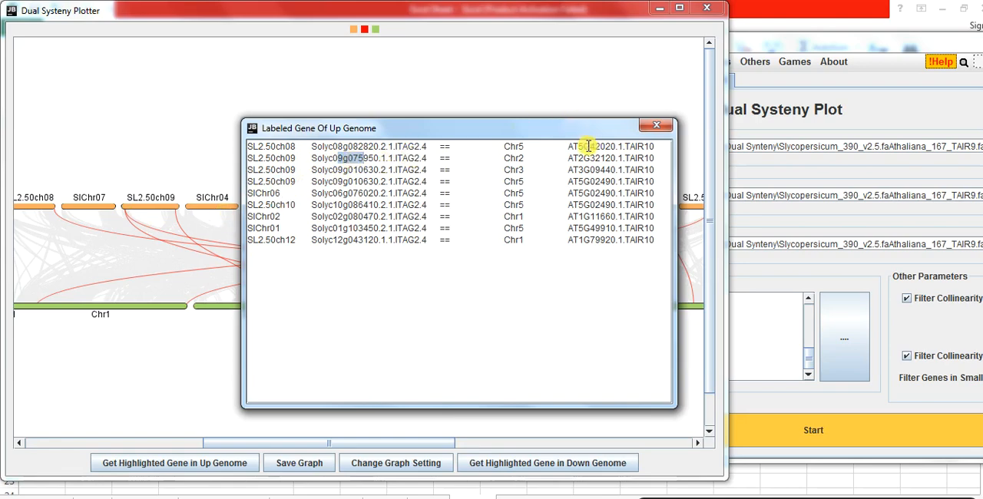
drag(576, 125, 420, 137)
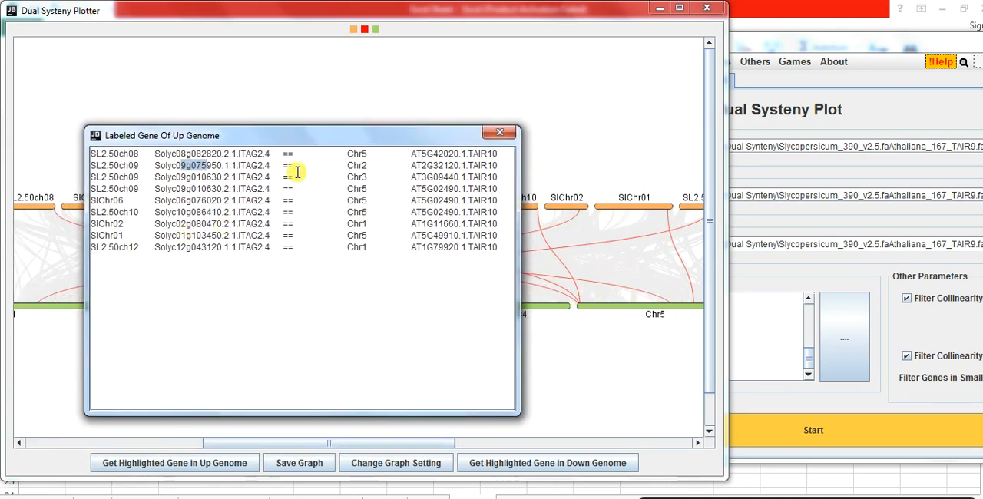
drag(342, 141, 368, 294)
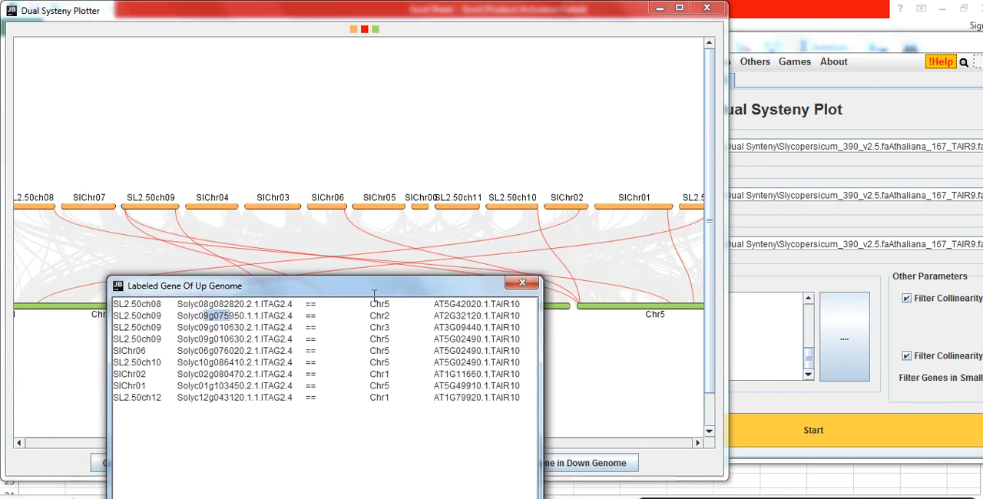
drag(435, 304, 514, 304)
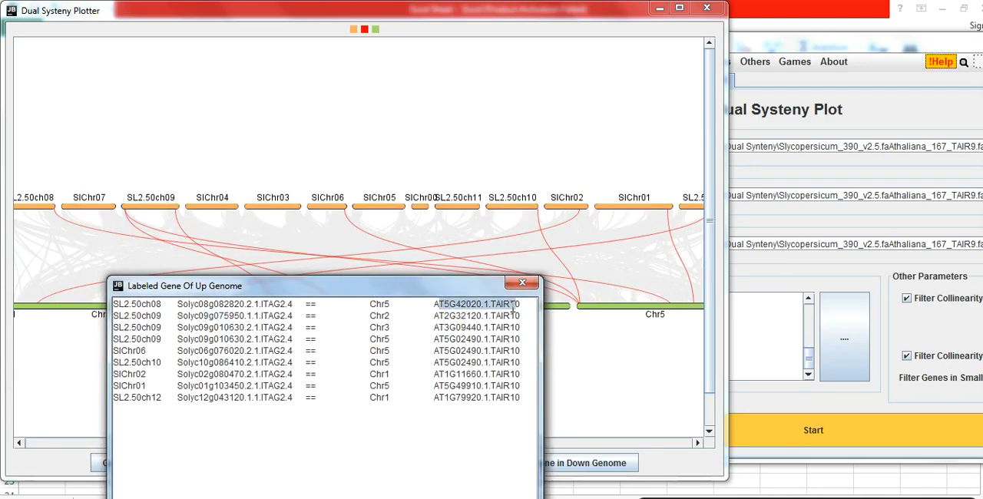
drag(405, 289, 387, 144)
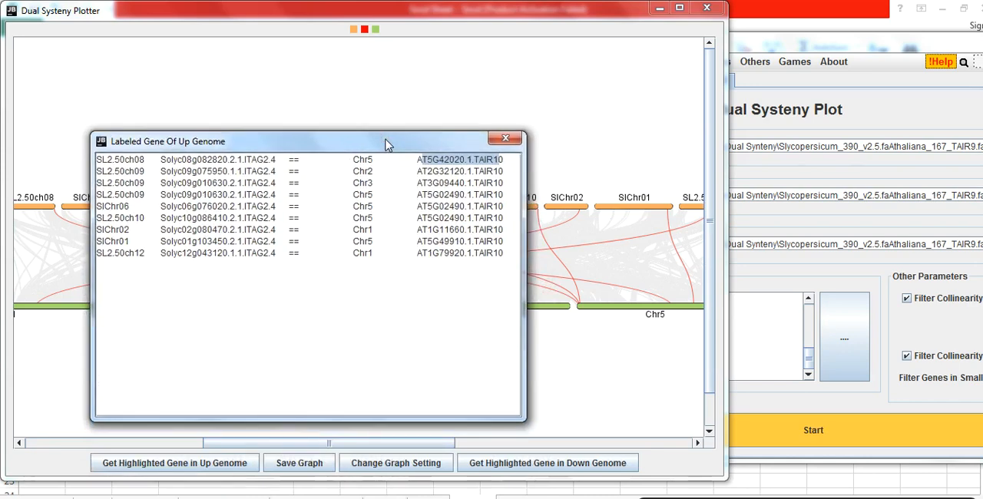
Copy all rows of the labeled gene list into the Excel sheet starting at cell H2
drag(97, 161, 495, 253)
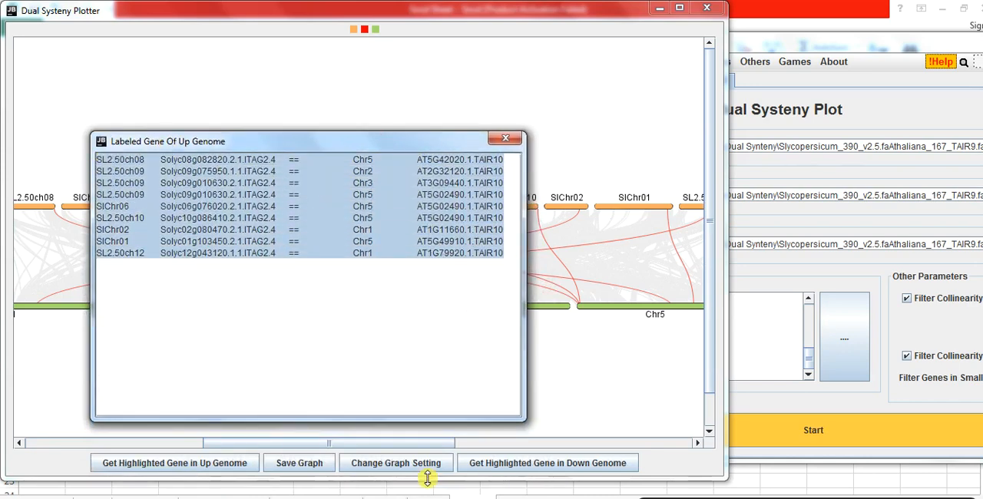
click(288, 497)
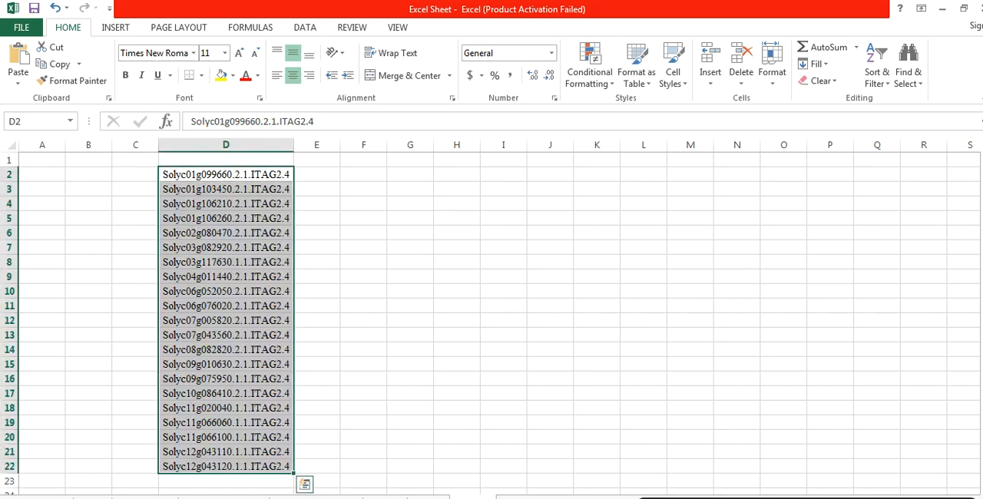
click(469, 172)
key(ctrl+v)
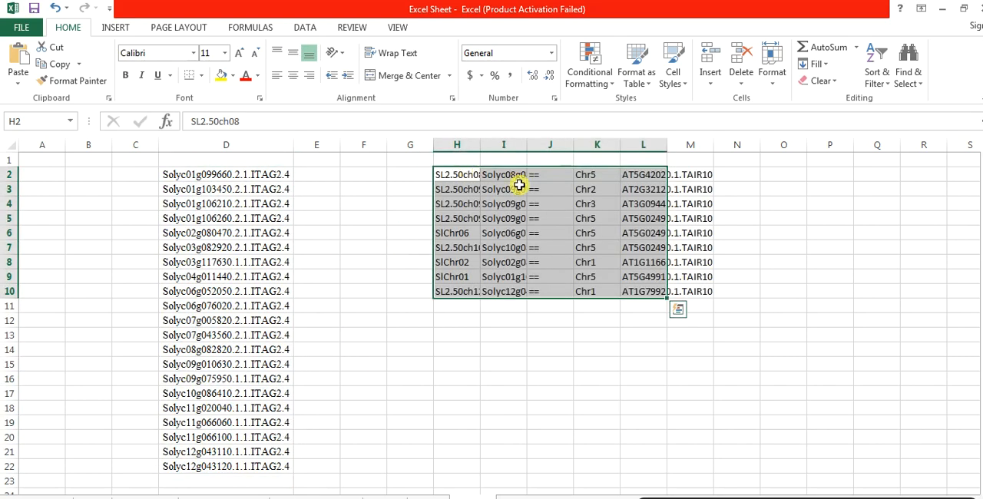
Widen columns H, I and L of the pasted gene pair table to fit the full chromosome names and gene IDs
click(488, 184)
drag(479, 148, 652, 146)
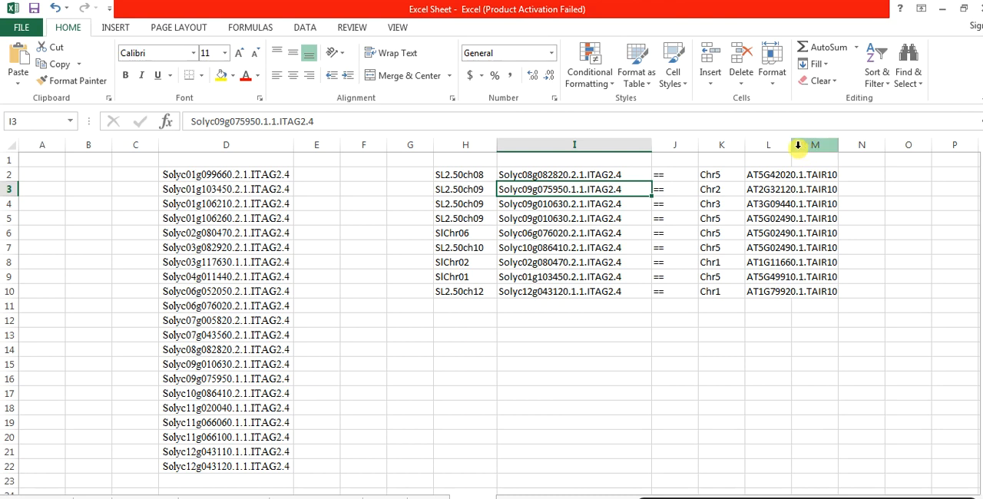
drag(791, 145, 861, 145)
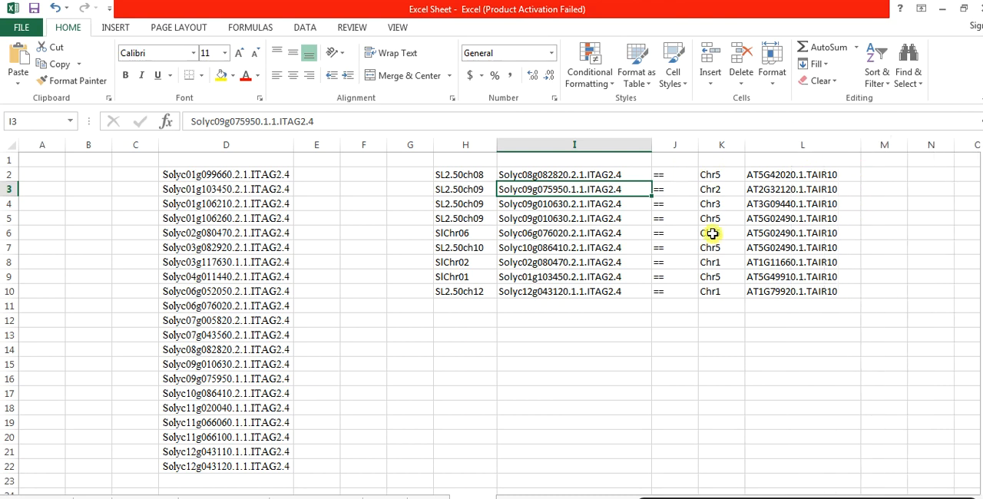
click(686, 260)
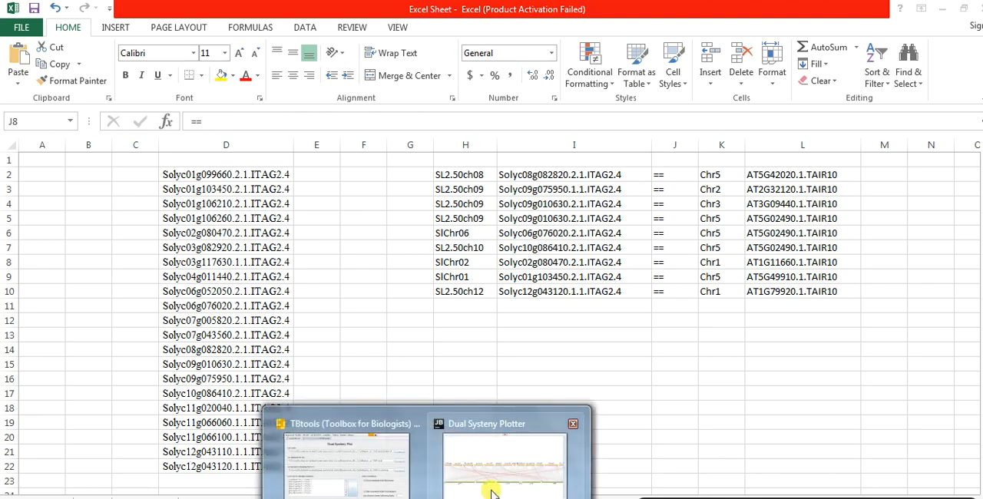
Switch to the Dual Systeny Plotter and save the highlighted graph in .jpg format
click(494, 484)
click(286, 461)
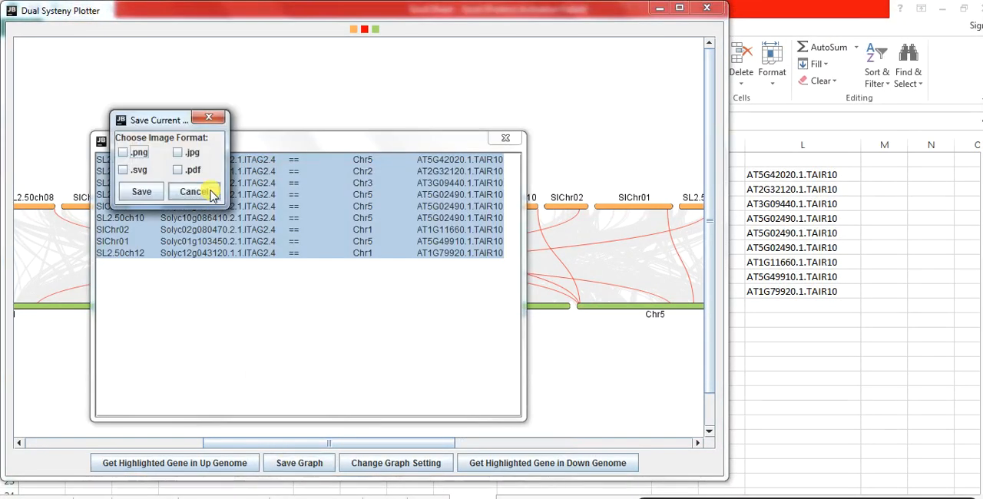
click(177, 153)
click(140, 193)
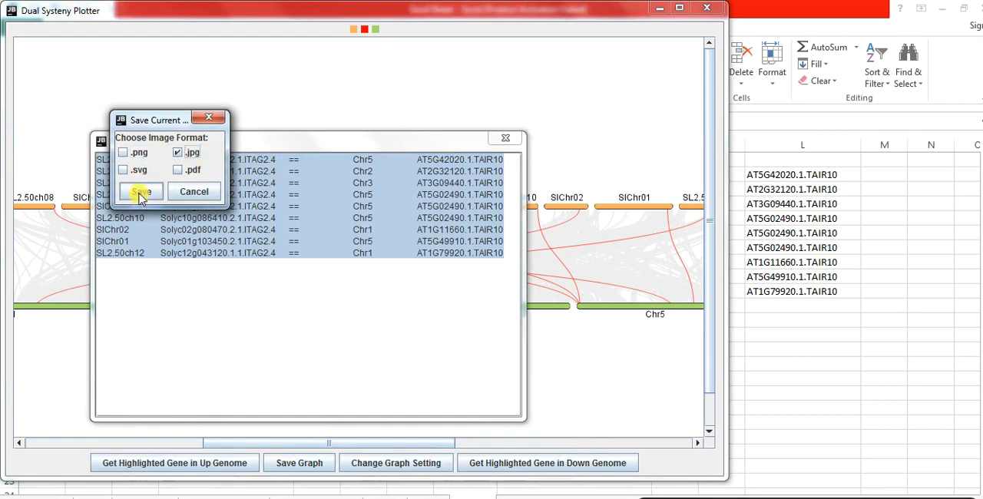
Proceed with the .jpg export and choose the Genome study folder on the Desktop as its save location
click(140, 193)
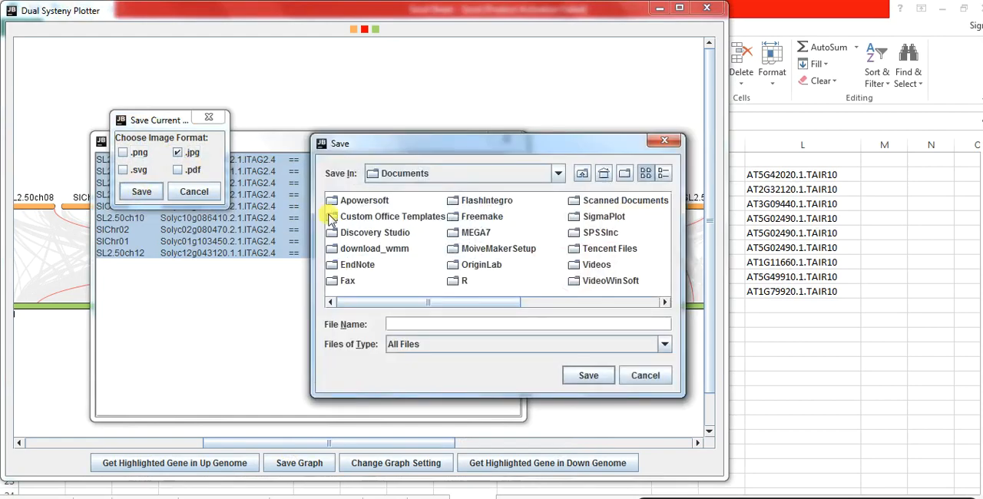
click(558, 177)
scroll(559, 221, up, 2)
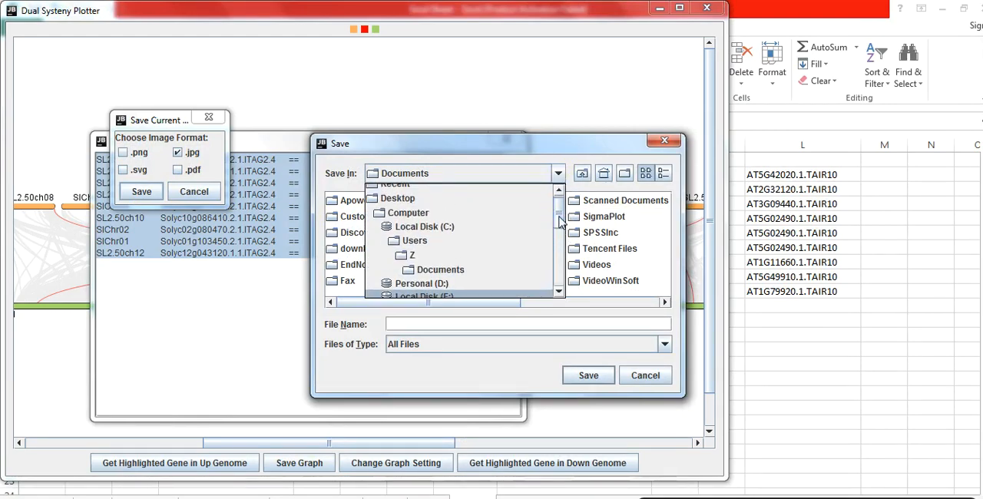
scroll(560, 221, up, 1)
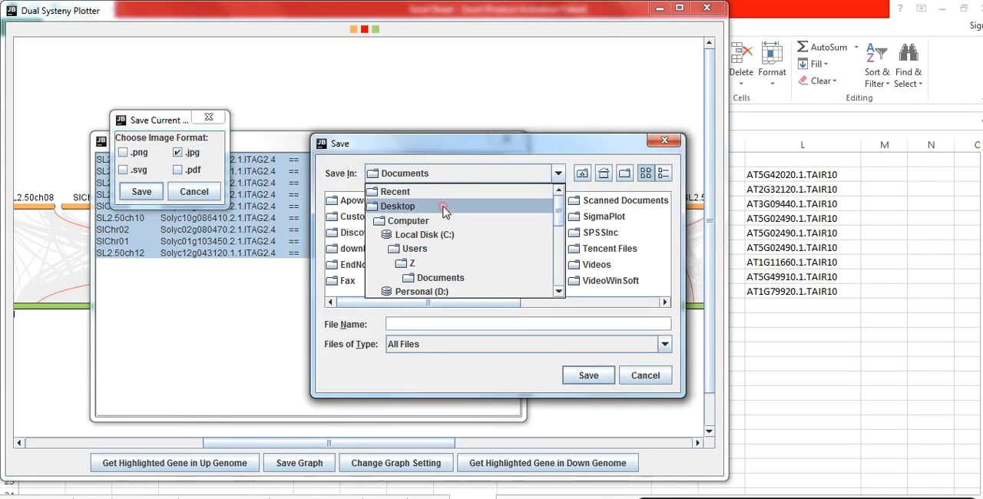
click(444, 209)
click(607, 205)
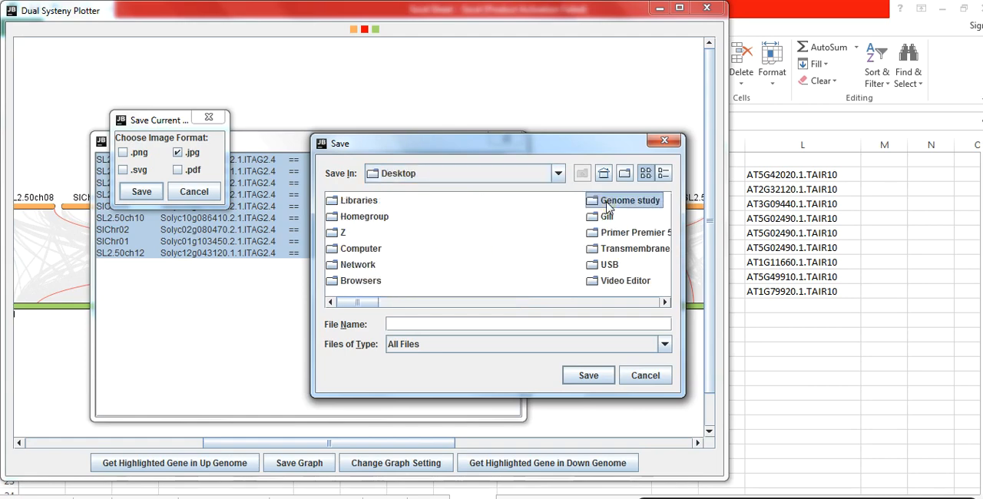
double_click(607, 205)
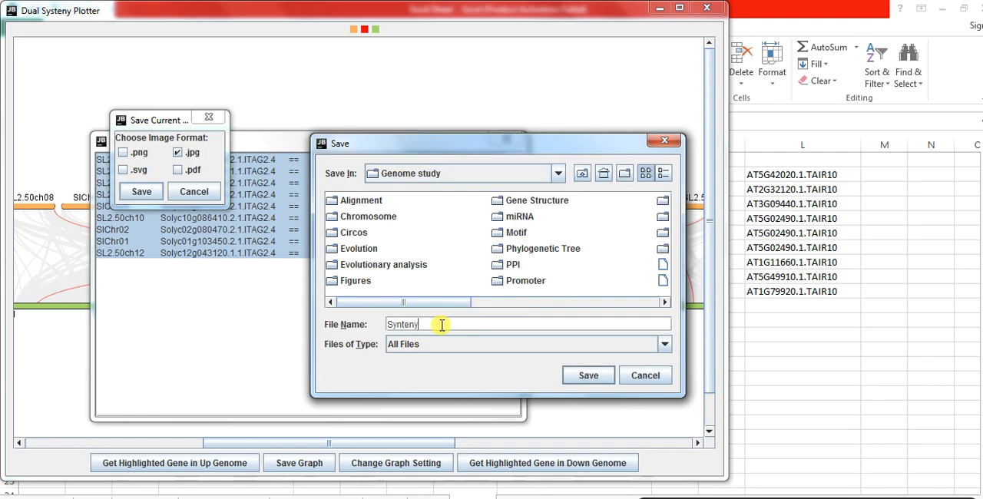
Save the graph under the file name "Synteny figure" and close the labeled gene list window
click(441, 325)
text(Synteny figure)
click(590, 376)
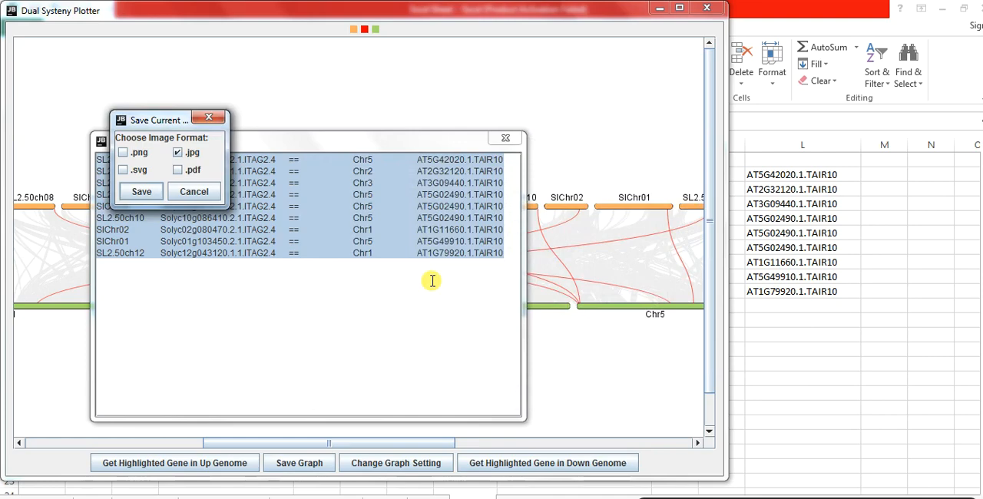
click(364, 264)
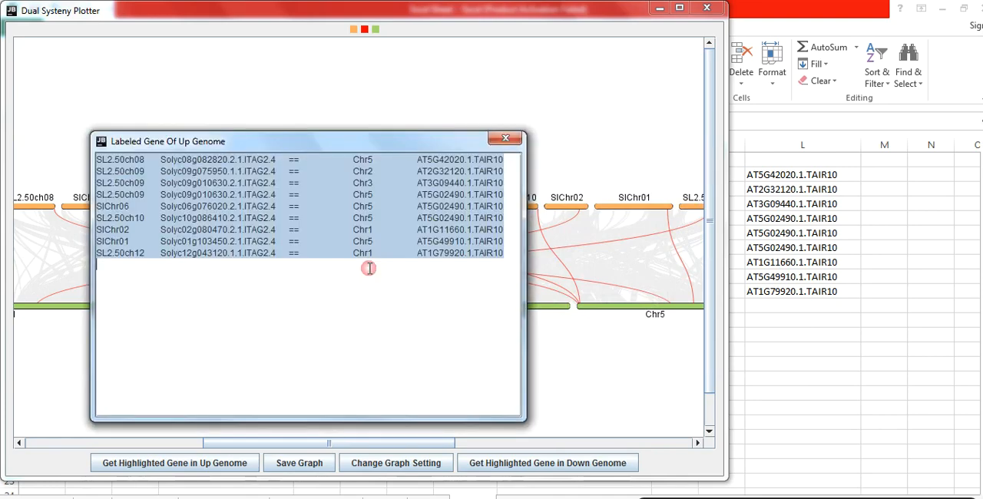
click(513, 138)
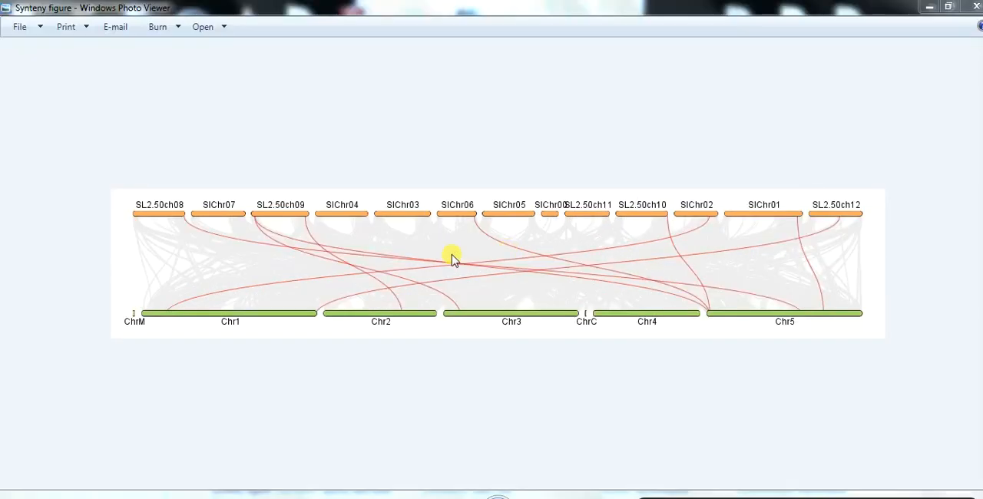
Copy the saved figure from Windows Photo Viewer and paste it into blank slide 4 in PowerPoint, placing it around the middle of the slide
right_click(453, 260)
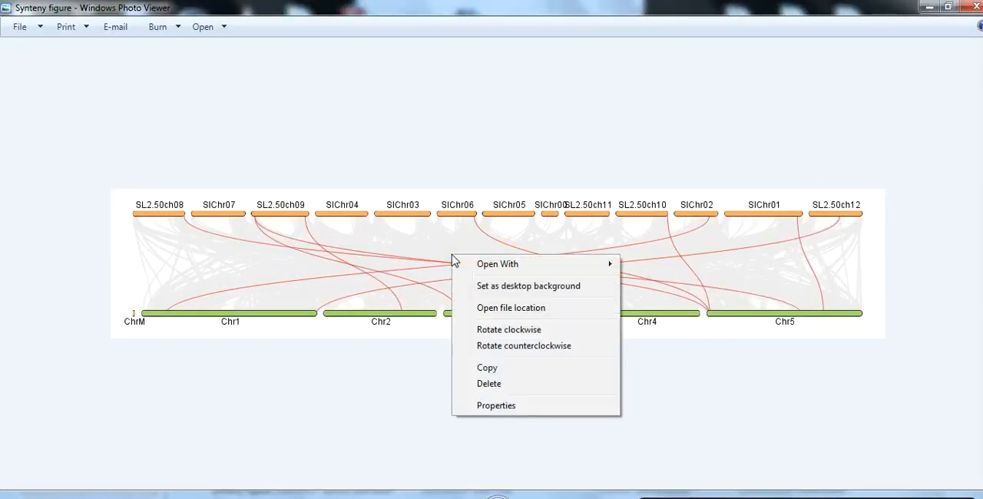
click(492, 370)
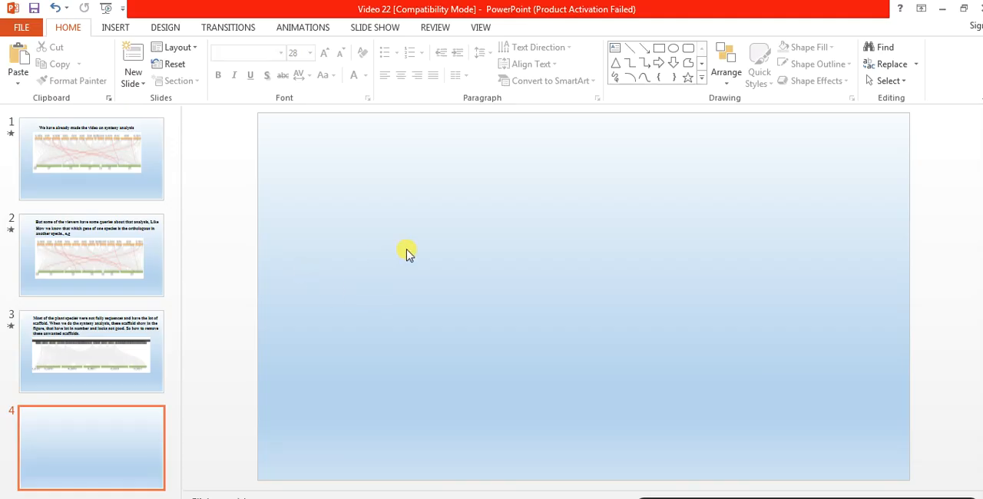
key(ctrl+v)
drag(525, 274, 509, 259)
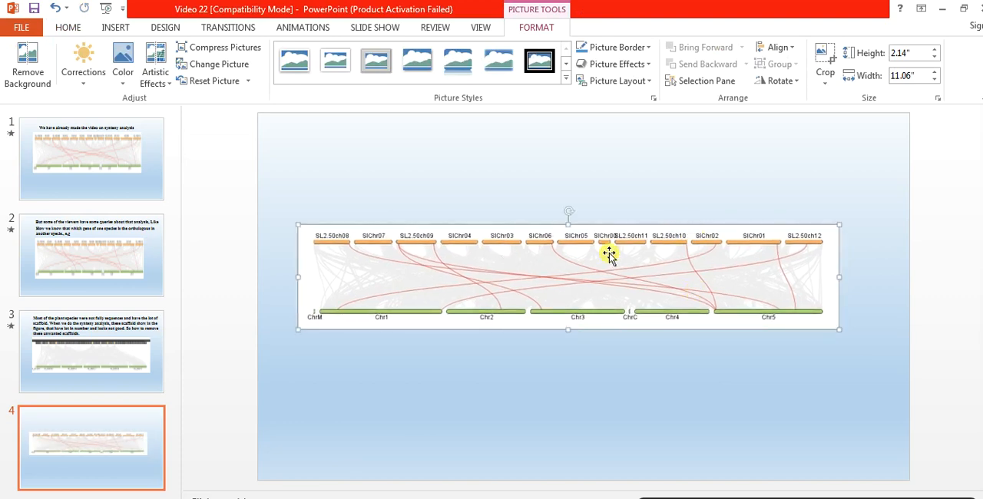
drag(748, 172, 776, 250)
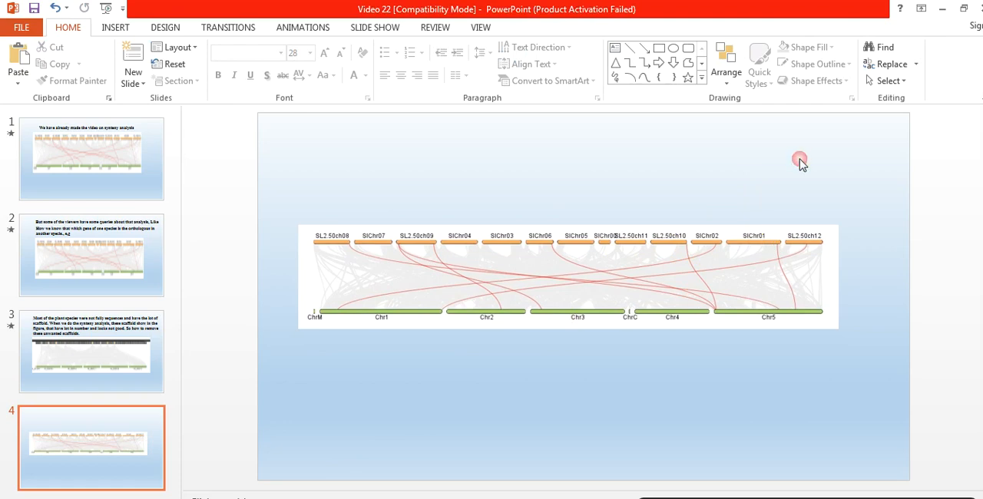
click(775, 248)
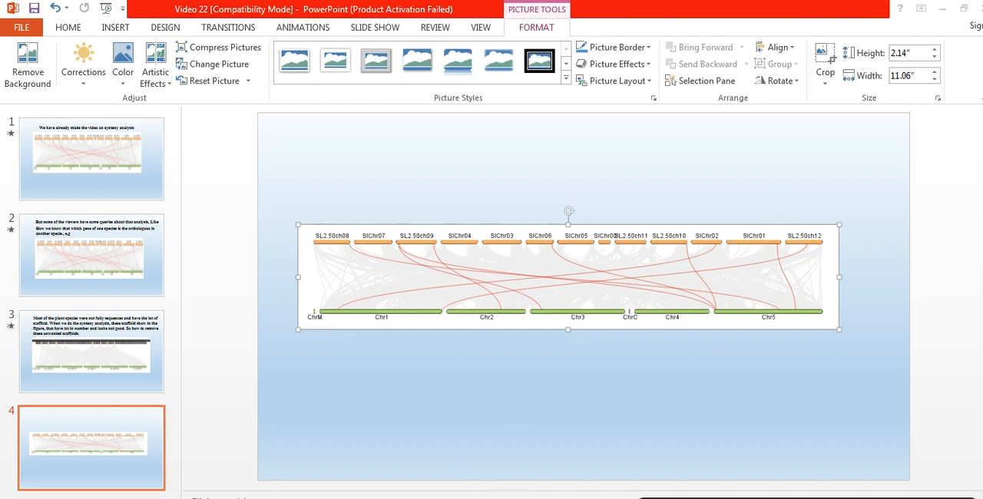
Switch to Excel, shrink its window over the slide, and copy the ID Solyc12g043120 without its suffix from cell I10
click(415, 498)
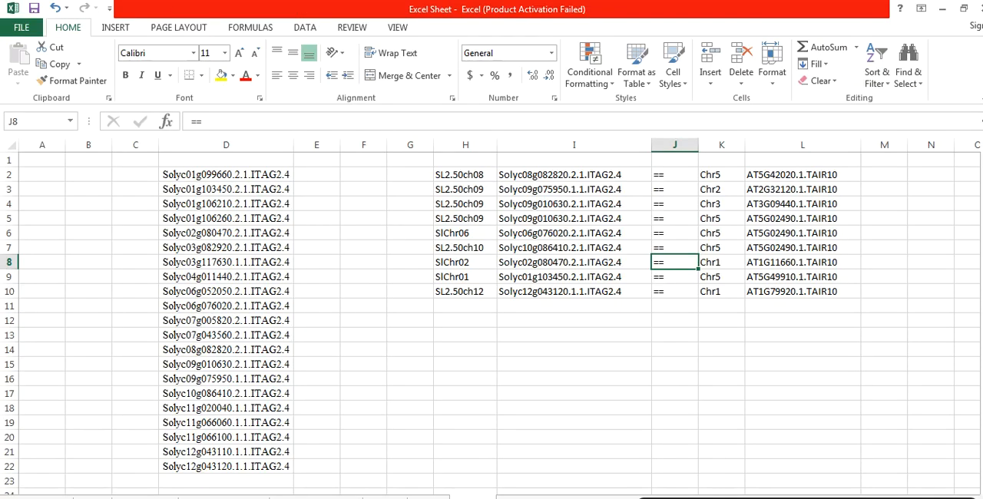
double_click(657, 19)
drag(761, 12, 382, 35)
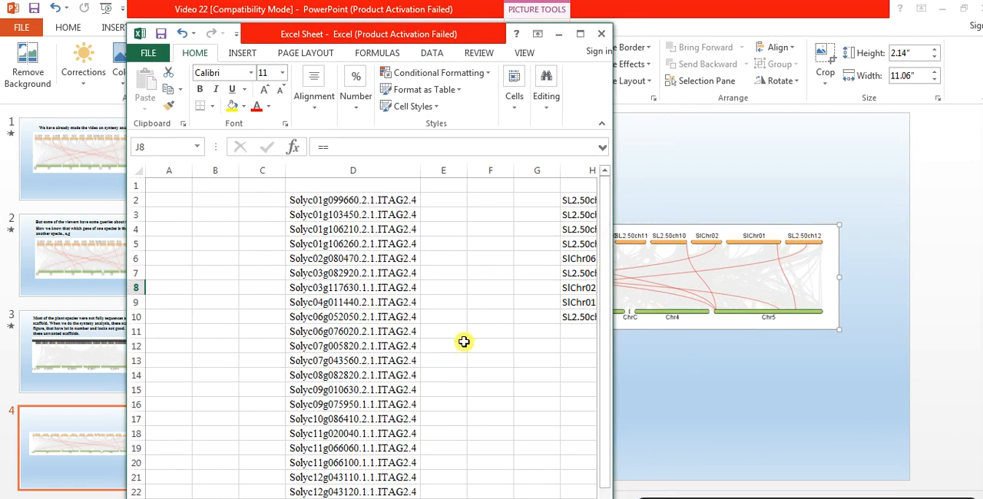
scroll(369, 331, right, 4)
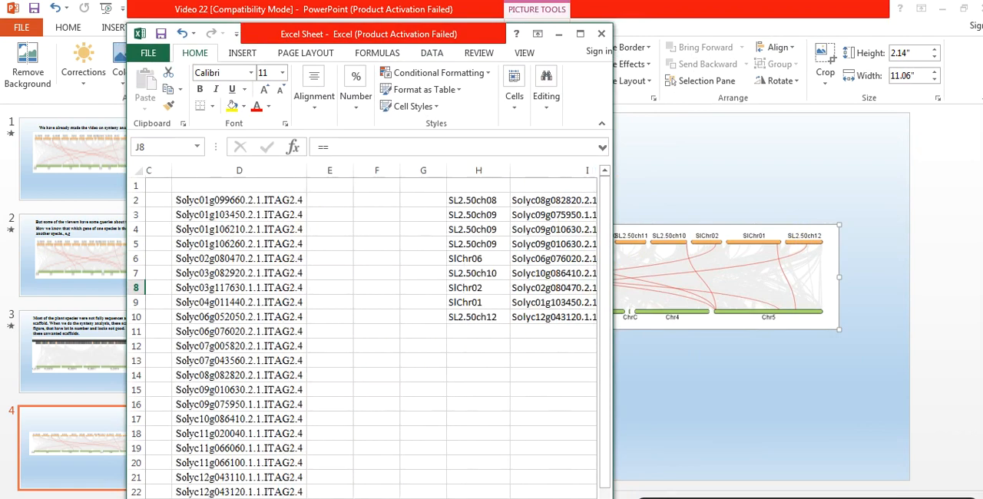
double_click(393, 320)
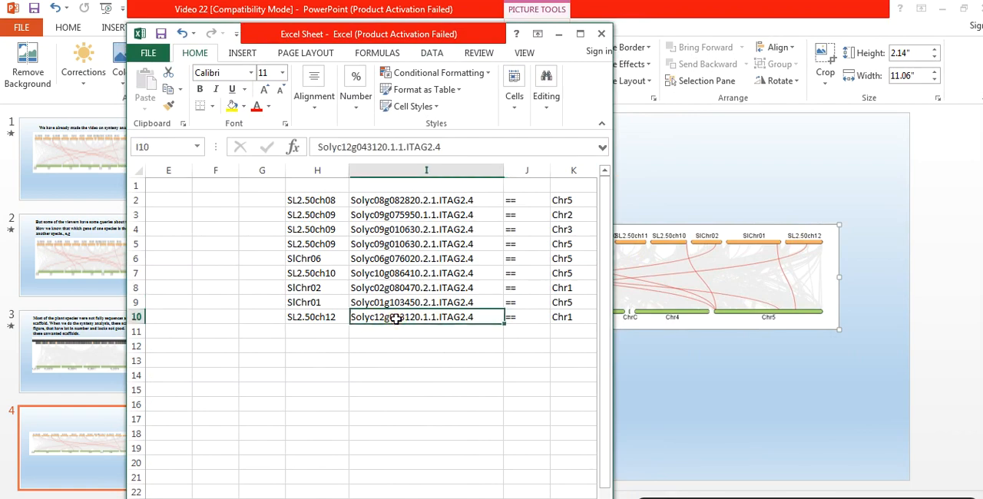
drag(351, 320, 420, 322)
key(ctrl+c)
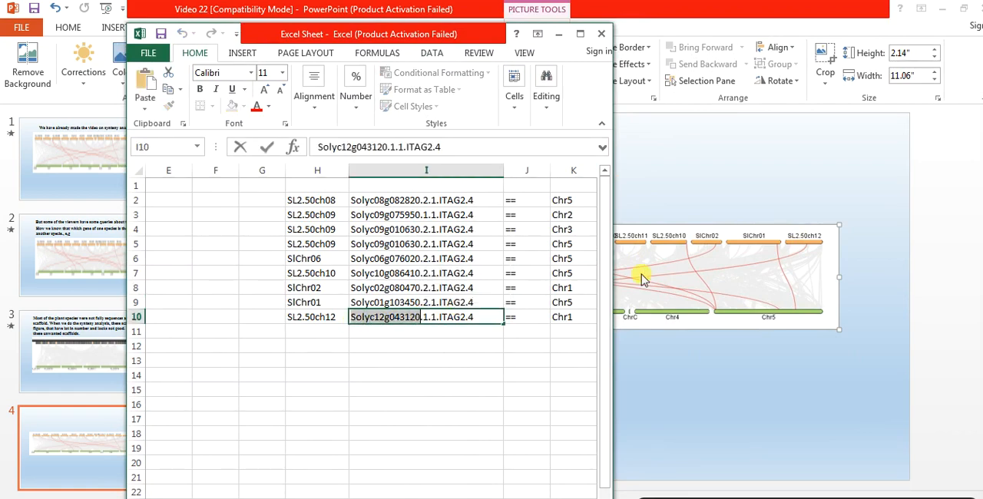
Return to PowerPoint and add a text box containing the copied gene ID Solyc12g043120 above the SL2.50ch12 chromosome
click(739, 191)
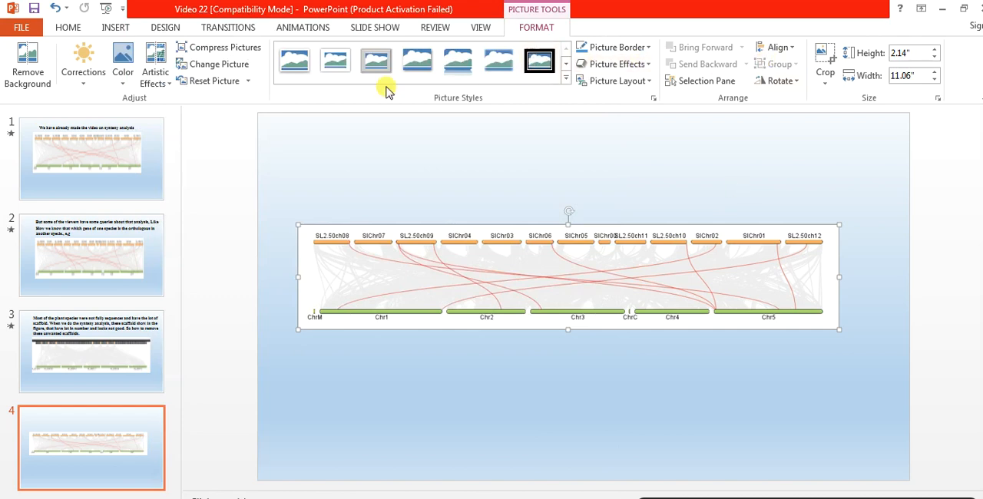
click(67, 27)
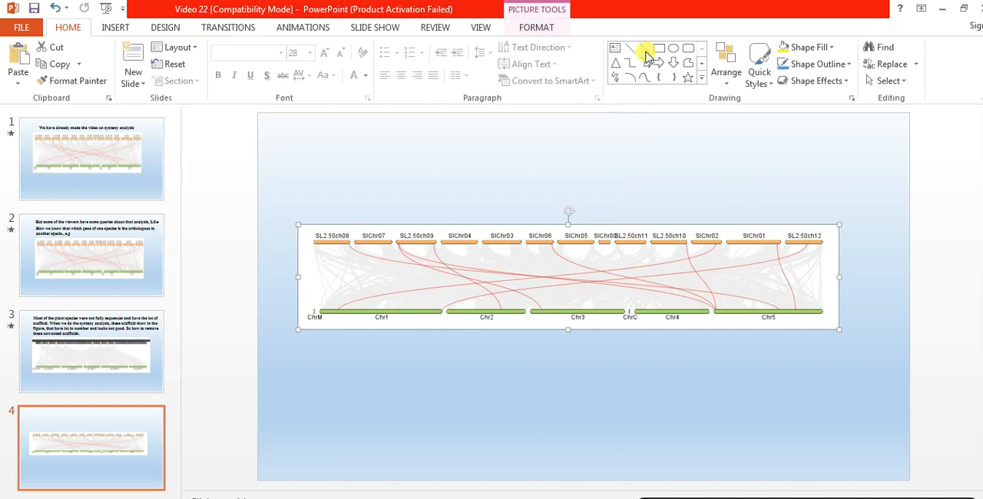
click(615, 47)
click(787, 181)
key(ctrl+v)
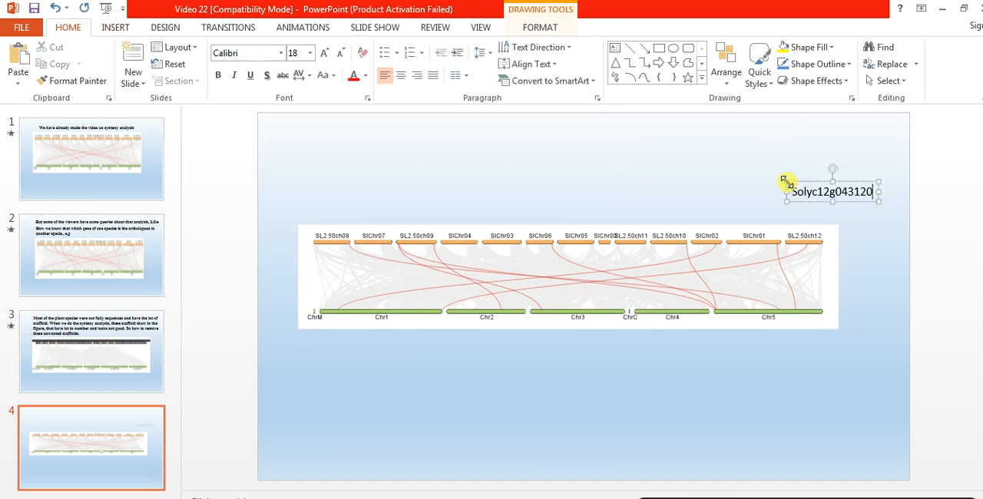
click(785, 182)
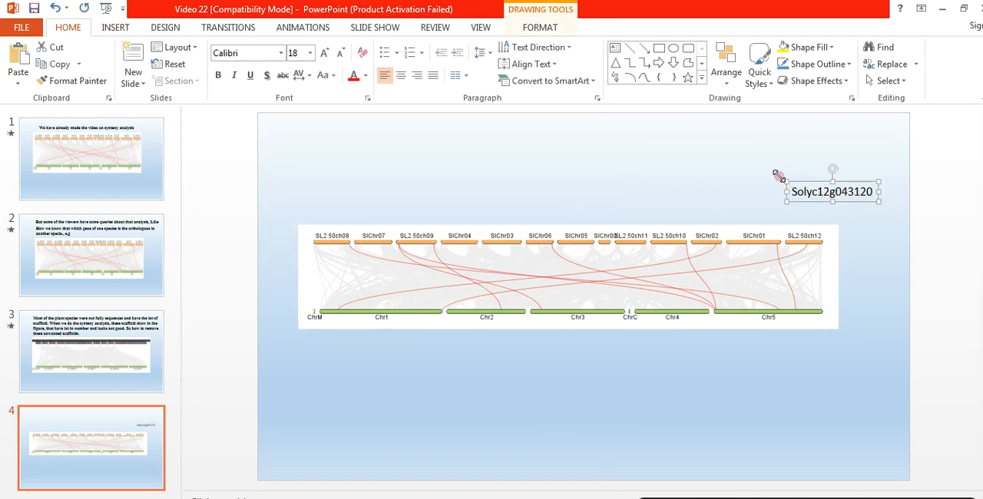
Format the Solyc12g043120 label in Times New Roman at font size 12
click(296, 53)
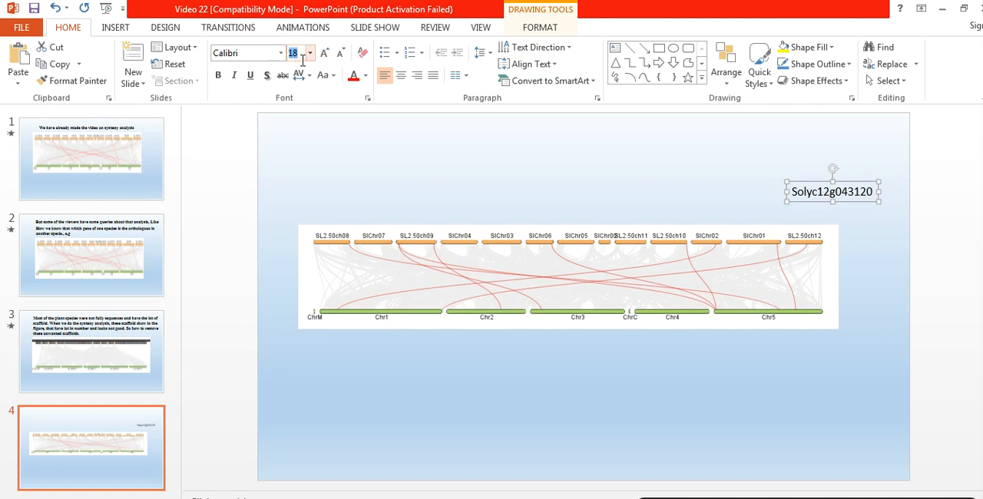
text(12)
key(Return)
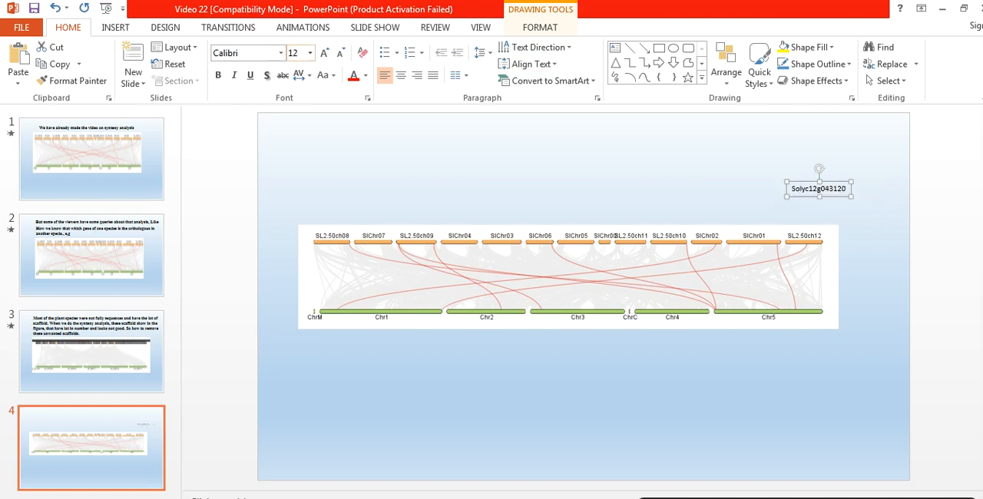
click(251, 55)
text(Times New Rom)
key(Return)
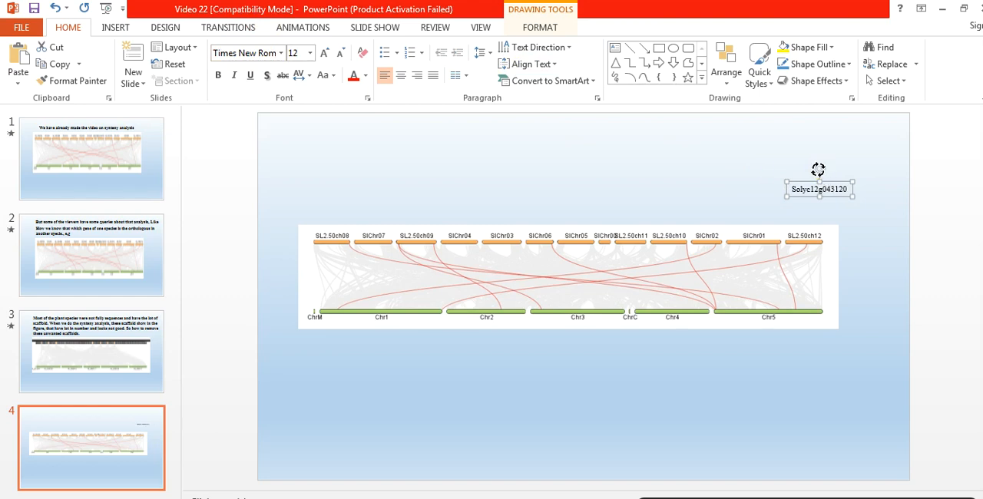
Rotate the Solyc12g043120 label to read vertically upward and nudge it over the red link's start on SL2.50ch12
drag(816, 169, 778, 189)
key(ctrl+Left)
key(ctrl+Left)
key(ctrl+Left)
key(ctrl+Left)
key(ctrl+Left)
key(ctrl+Left)
key(ctrl+Left)
key(ctrl+Left)
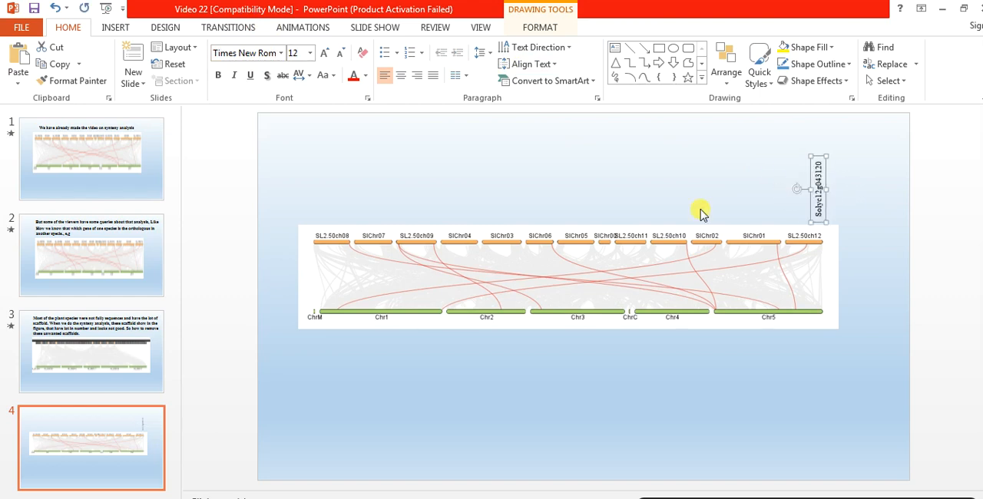
key(ctrl+Left)
key(ctrl+Left)
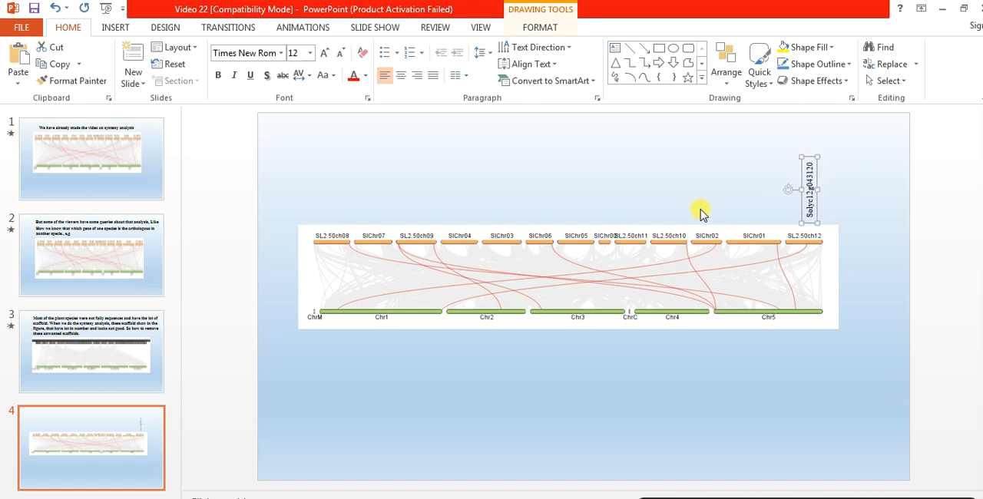
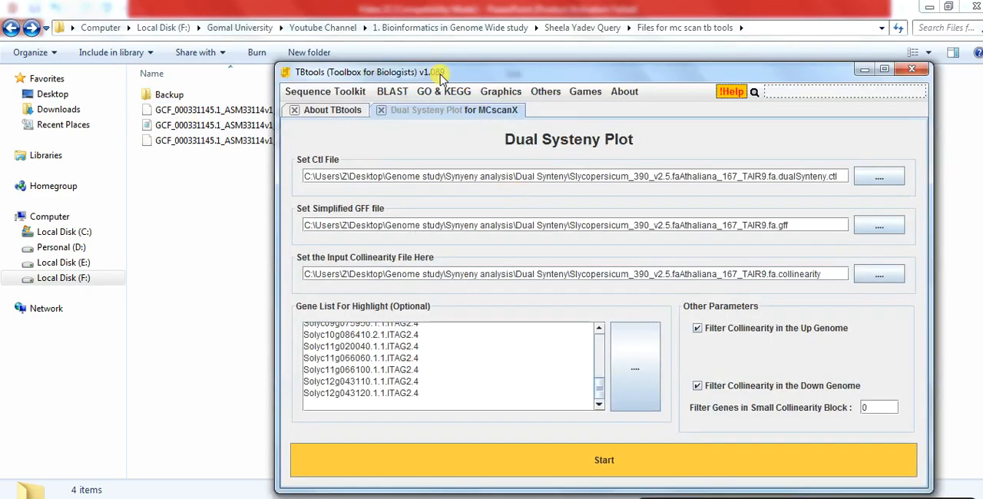
Arrange the input-file folder and TBtools windows side by side and clear the Gene List For Highlight
drag(456, 78, 668, 20)
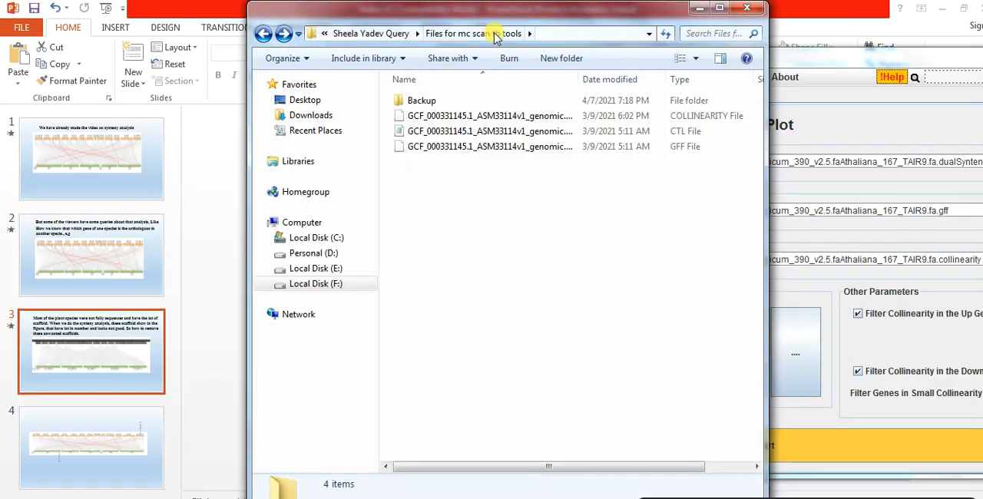
drag(512, 16, 268, 13)
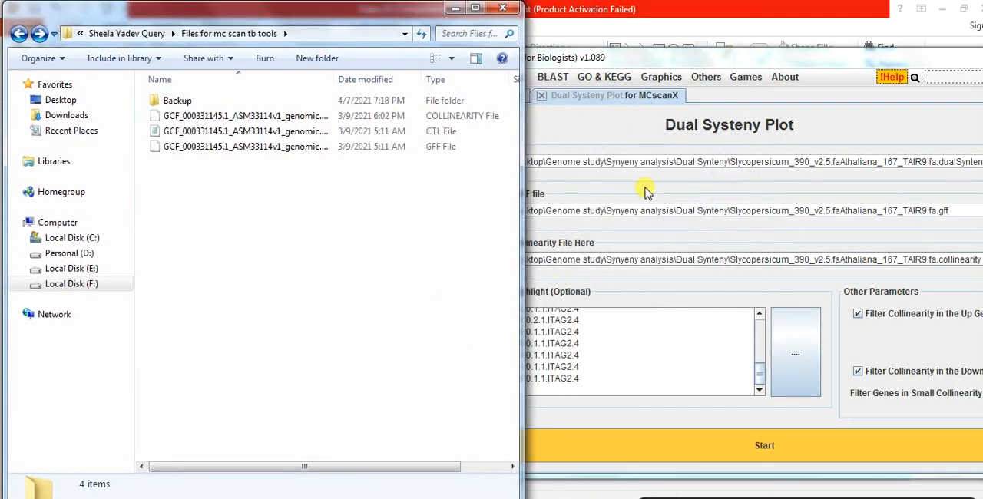
click(690, 65)
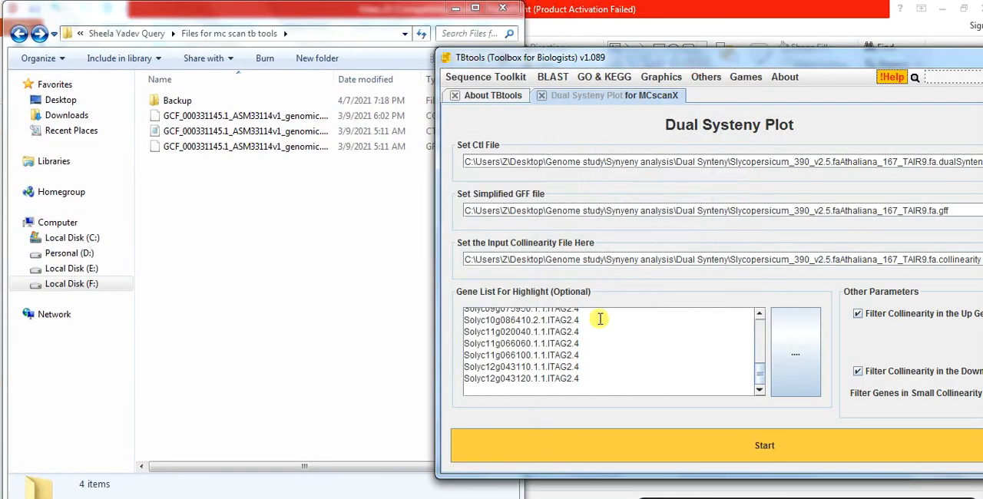
click(590, 383)
key(ctrl+a)
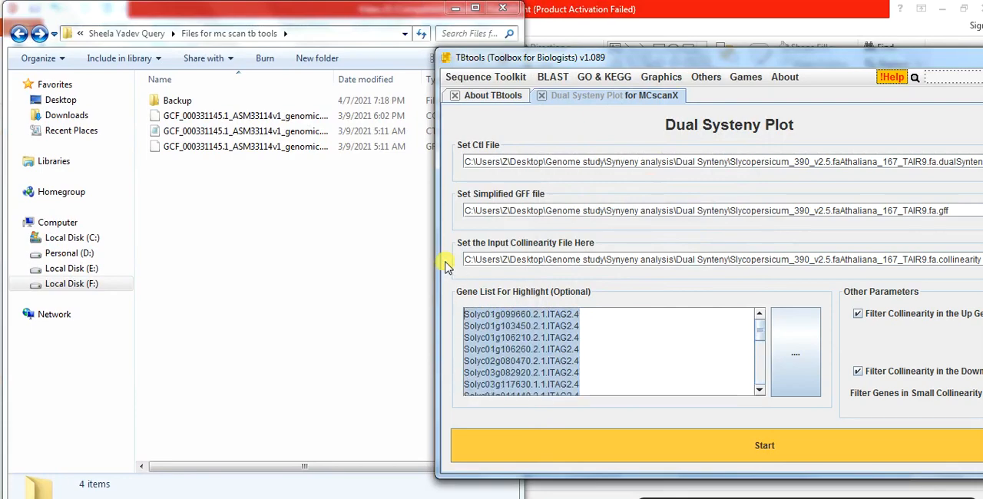
key(Delete)
Load the GCF_000331145.1_ASM33114v1 CTL, simplified GFF and collinearity files into Dual Systeny Plot and generate the plot
drag(578, 57, 626, 29)
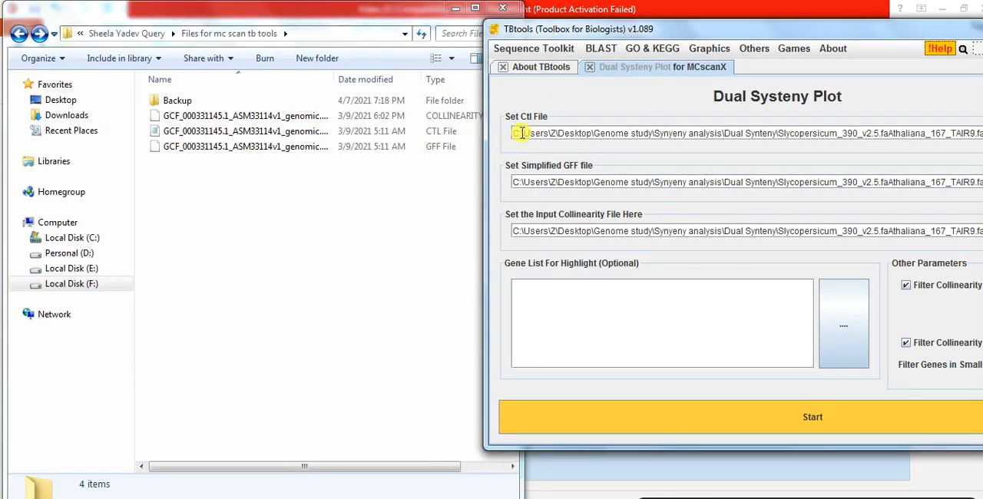
drag(281, 131, 552, 137)
drag(281, 116, 570, 232)
drag(290, 151, 568, 183)
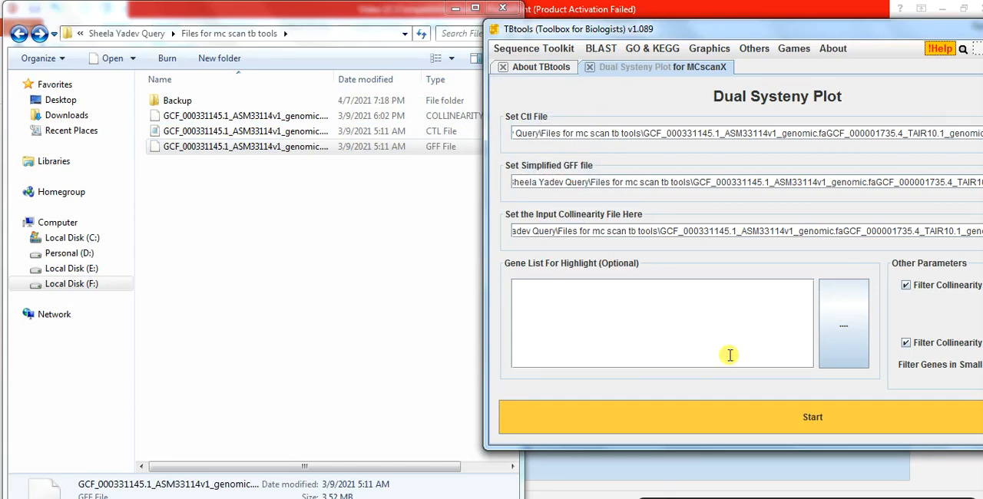
click(799, 419)
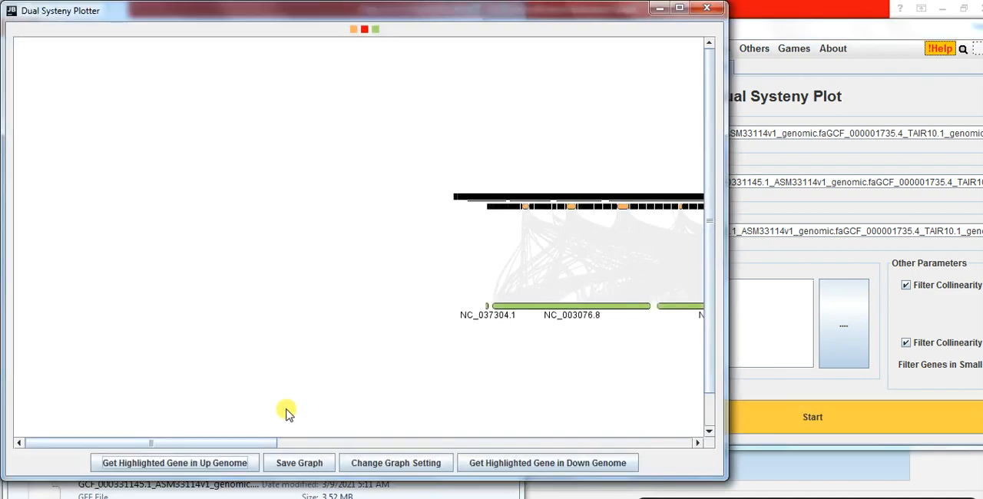
Check the names of the first three orange chromosomes in the plot's upper genome
drag(254, 443, 412, 422)
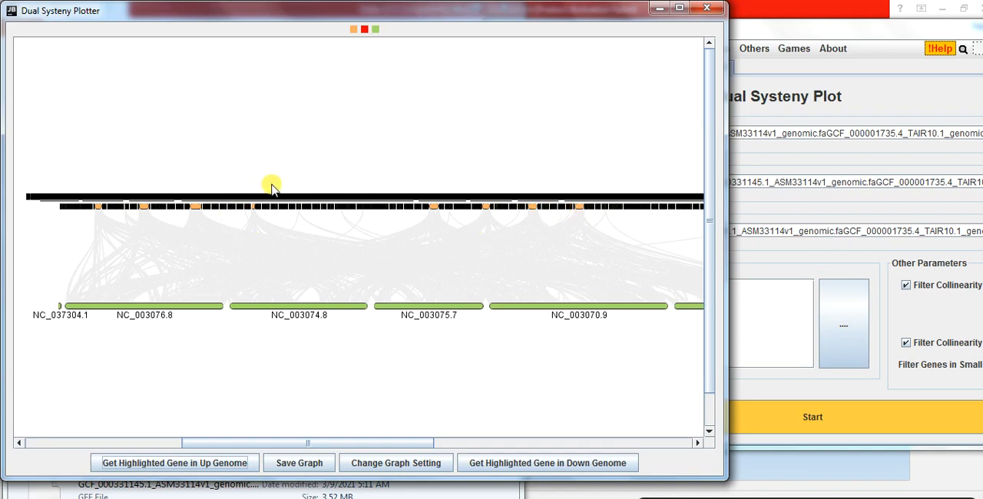
click(98, 212)
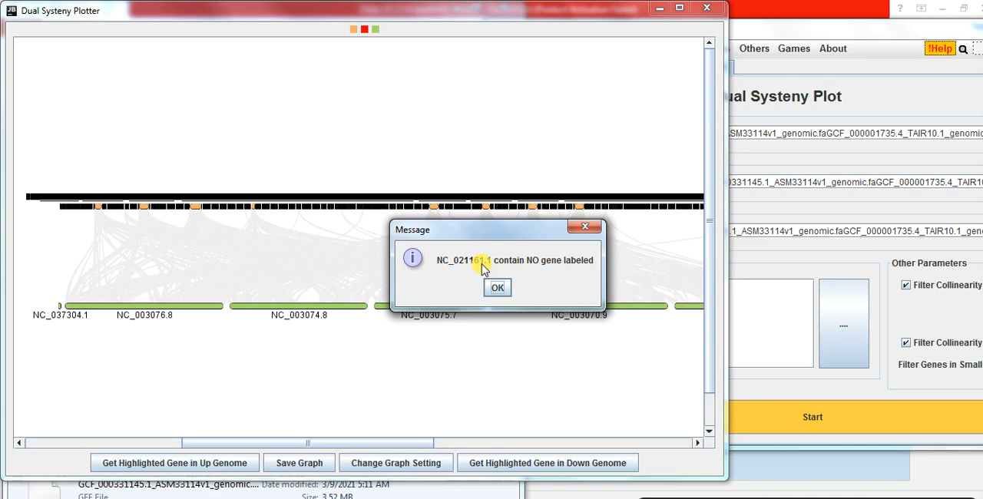
click(497, 287)
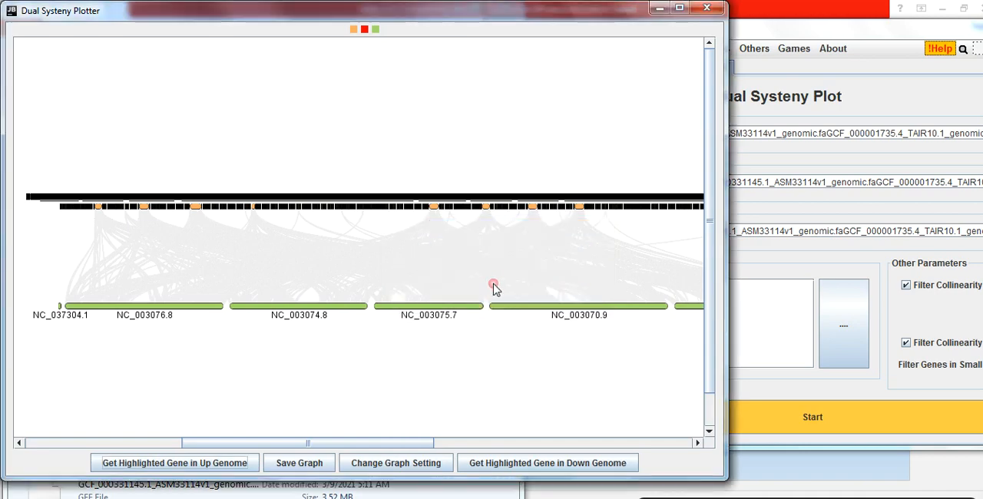
click(141, 207)
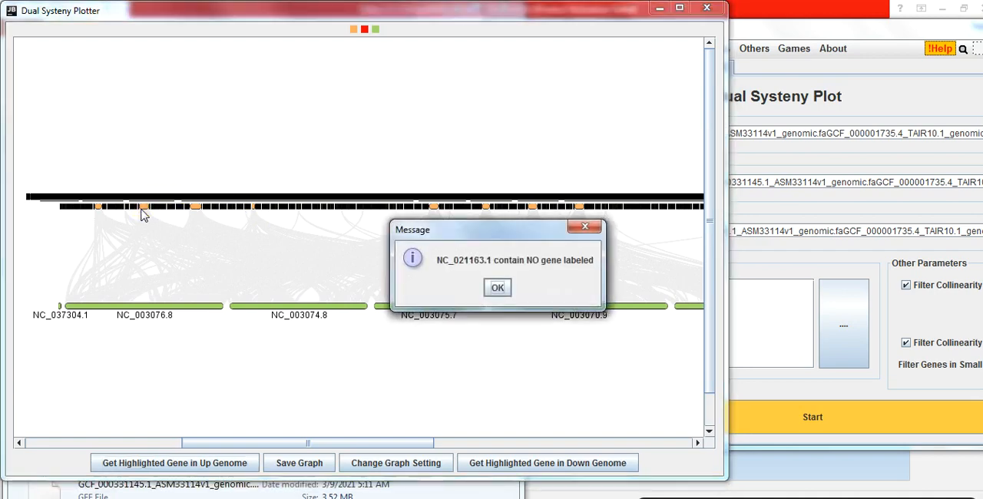
click(498, 287)
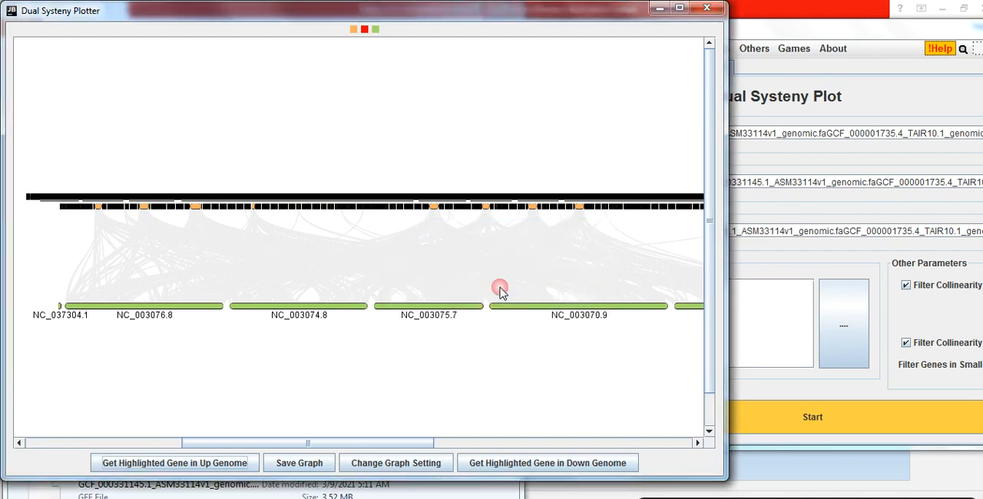
click(197, 208)
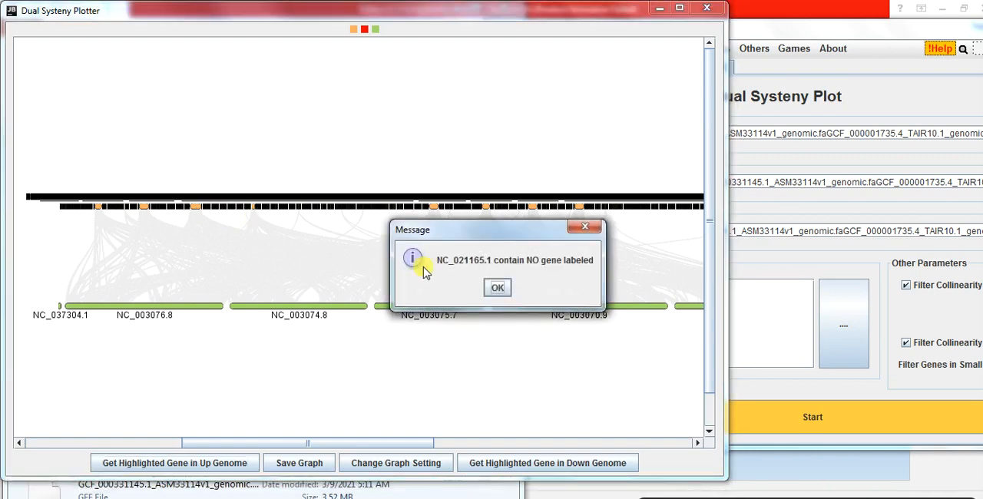
click(498, 288)
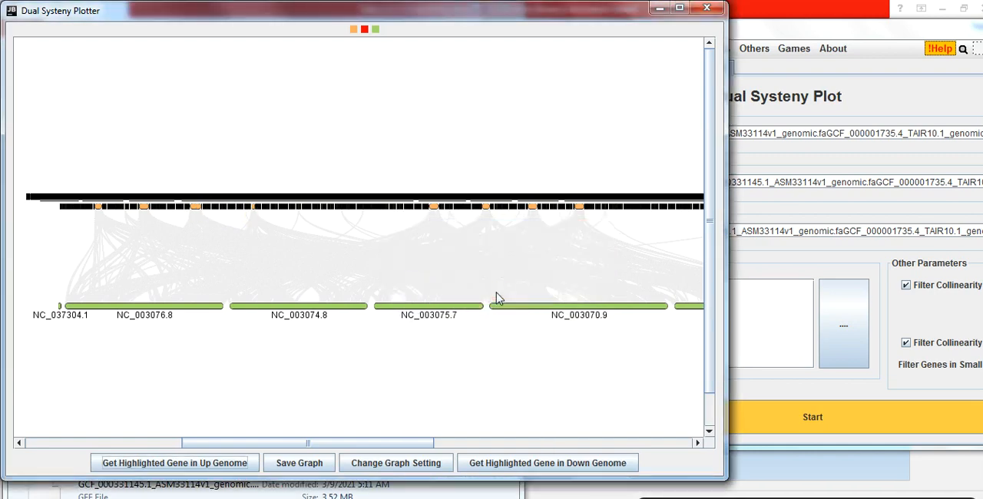
Check the names of black scaffolds and the middle orange chromosome further along the plot's upper genome
click(207, 210)
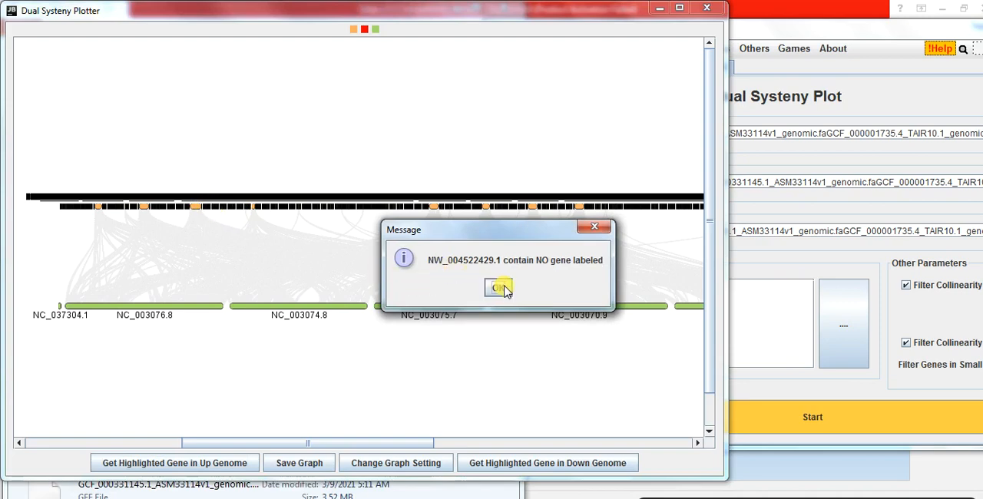
click(503, 288)
click(234, 209)
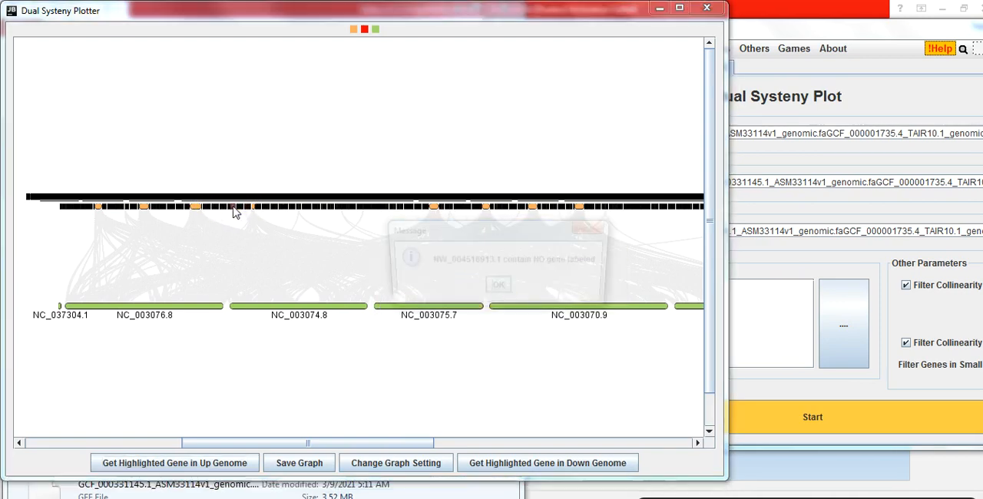
click(494, 291)
click(426, 203)
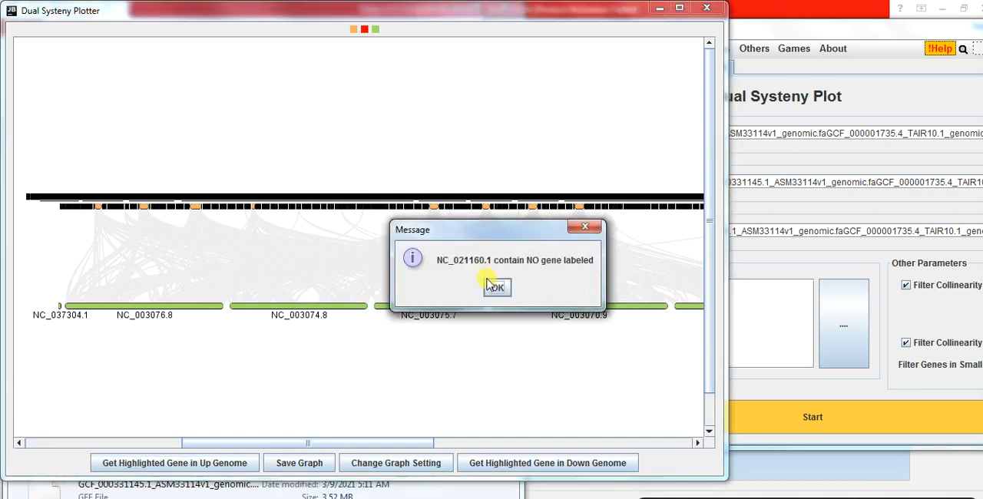
click(496, 289)
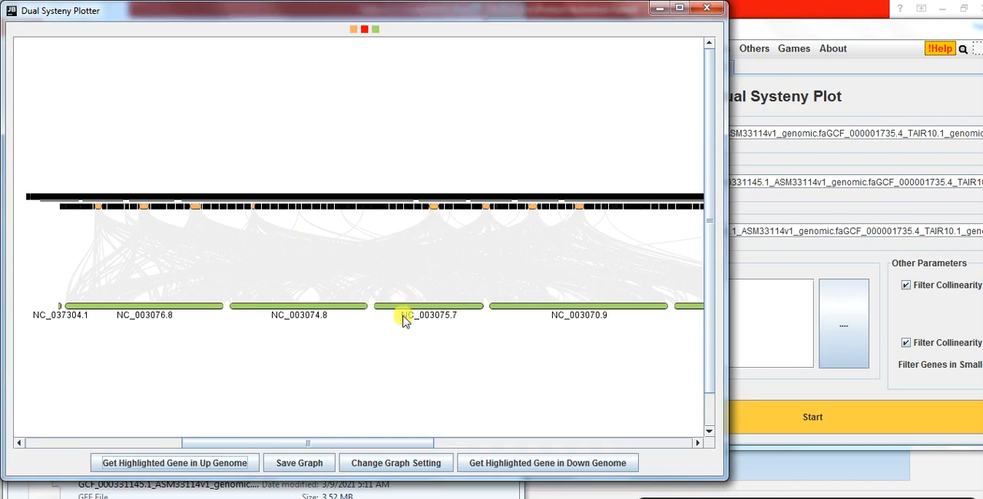
click(434, 212)
click(496, 288)
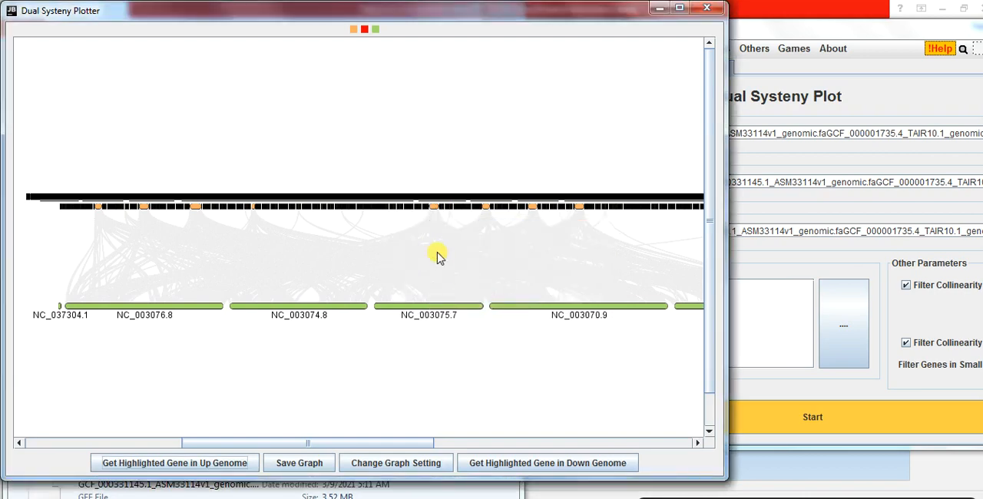
click(372, 208)
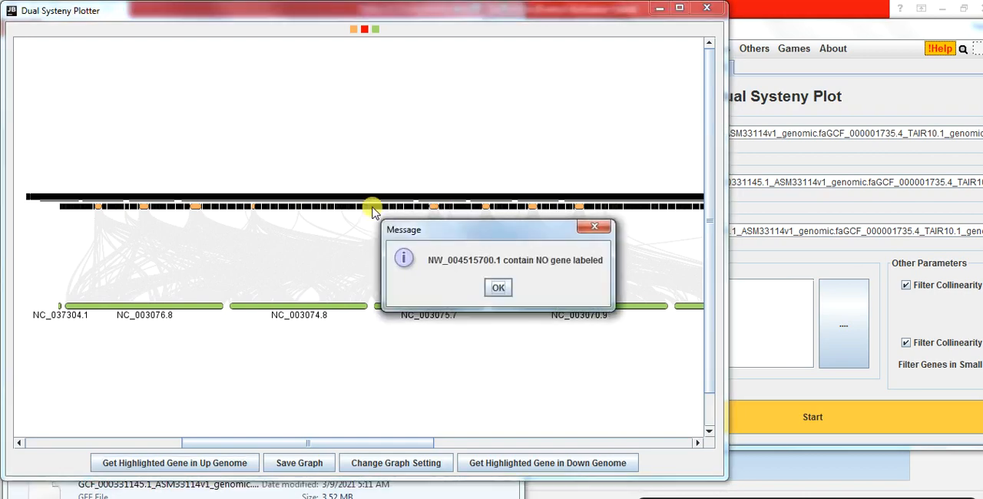
click(498, 289)
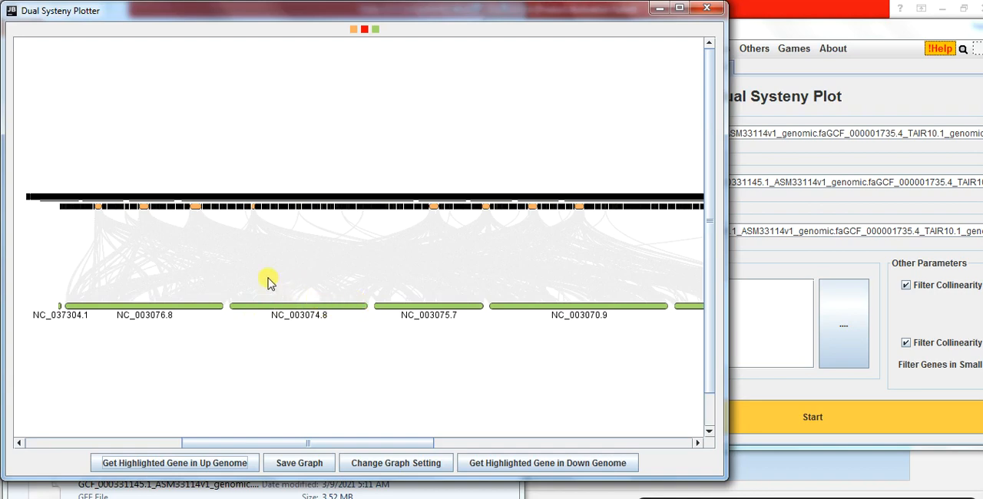
Identify the black scaffold between the first two orange chromosomes and record NW 004520317 in cell N2 of the Excel sheet beside the plot
click(120, 210)
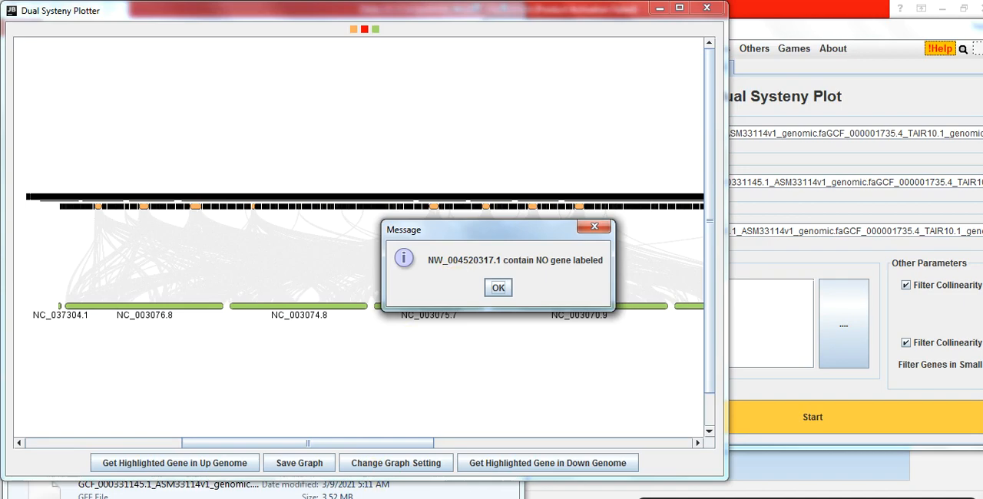
click(362, 498)
drag(428, 37, 899, 9)
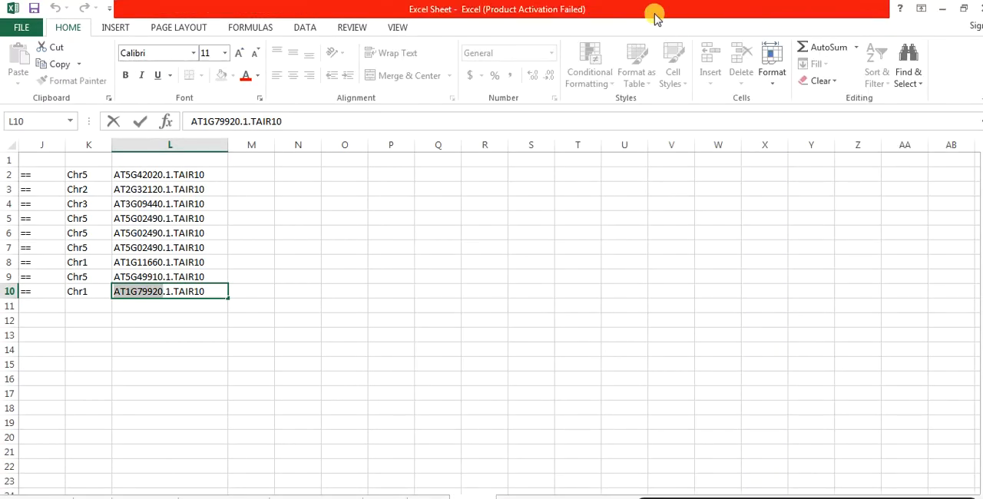
drag(671, 8, 956, 36)
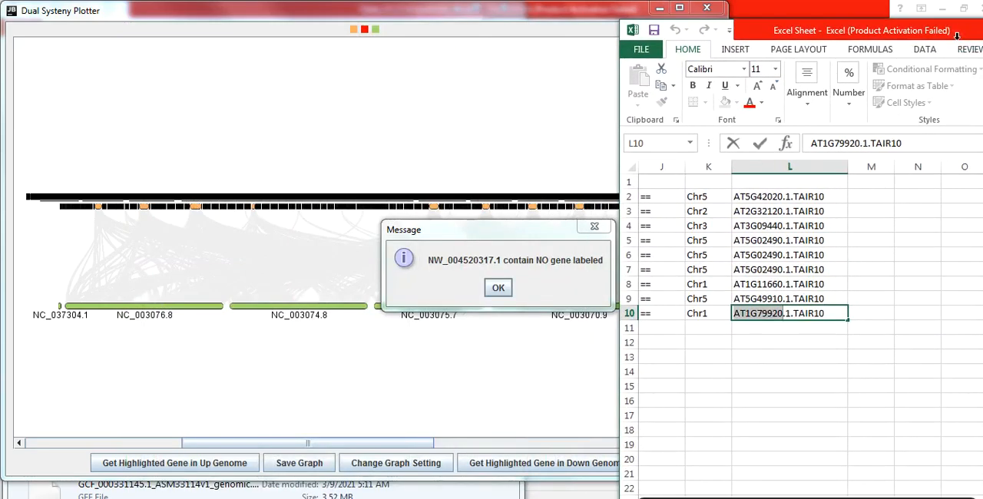
click(915, 198)
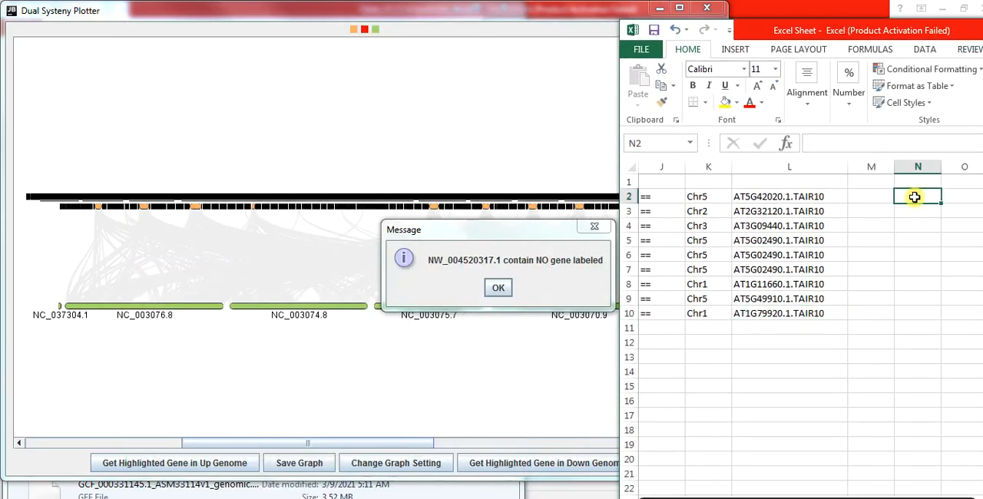
text(NW_004520)
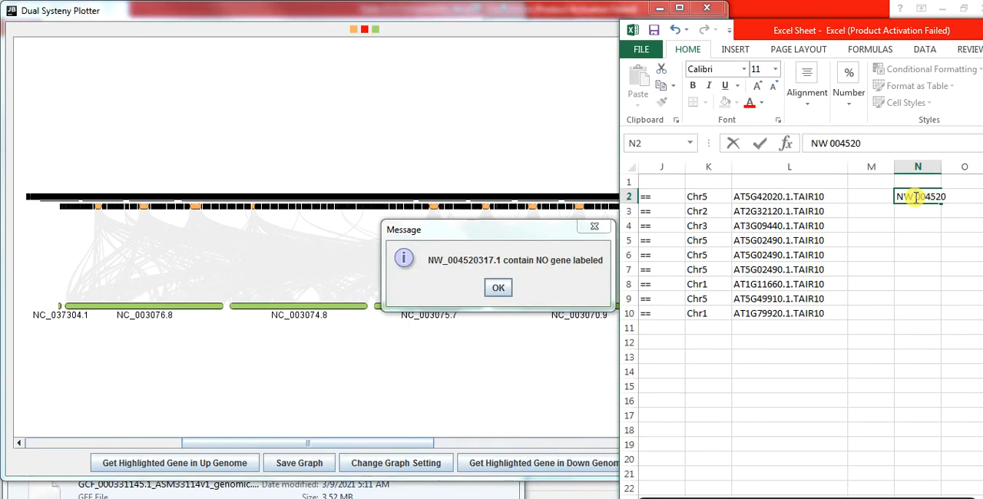
key(Return)
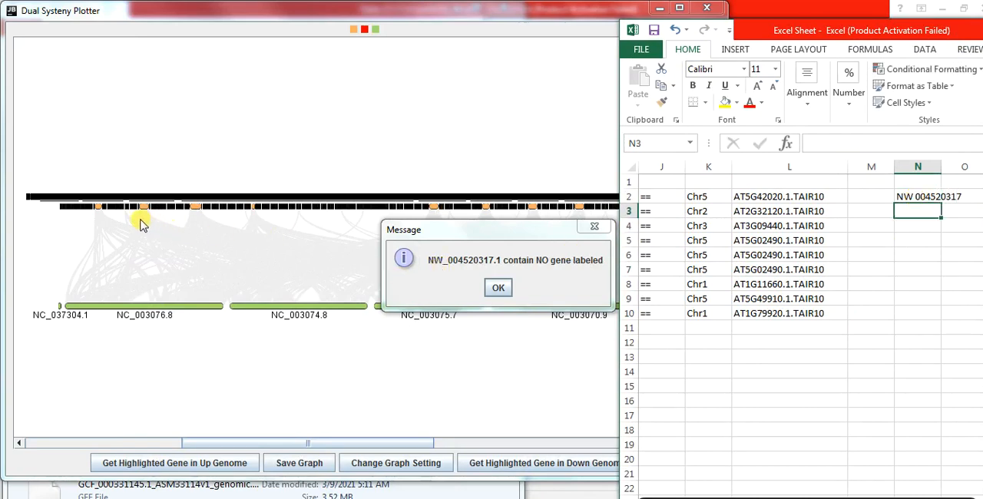
Identify two more black scaffolds in the plot and record NW 004522676 in cell N3 and NW 004516678 in cell N4
click(296, 209)
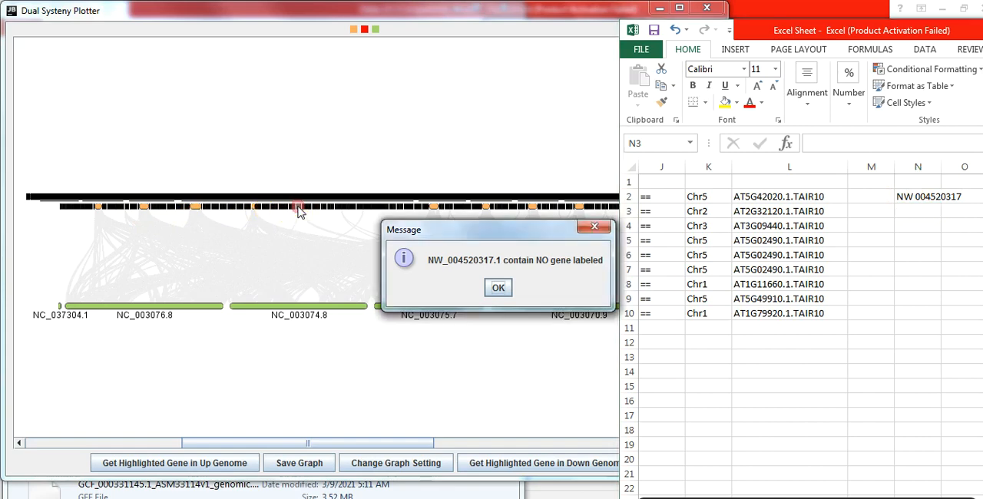
click(499, 287)
click(300, 209)
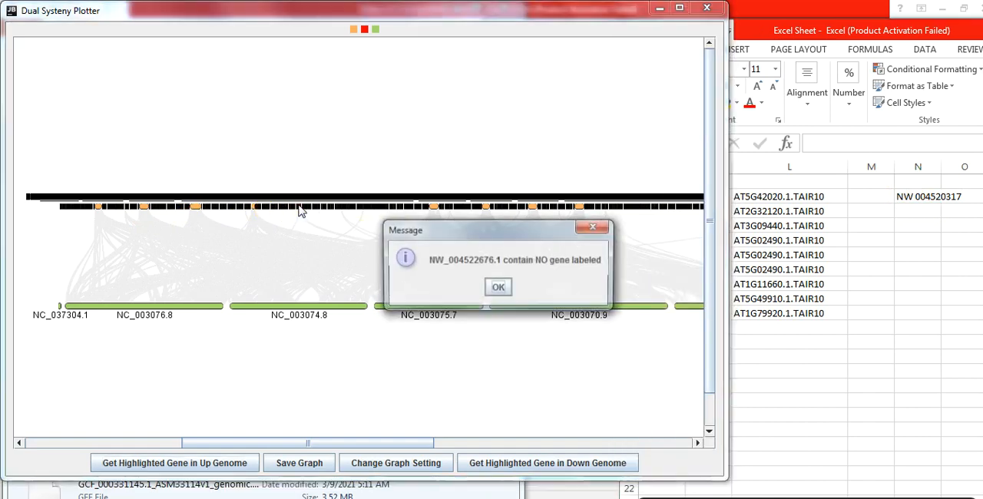
click(907, 213)
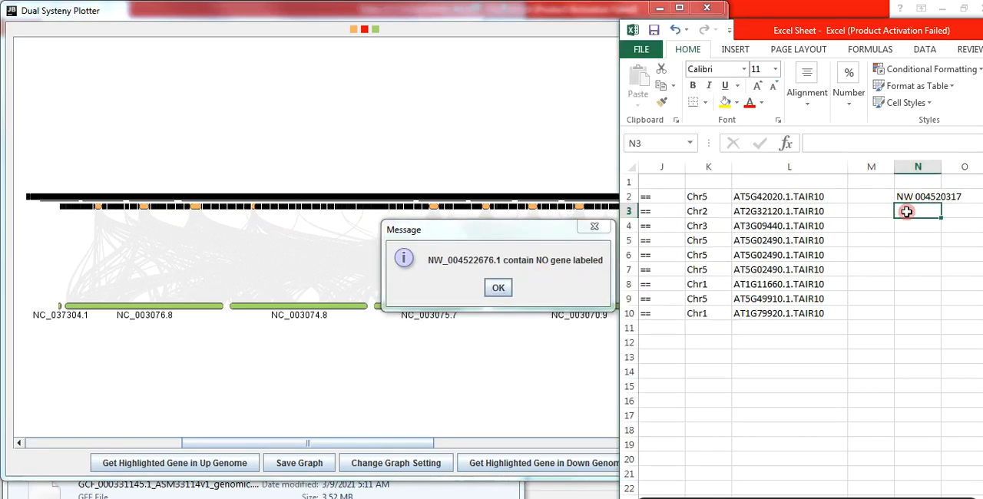
text(N)
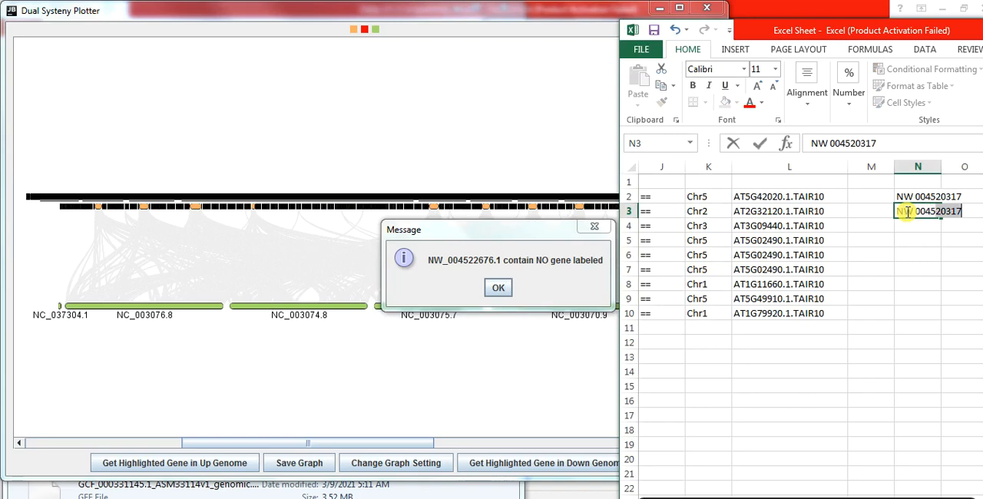
text(W 004522676)
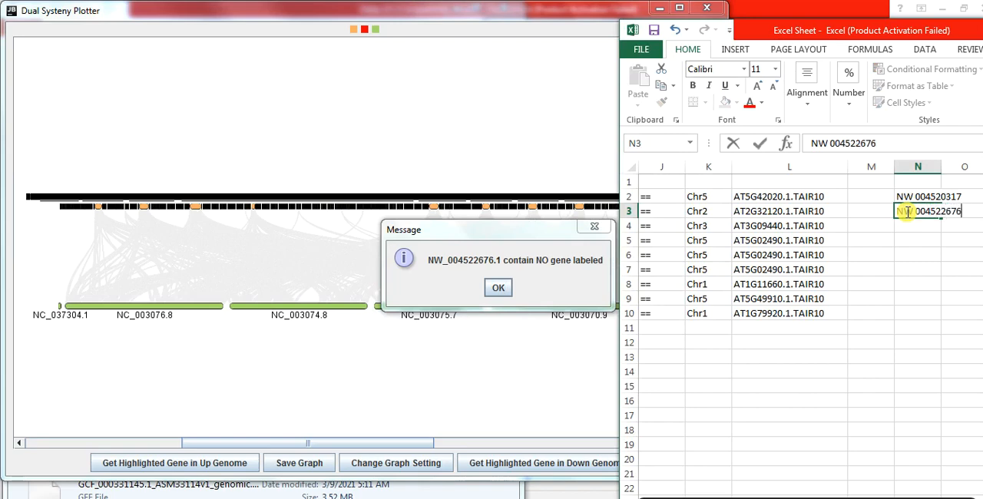
click(505, 289)
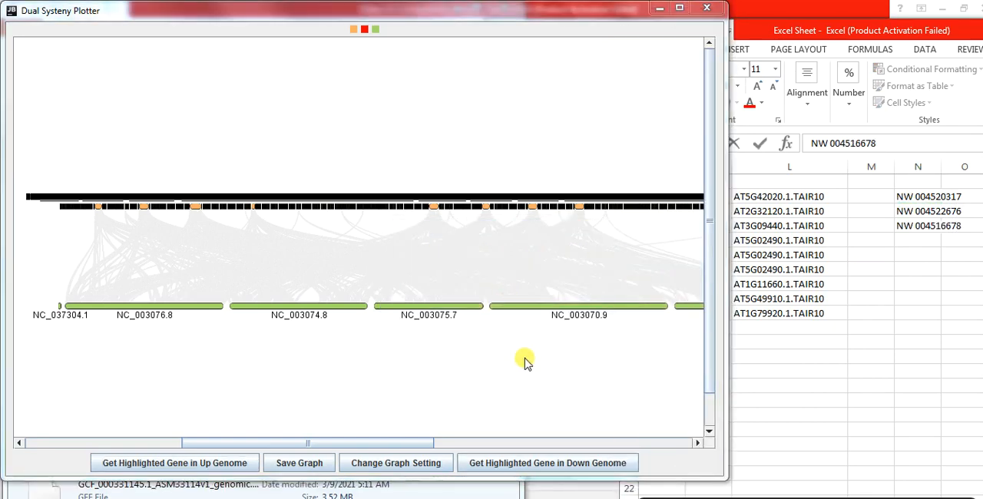
Close the Dual Systeny Plotter window and switch to the folder holding the CTL, GFF and collinearity files
click(706, 8)
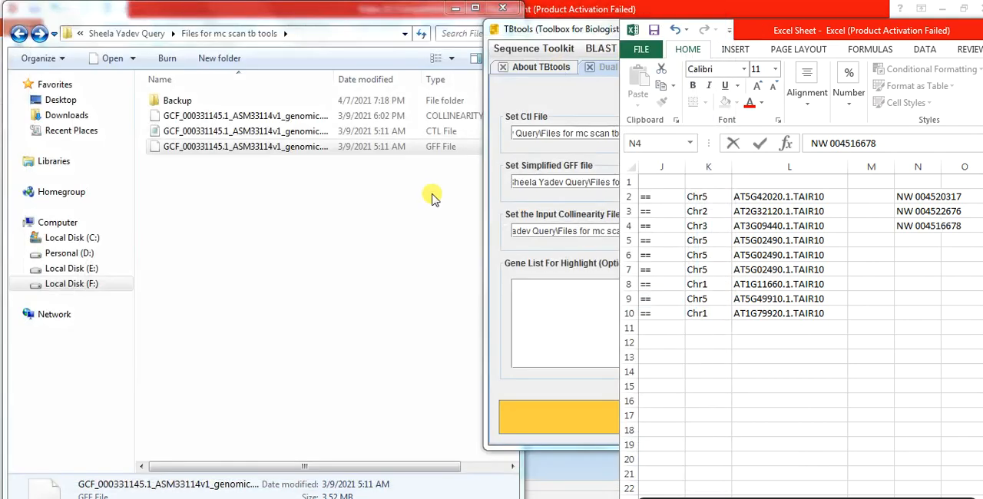
click(270, 258)
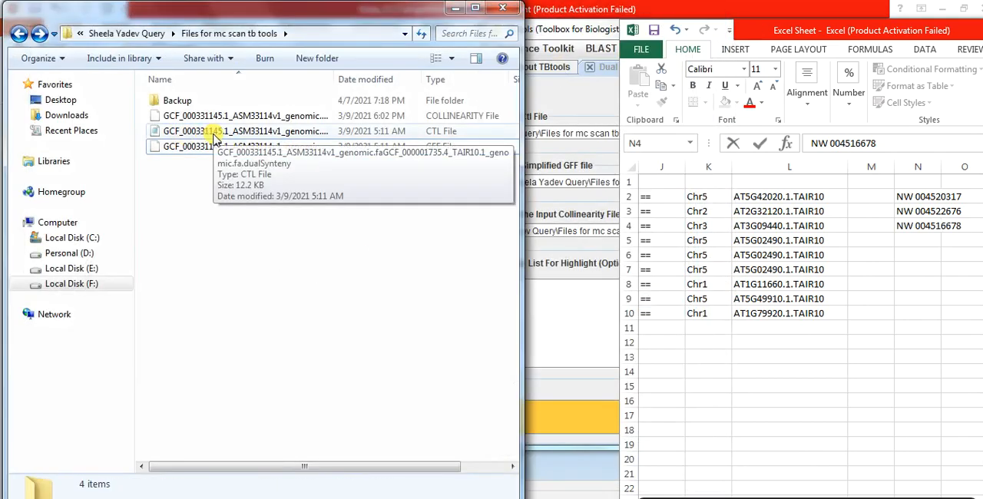
Open the GCF_000331145.1–TAIR10 dualSynteny CTL file in Notepad and position its window clear of the Excel sheet's column N
double_click(308, 9)
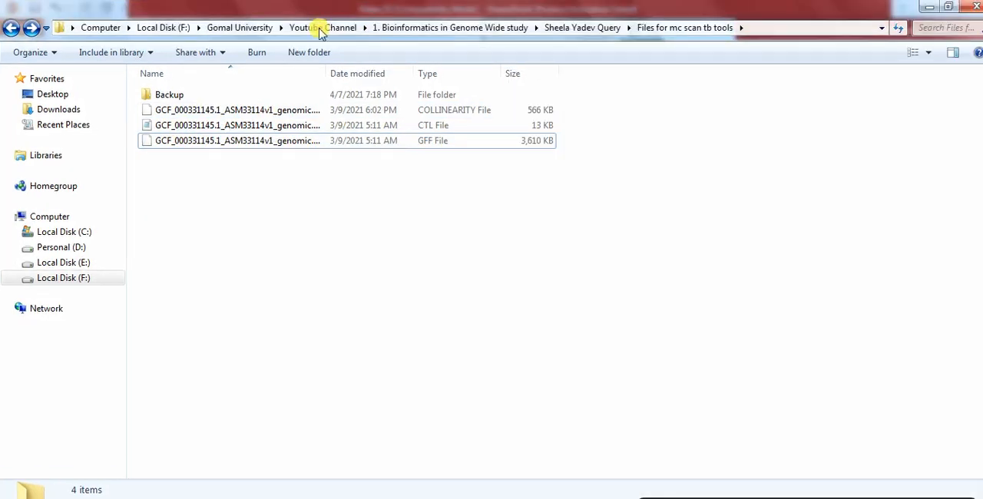
click(255, 125)
double_click(254, 124)
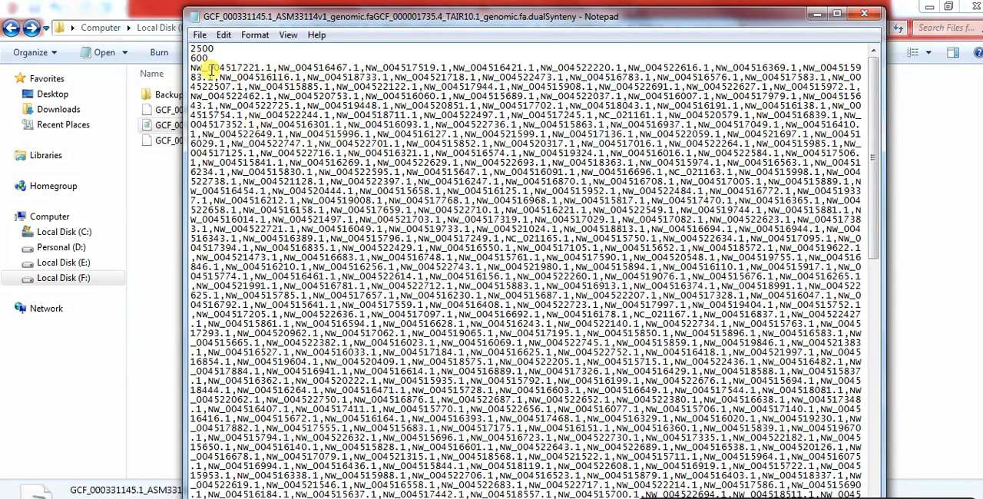
drag(344, 23, 244, 24)
drag(361, 22, 306, 16)
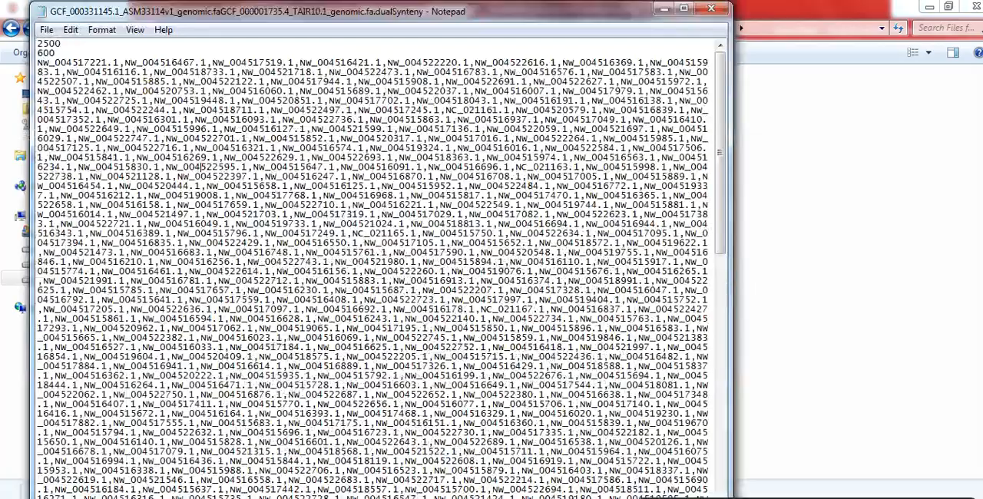
Copy the number 004520317 from Excel cell N2 and search for it in the CTL file in Notepad
key(alt+Tab)
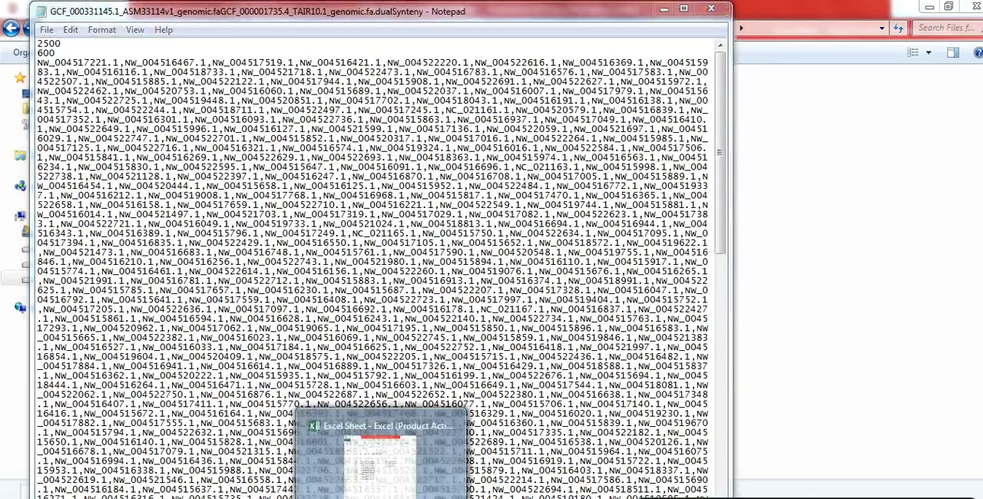
click(906, 209)
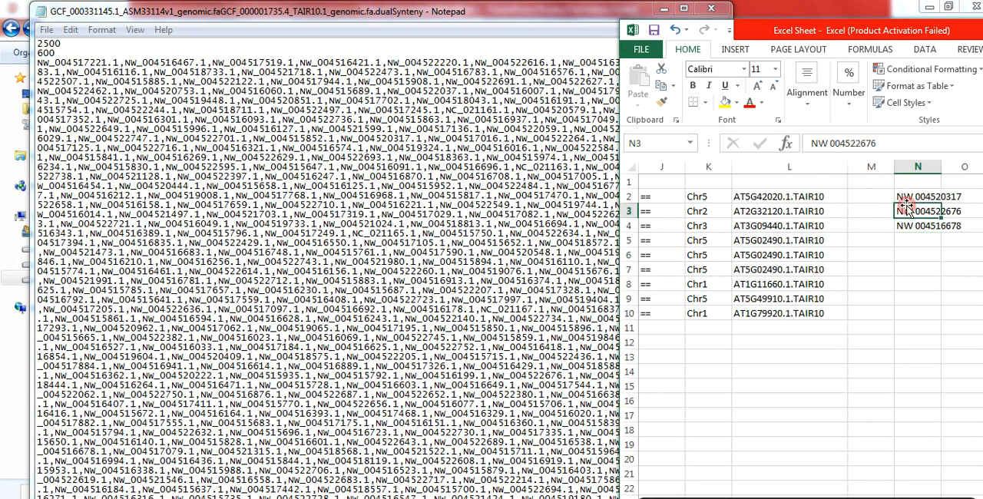
click(918, 198)
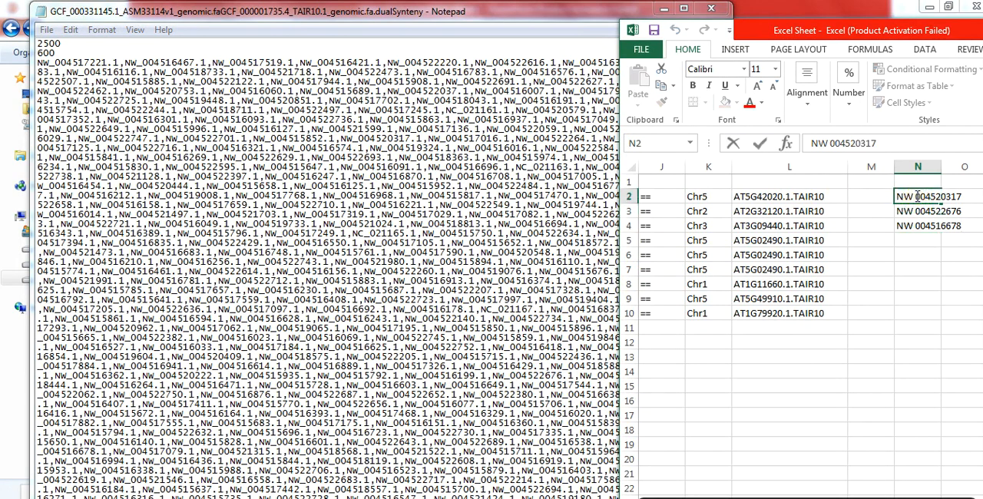
drag(931, 197, 951, 198)
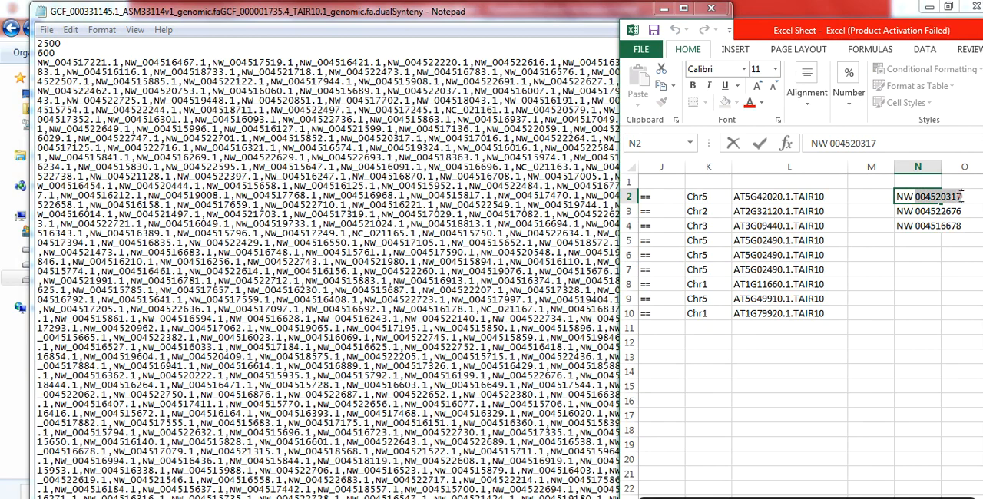
key(ctrl+c)
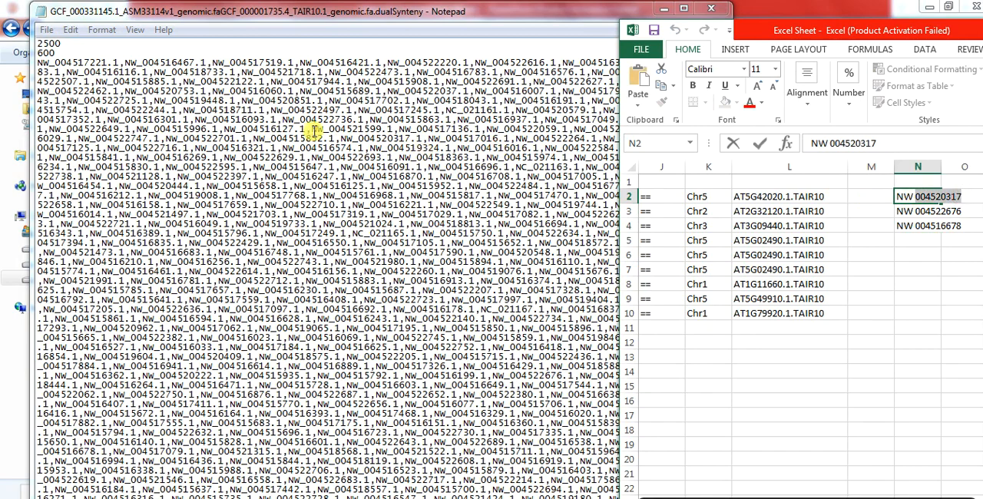
click(314, 132)
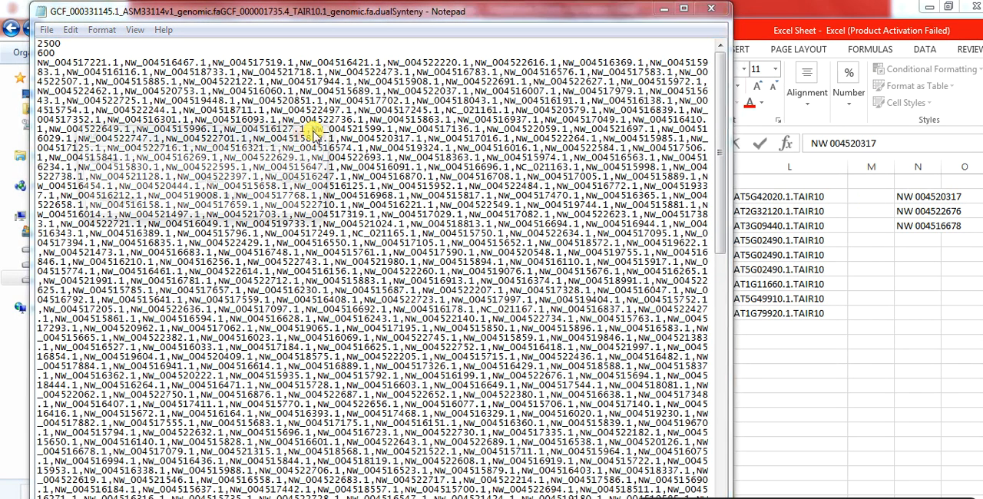
key(ctrl+f)
key(ctrl+v)
key(Return)
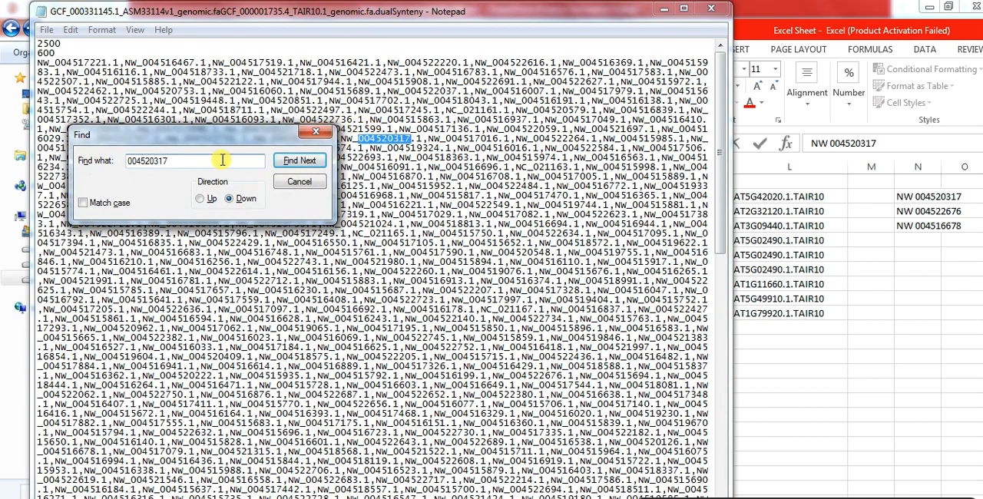
Search the CTL file for NC from the start of the scaffold list to locate the first chromosome entry
drag(171, 161, 109, 157)
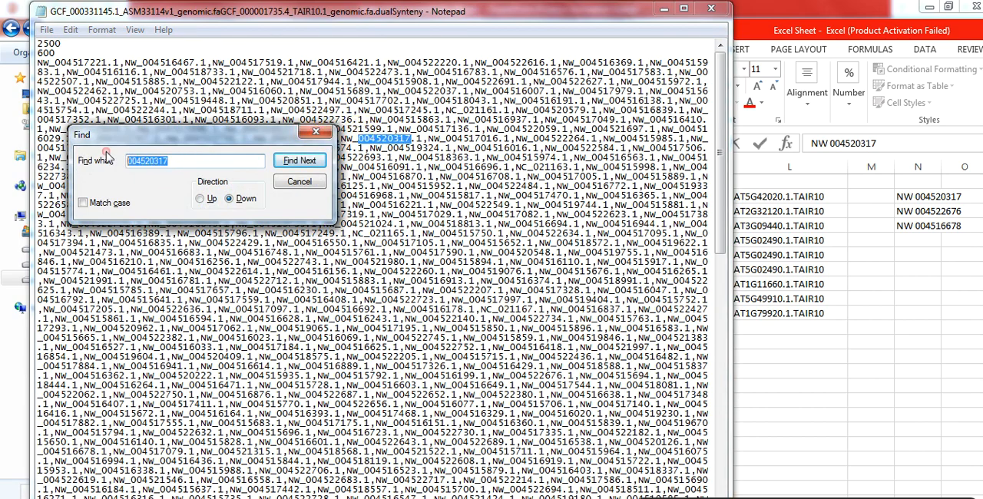
text(NC)
key(Return)
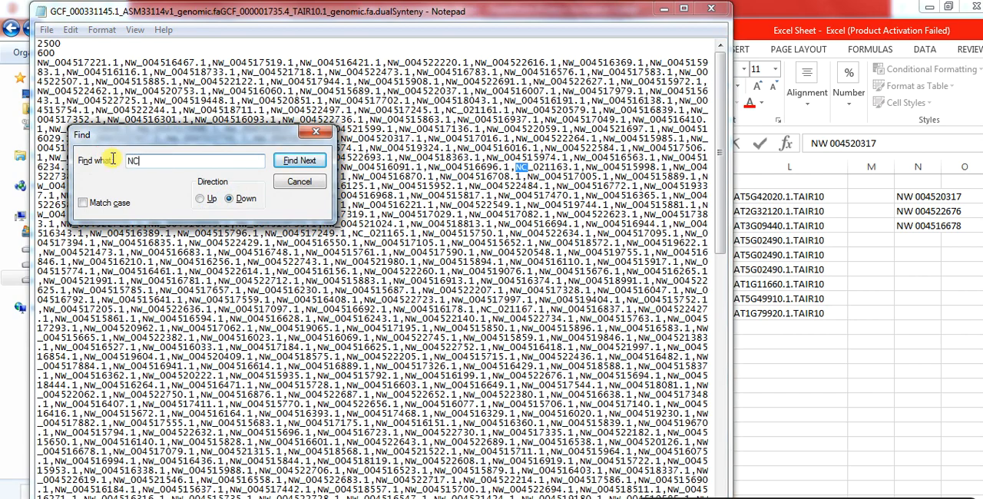
click(40, 60)
click(161, 164)
key(Return)
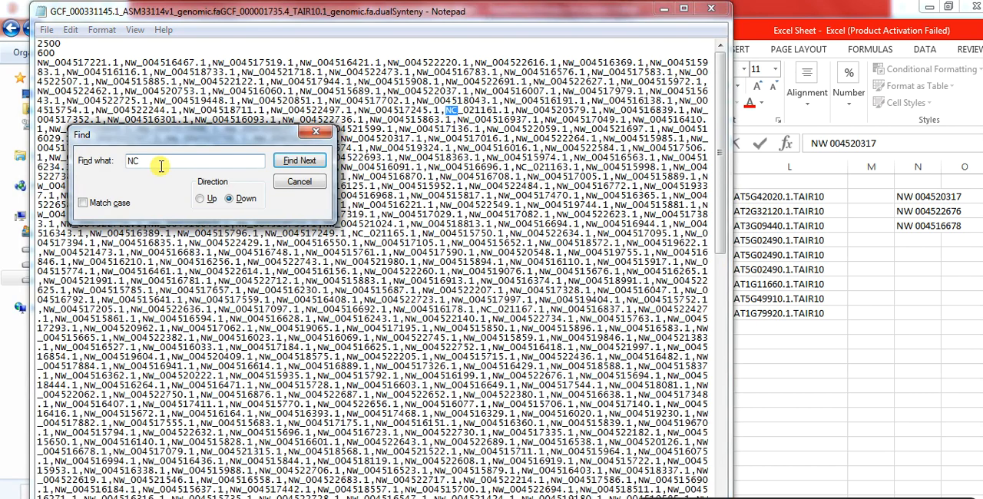
click(316, 132)
click(315, 137)
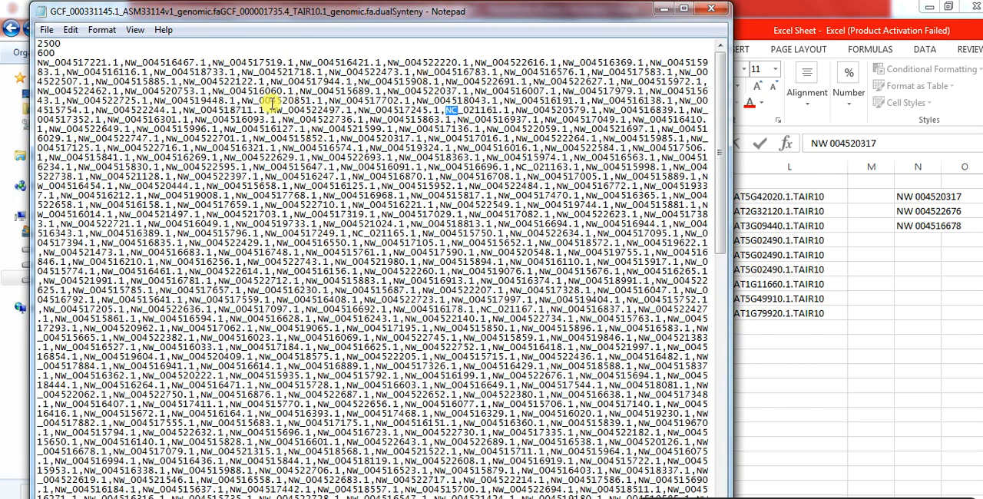
Delete all NW scaffold entries that precede NC_021161.1 in the CTL list
click(39, 62)
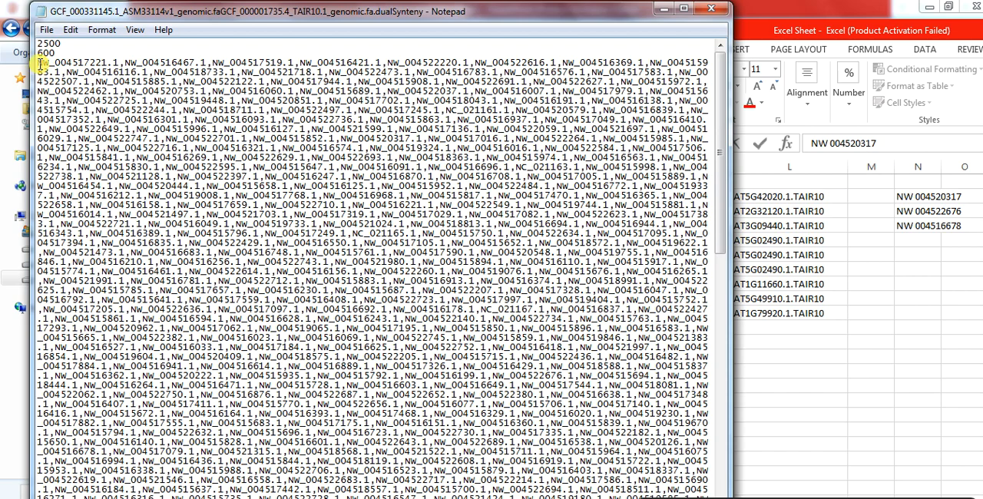
key(ctrl+f)
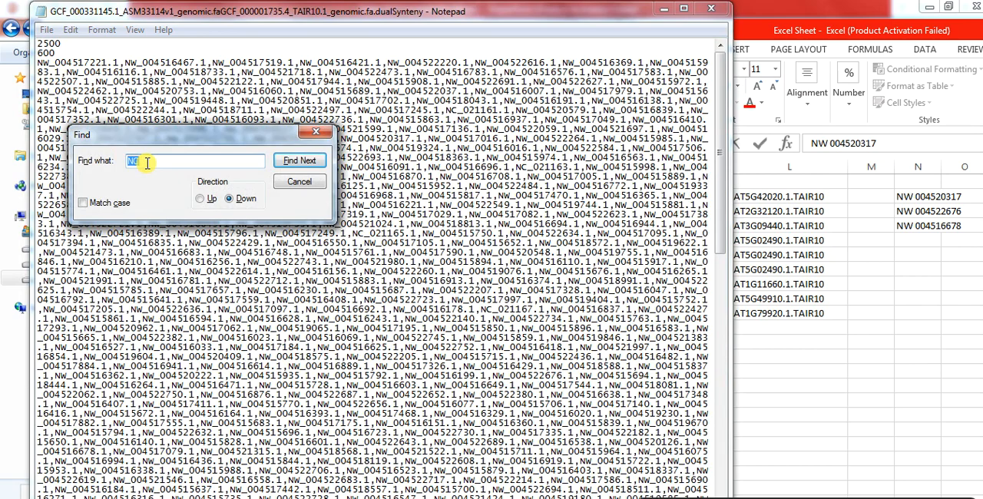
click(146, 163)
click(453, 112)
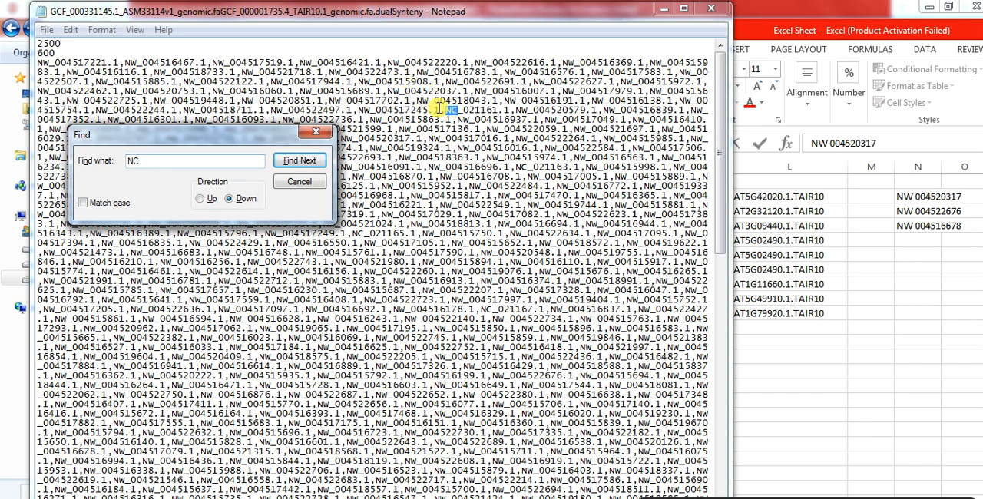
drag(444, 112, 34, 66)
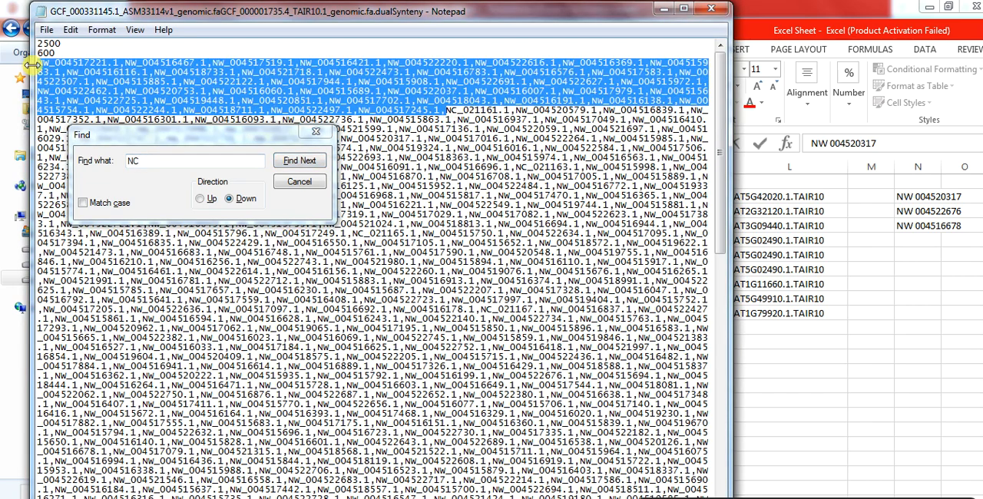
key(Delete)
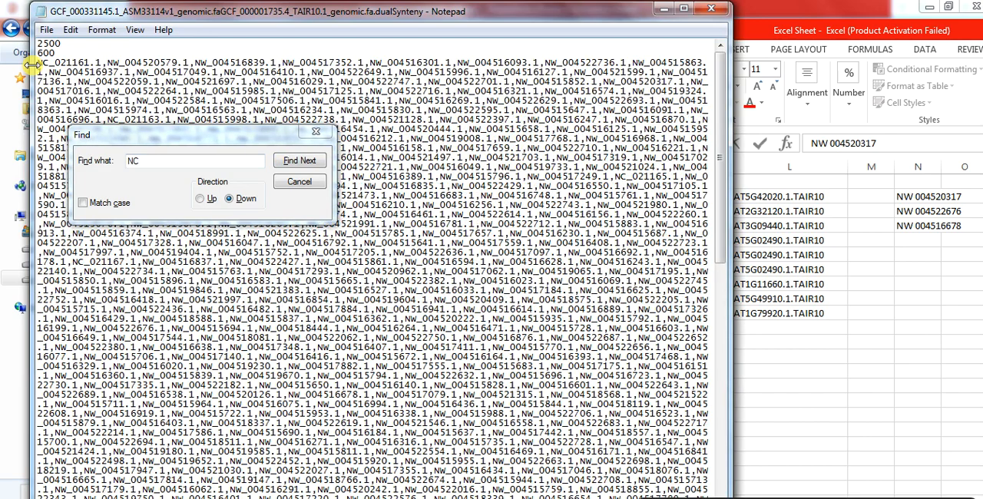
Find 004520317 in the CTL list and insert a copy of NW_004520317.1 with its comma directly after NC_021161.1
click(130, 165)
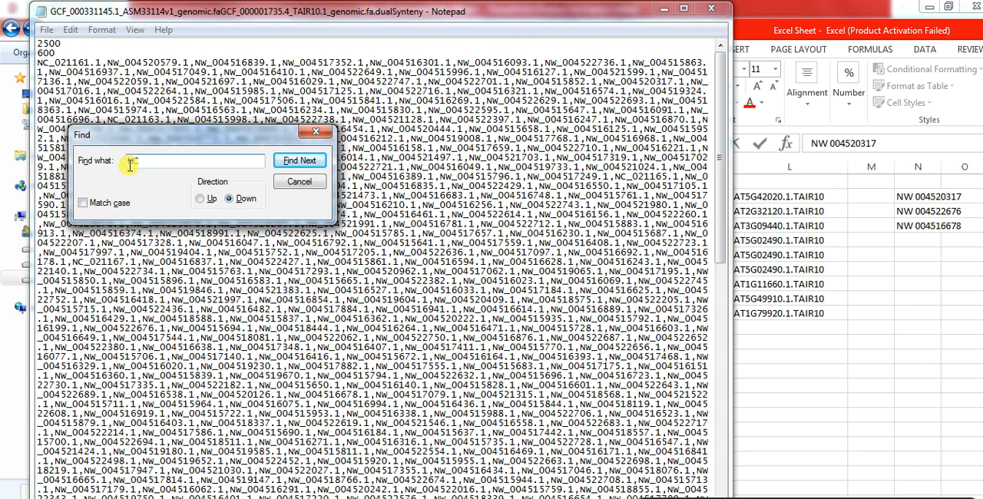
click(917, 198)
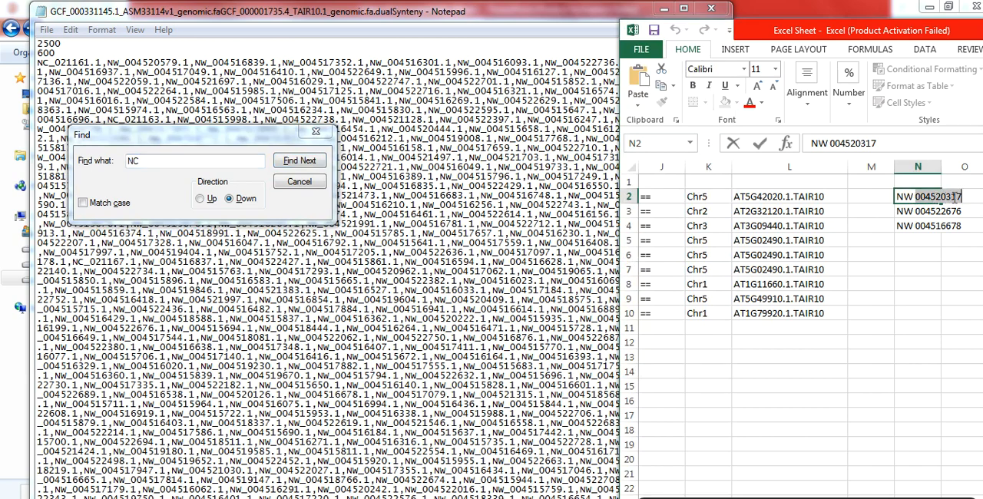
click(135, 161)
drag(146, 161, 115, 161)
key(ctrl+v)
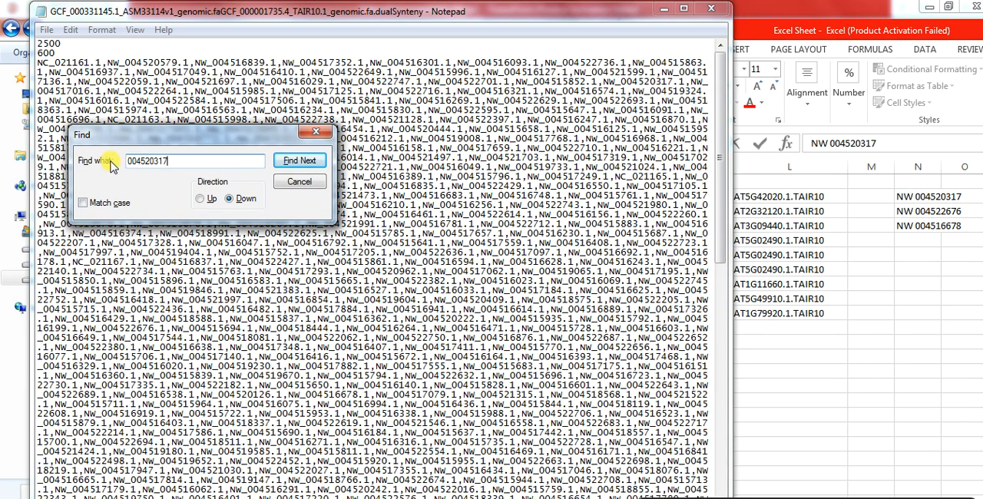
key(Return)
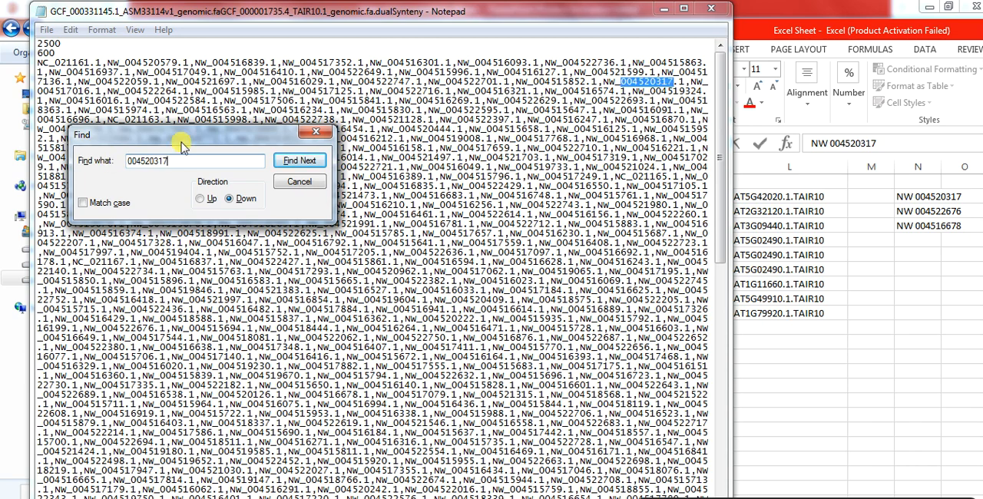
click(315, 132)
drag(605, 81, 650, 81)
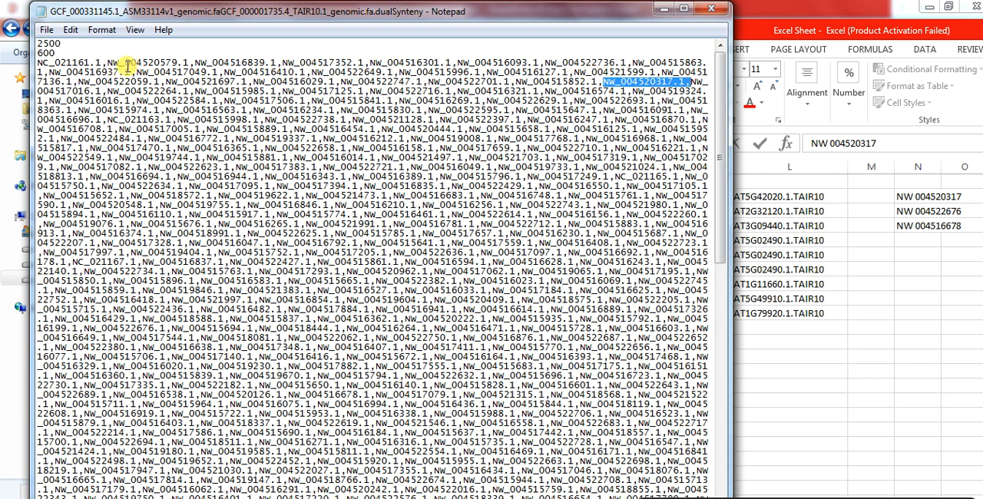
click(108, 62)
click(69, 125)
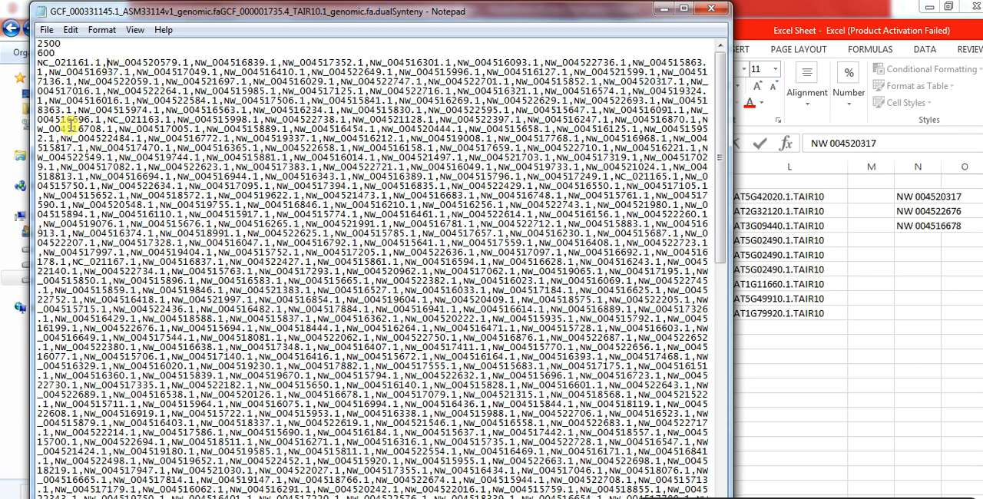
key(ctrl+v)
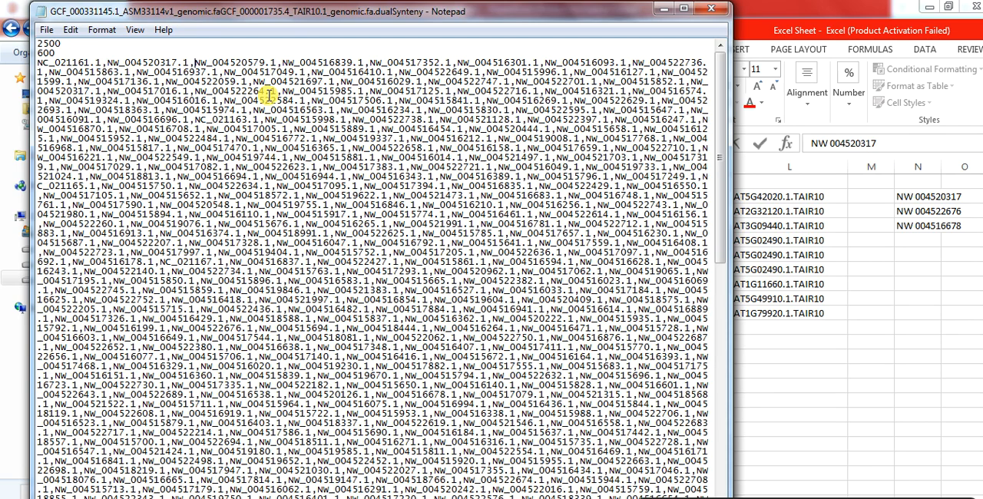
Copy the number 004522676 from Excel cell N3 and search for it in the CTL list
key(ctrl+f)
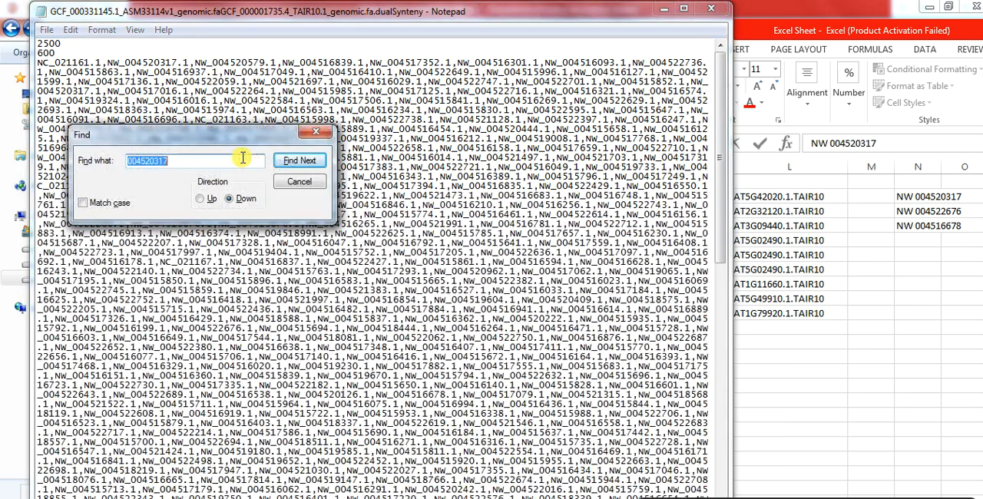
click(921, 215)
click(920, 216)
drag(918, 216, 958, 218)
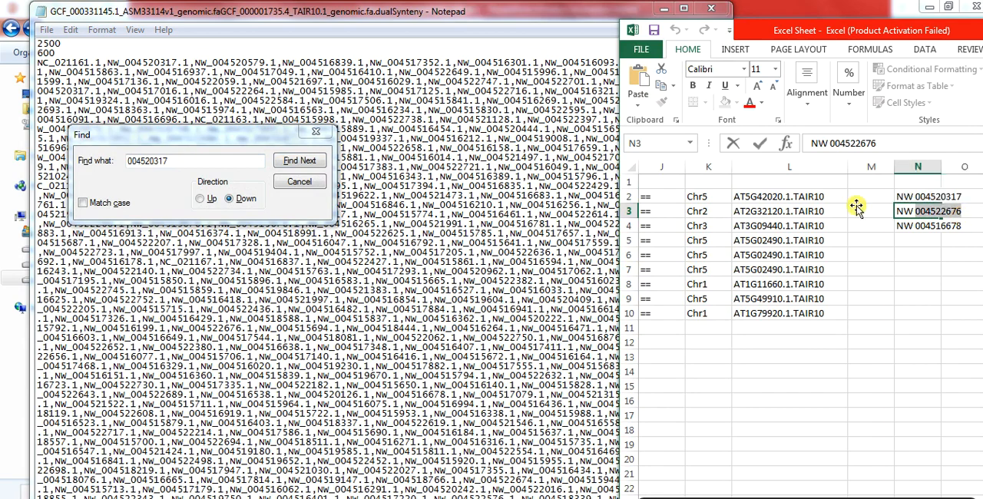
click(200, 158)
double_click(199, 159)
key(ctrl+v)
click(154, 62)
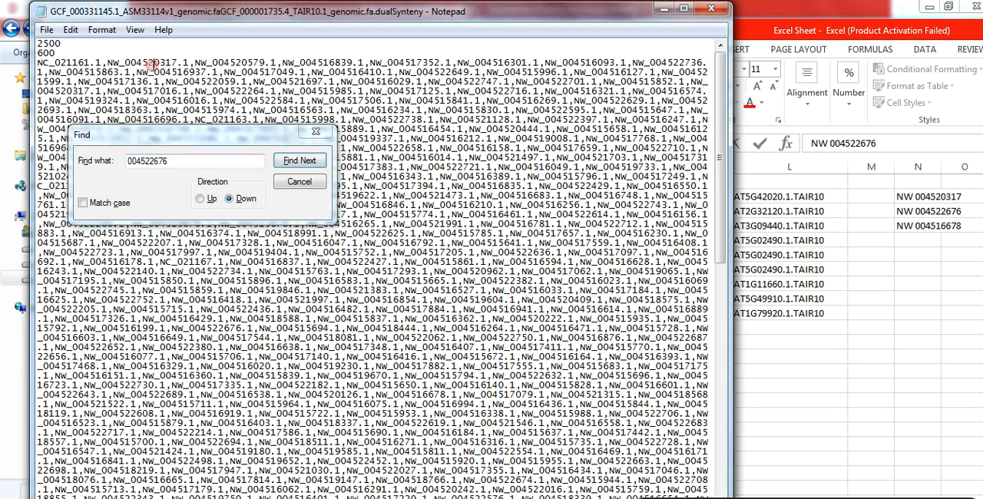
click(178, 159)
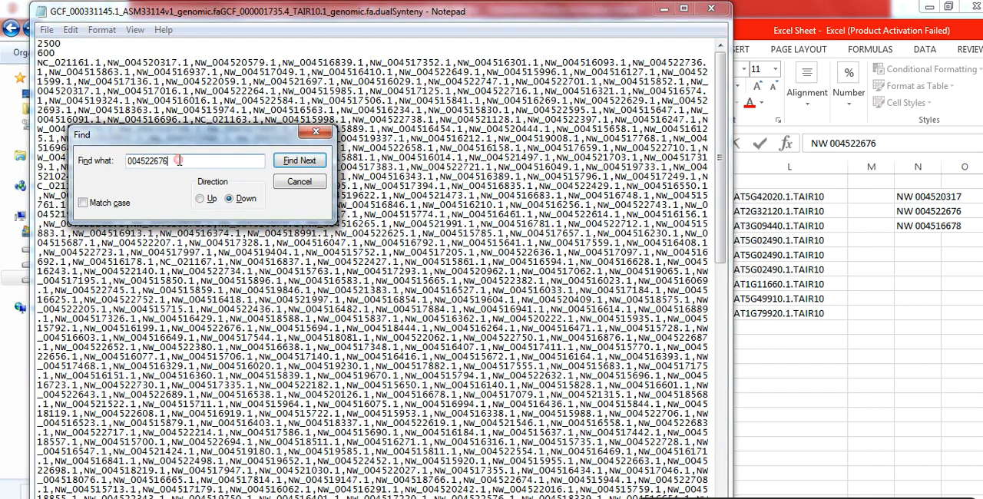
key(Return)
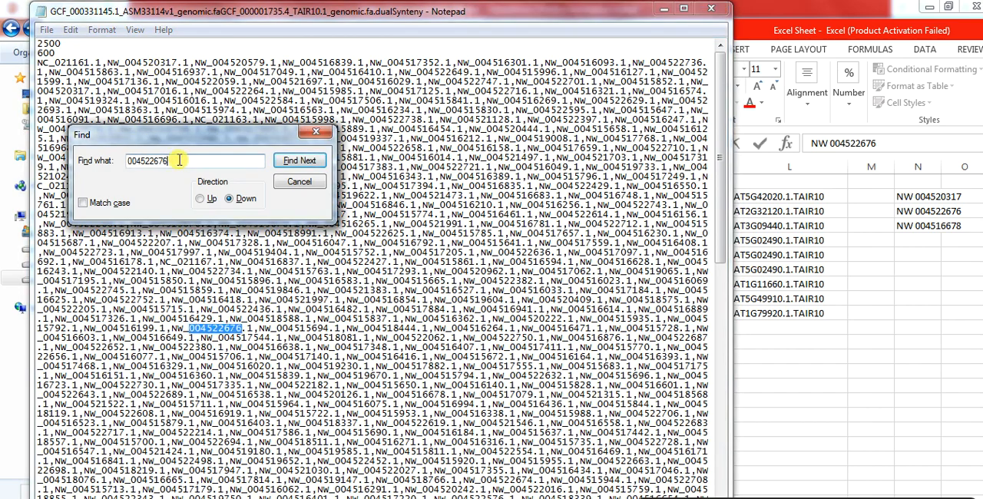
Insert a copy of NW_004522676.1 with its comma after the NW_004520317.1 entry near the list's start
click(203, 317)
drag(171, 329, 270, 329)
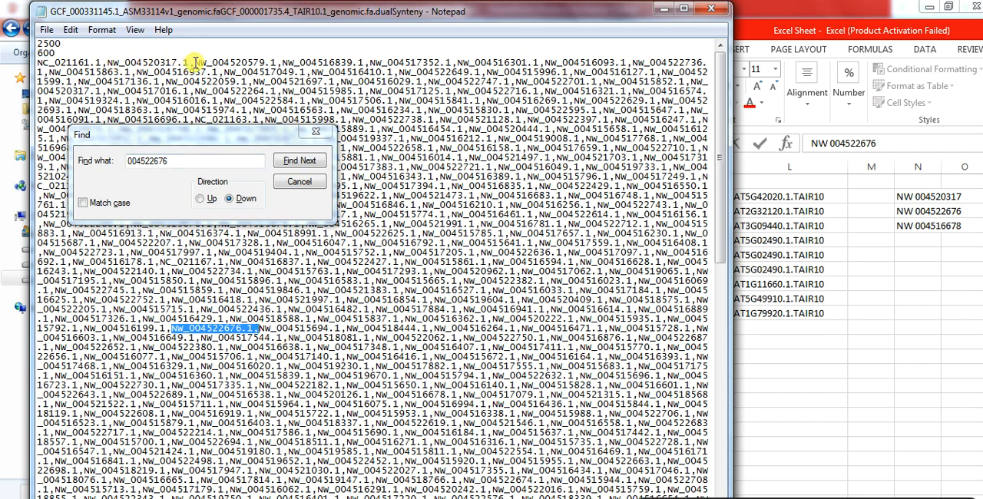
click(195, 62)
key(ctrl+v)
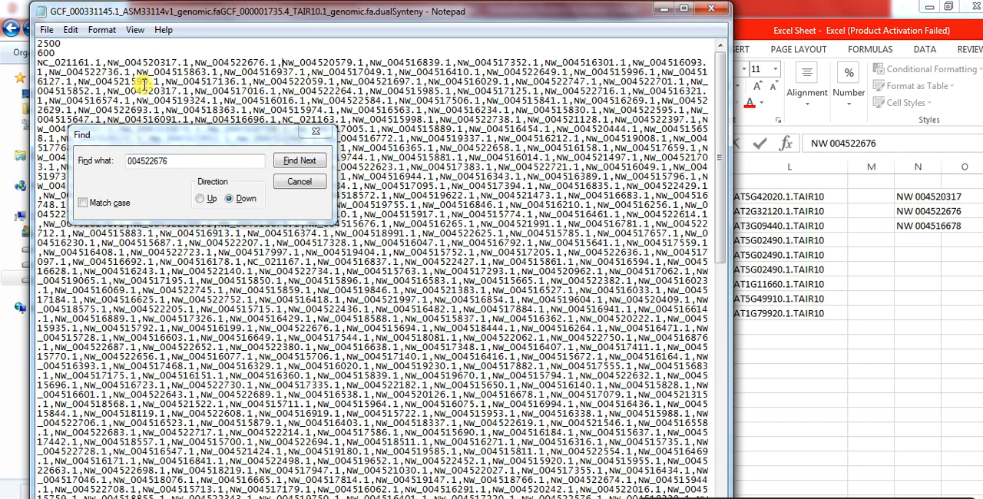
Copy the number 004516678 from Excel cell N4 and search for it in the CTL list
click(920, 234)
click(920, 226)
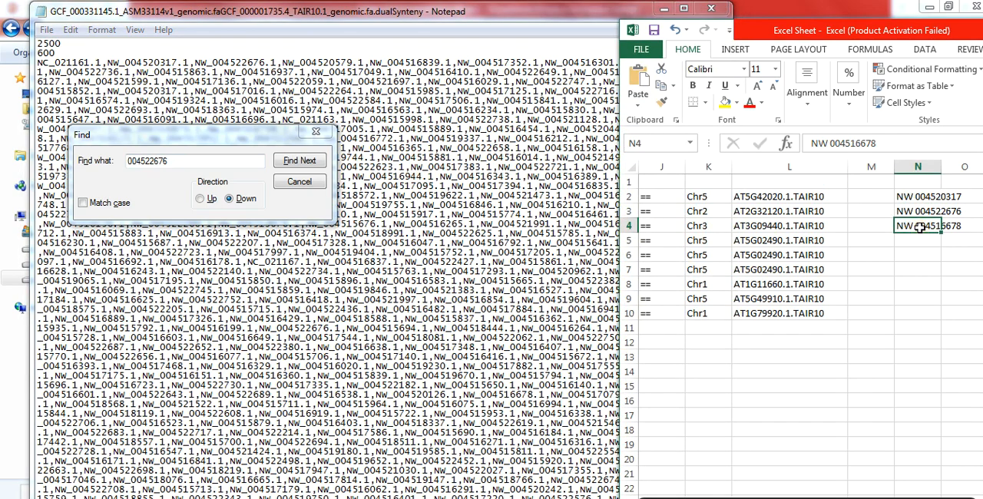
double_click(921, 226)
drag(914, 225, 957, 226)
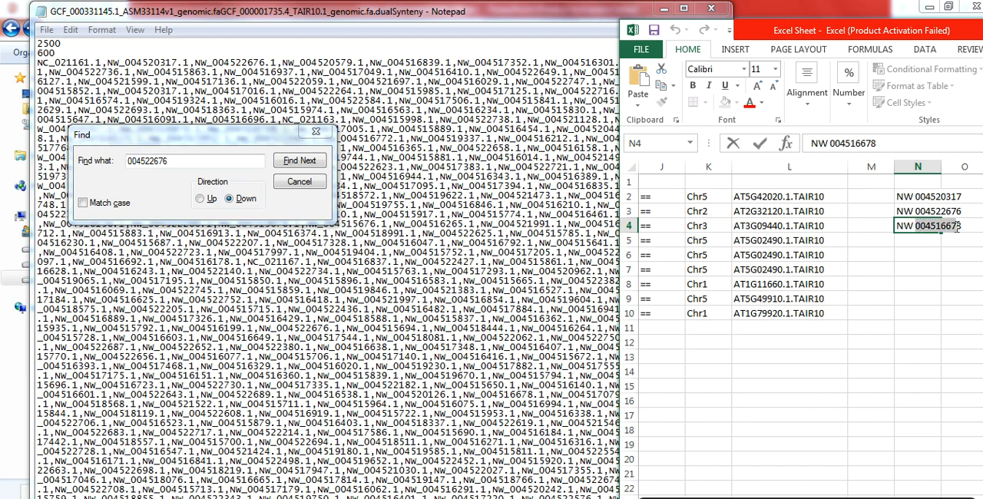
key(ctrl+c)
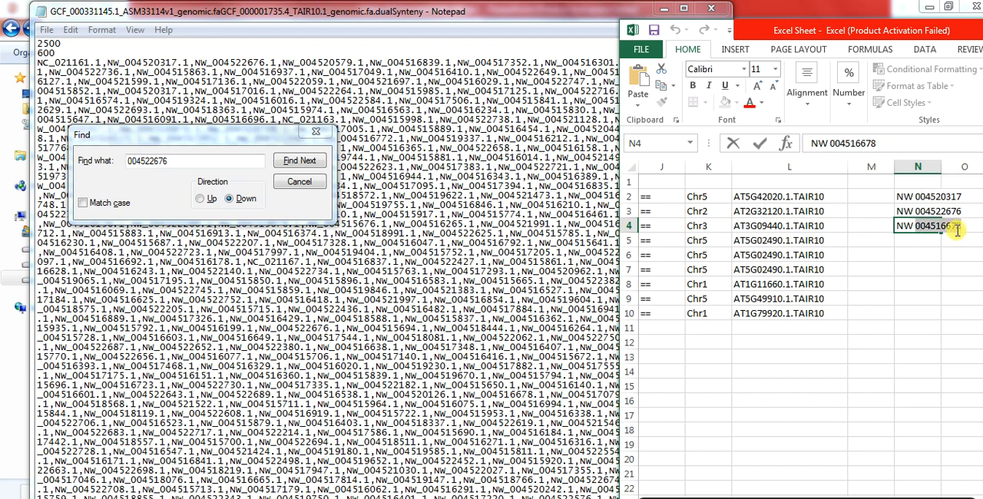
double_click(185, 159)
key(ctrl+v)
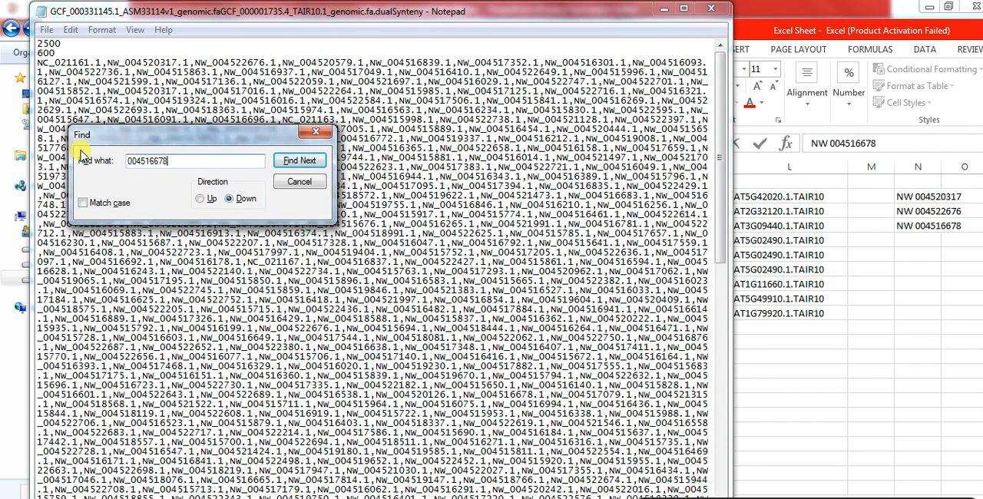
click(254, 63)
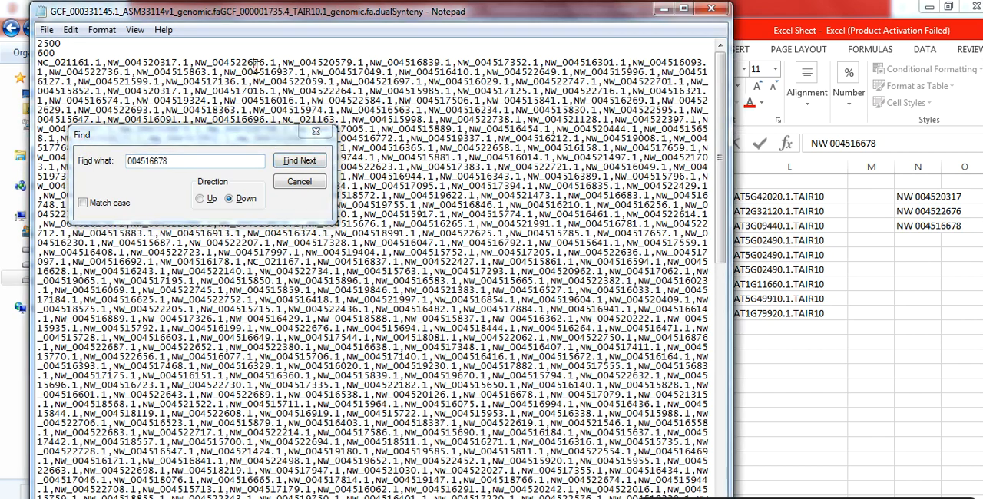
click(220, 160)
key(Return)
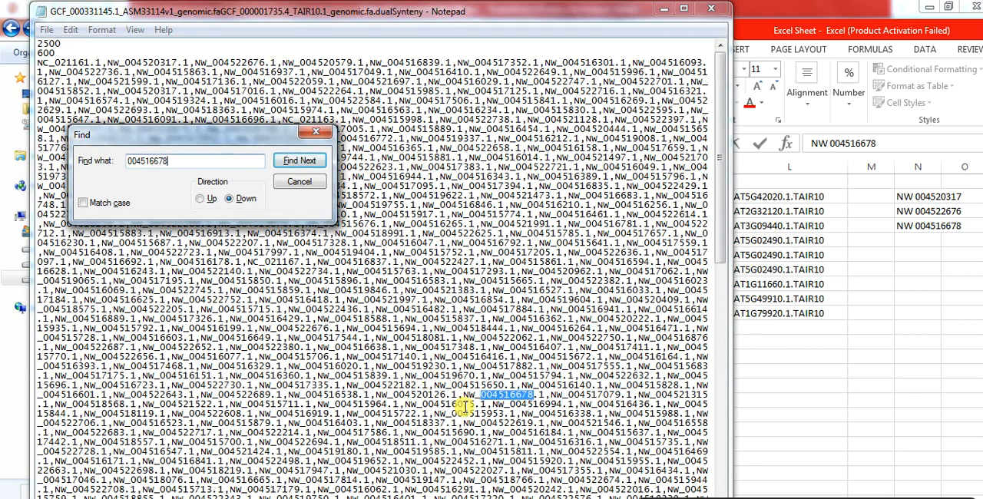
Insert a copy of NW_004516678.1 with its comma directly after the NW_004522676.1 entry near the list's start
drag(463, 394, 543, 395)
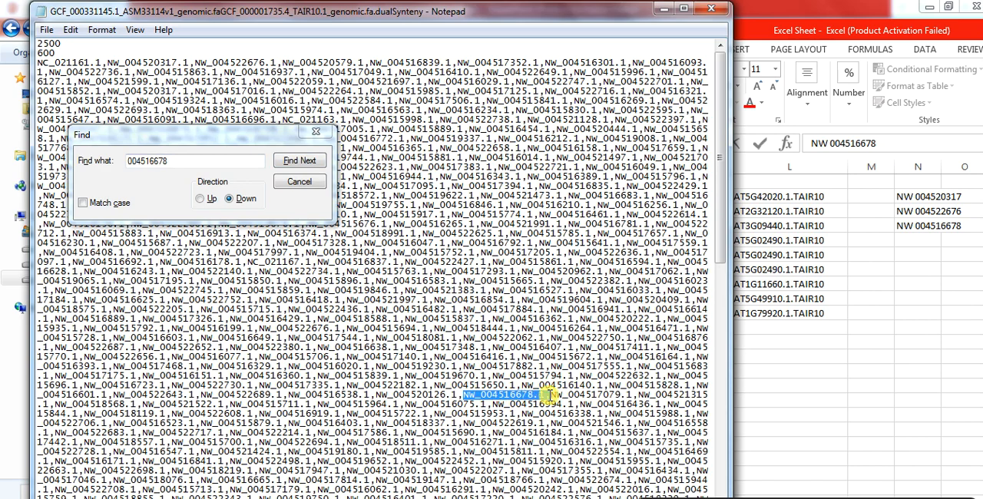
click(283, 60)
key(ctrl+v)
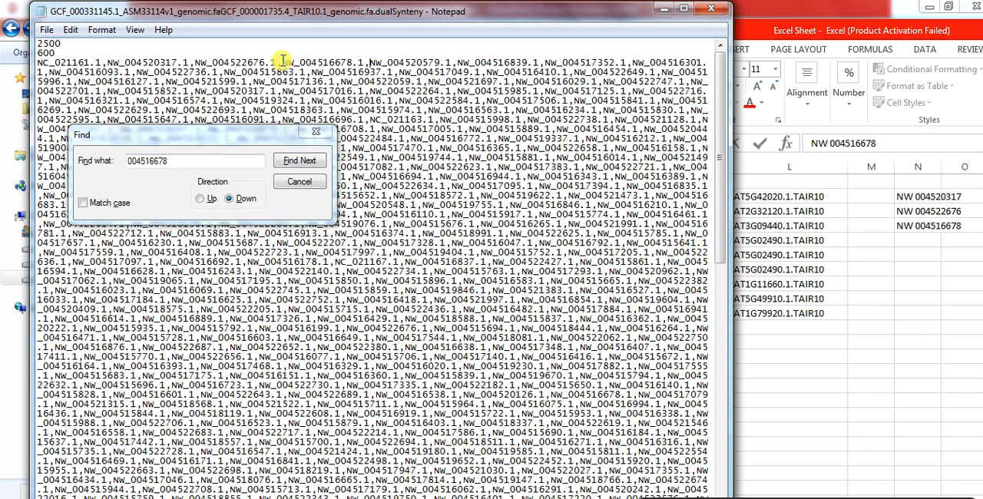
drag(282, 60, 314, 80)
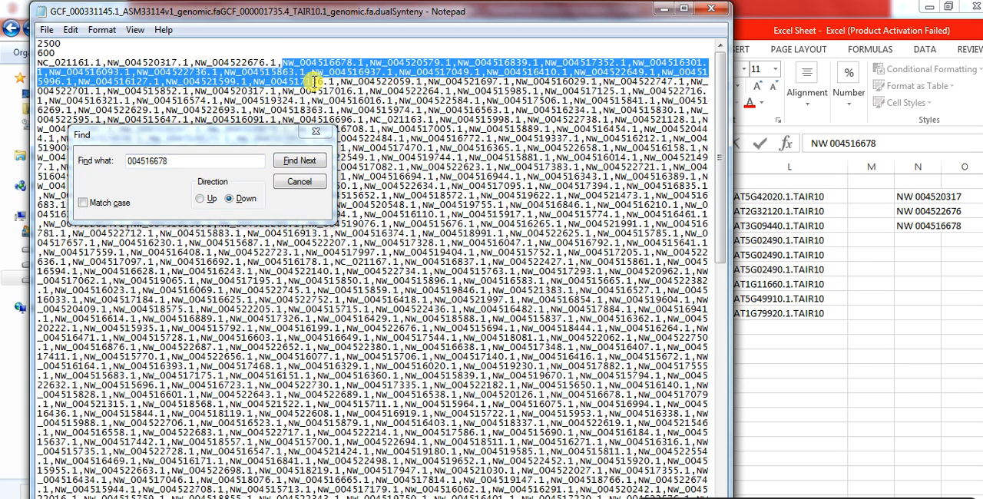
click(365, 62)
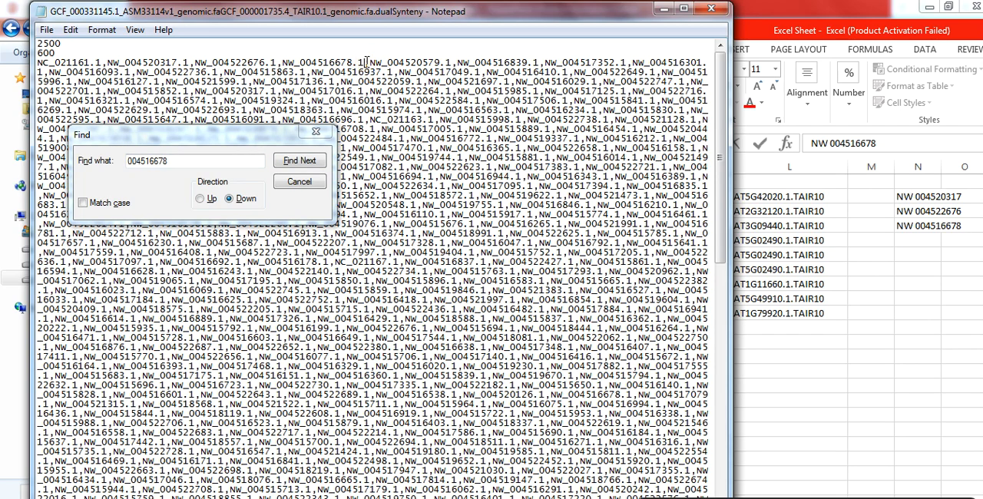
Search for NC and delete all NW scaffold entries between the inserted NW_004516678.1 and NC_021163.1
click(370, 63)
drag(177, 161, 75, 154)
text(NC)
key(Return)
click(90, 62)
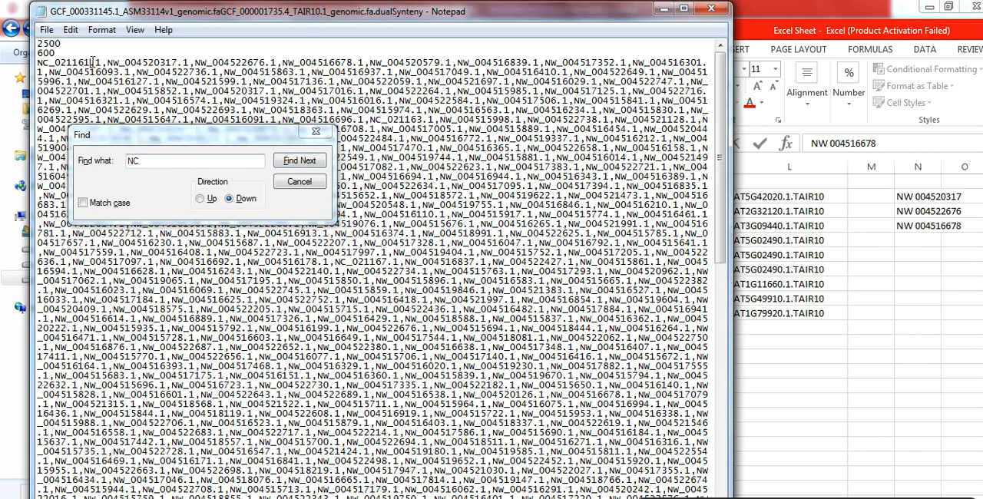
click(182, 160)
key(Return)
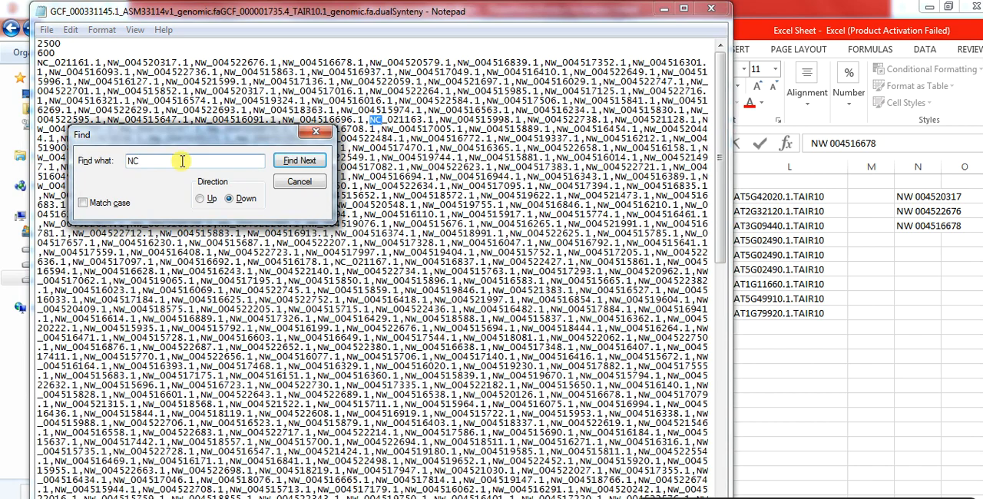
drag(244, 132, 275, 226)
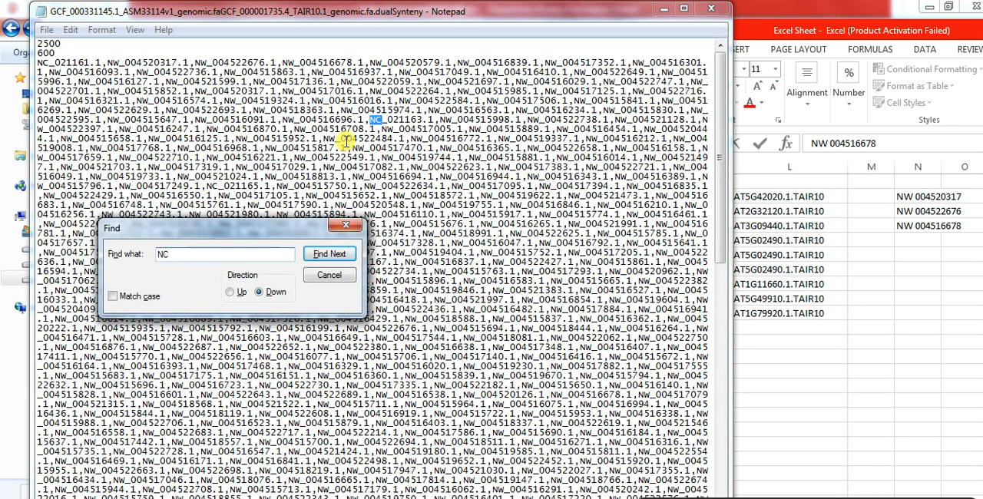
drag(370, 121, 377, 63)
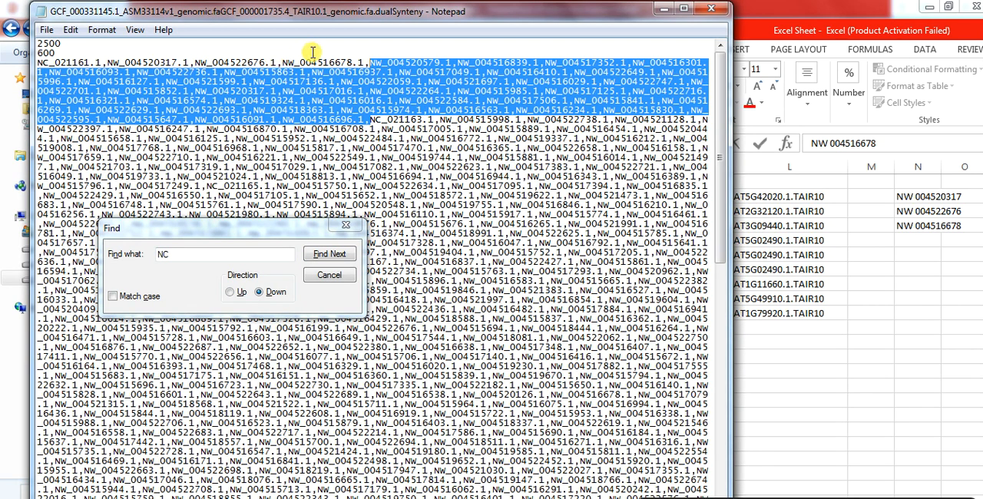
key(Delete)
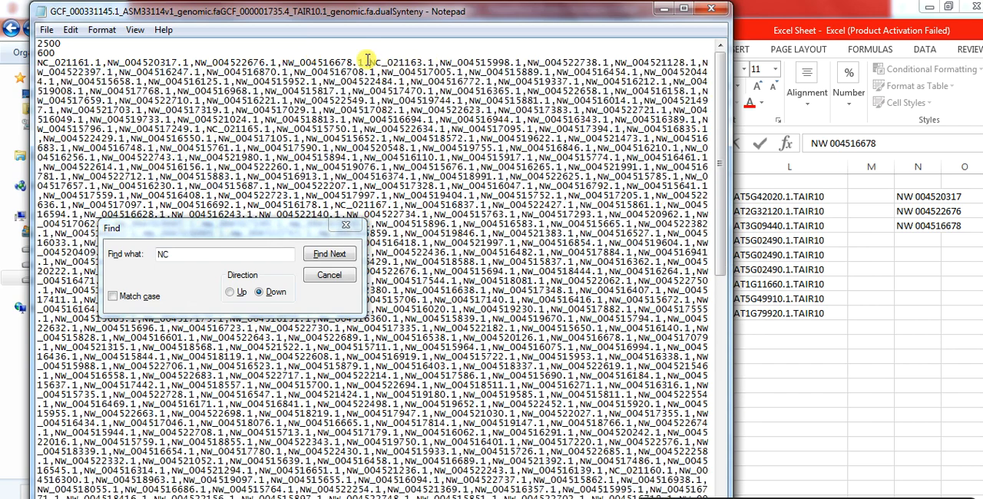
Find the next NC entry and delete all NW scaffolds between NC_021163.1 and NC_021165.1, keeping the list on one line
click(217, 254)
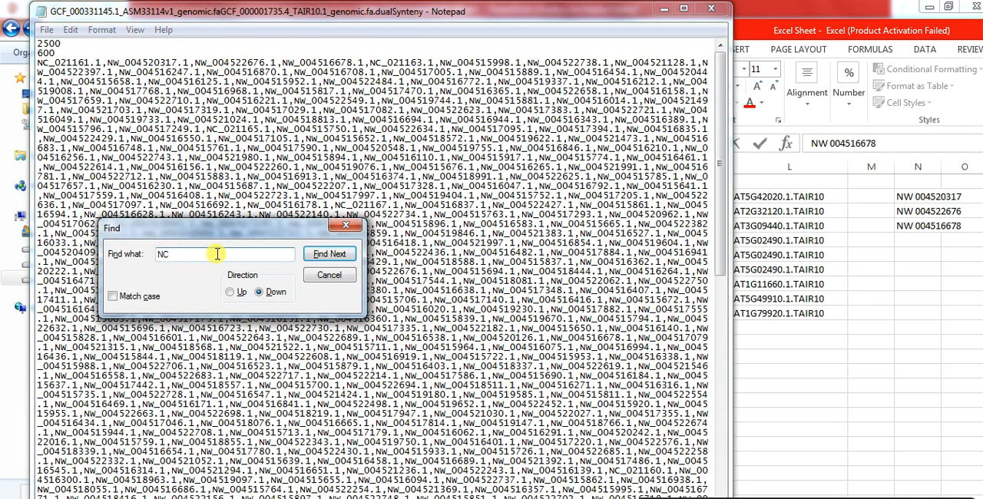
key(Return)
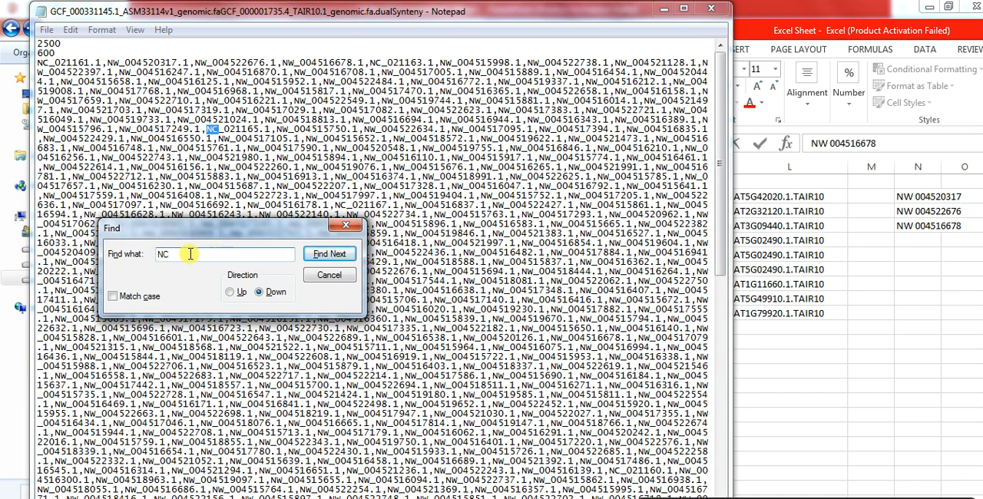
click(204, 129)
drag(204, 129, 443, 62)
key(Return)
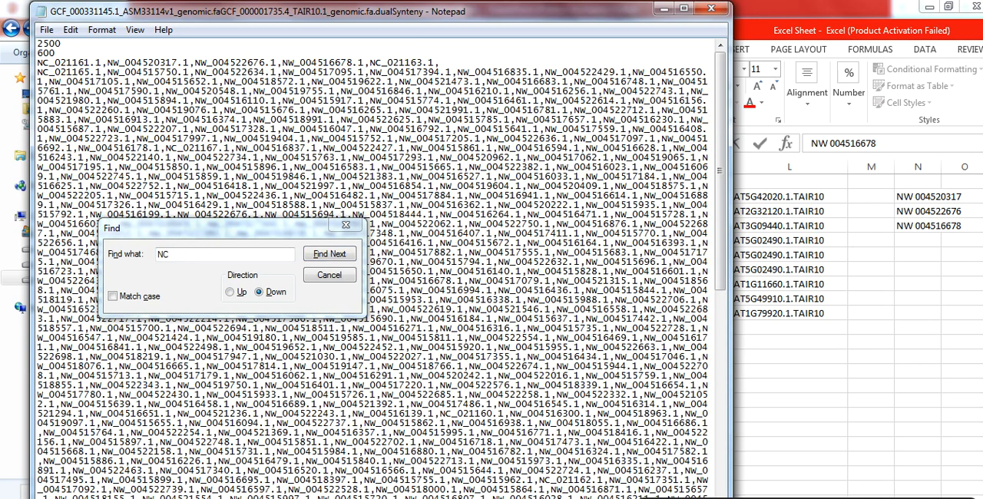
key(BackSpace)
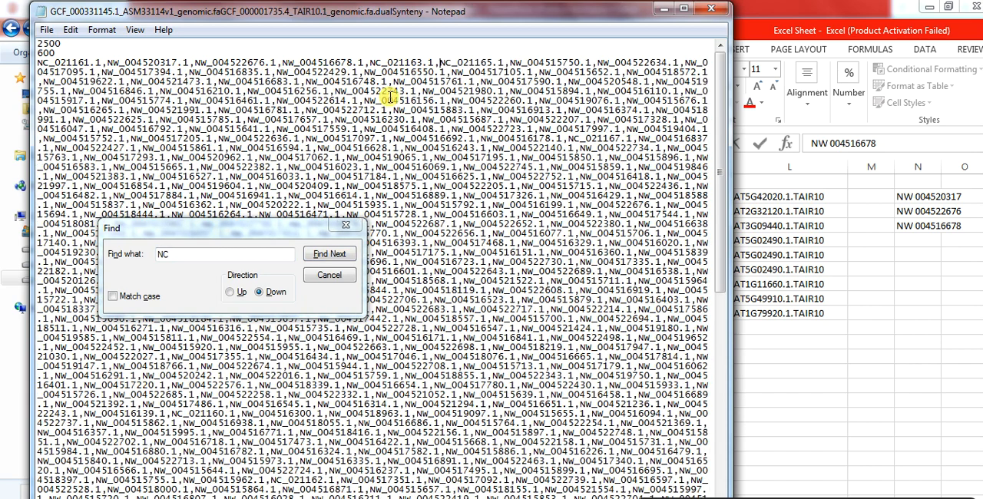
Find NC_021167.1 and delete all NW scaffold entries between NC_021165.1 and it
click(222, 256)
key(Return)
key(Return)
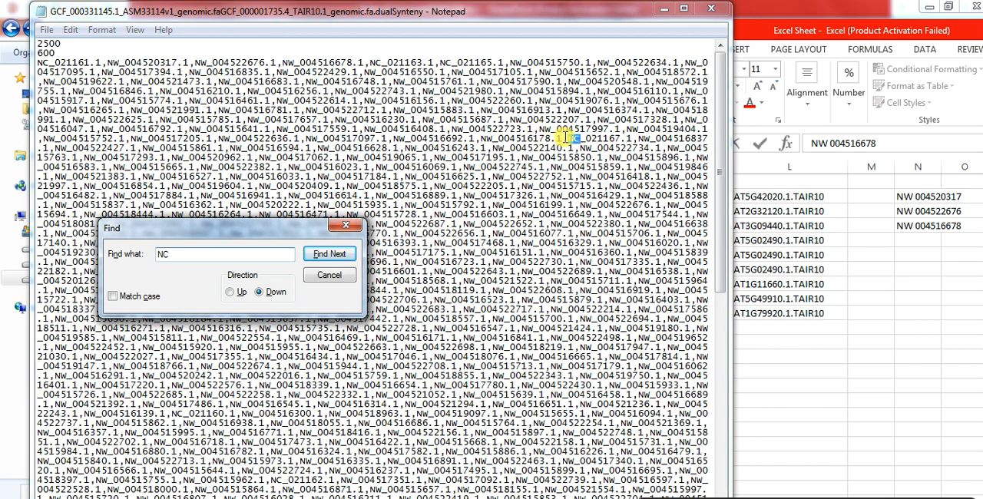
drag(569, 138, 508, 62)
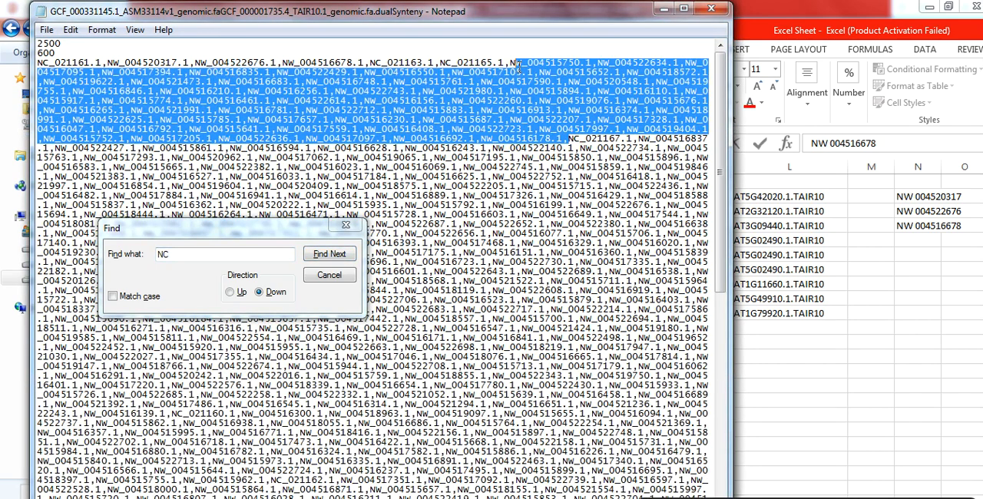
key(Delete)
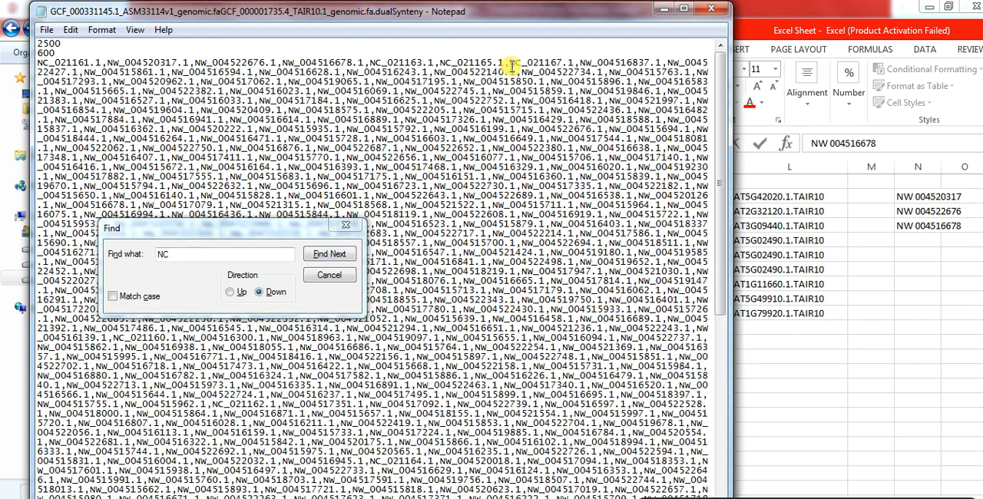
Find NC_021160.1 and delete all NW scaffold entries between NC_021167.1 and it
click(261, 256)
key(Return)
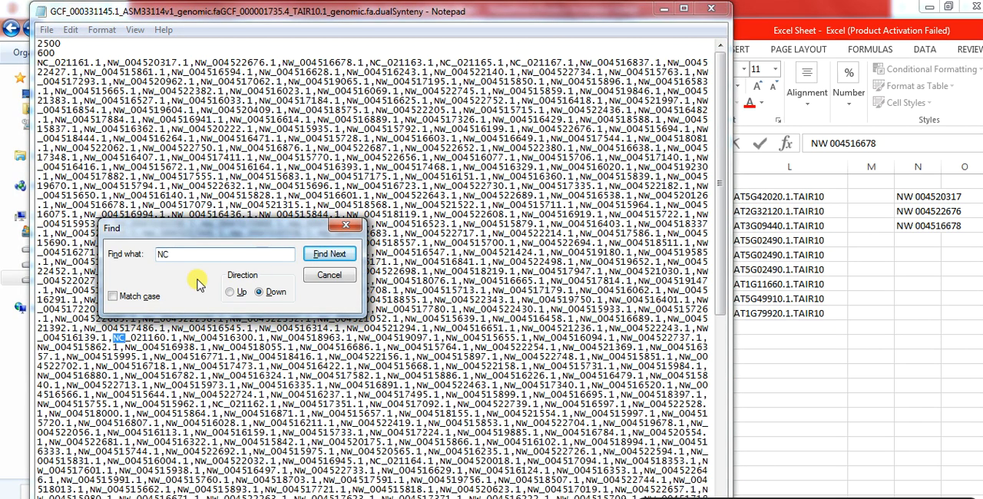
click(113, 338)
drag(113, 338, 581, 62)
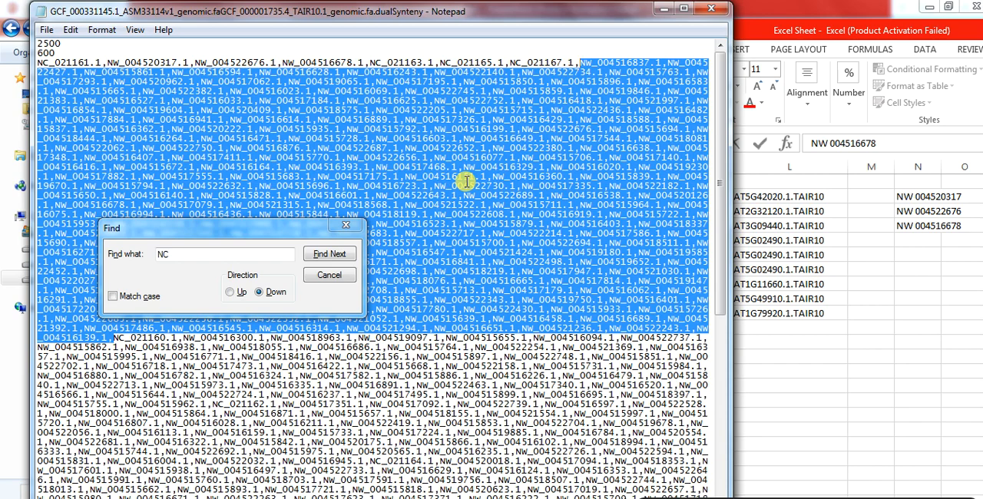
key(Delete)
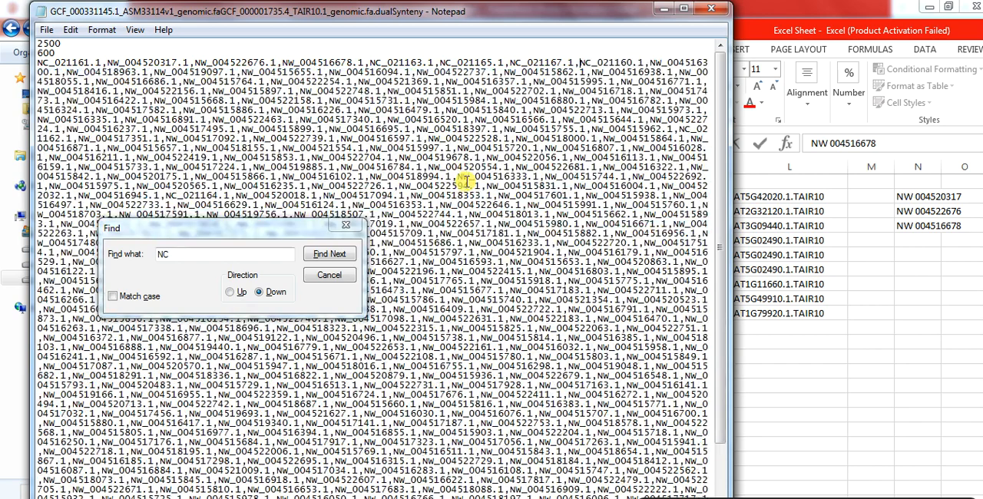
Find NC_021162.1 and delete all NW scaffold entries between NC_021160.1 and it
click(201, 254)
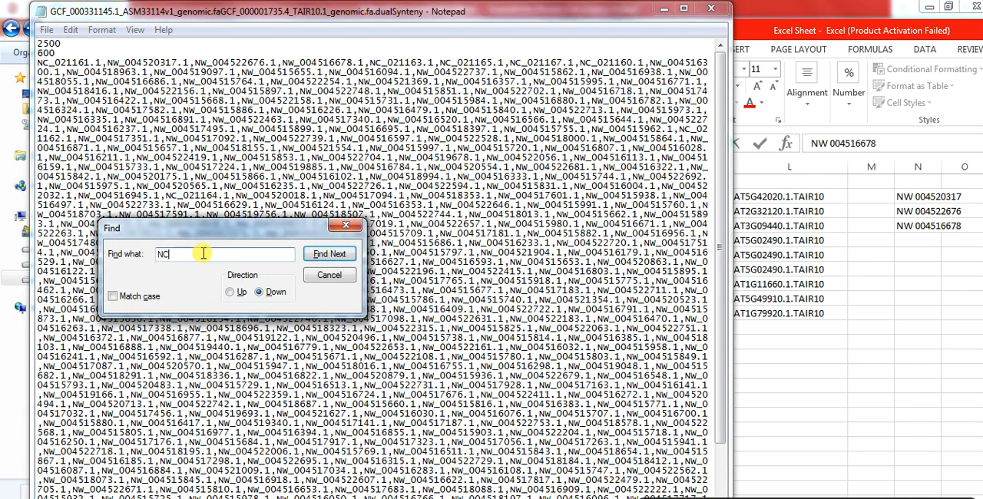
key(Return)
key(Return)
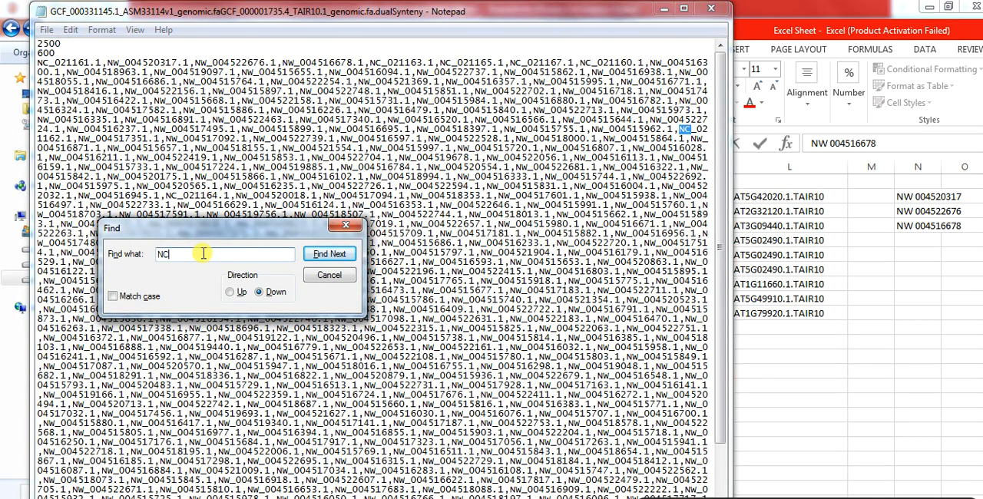
drag(678, 131, 649, 64)
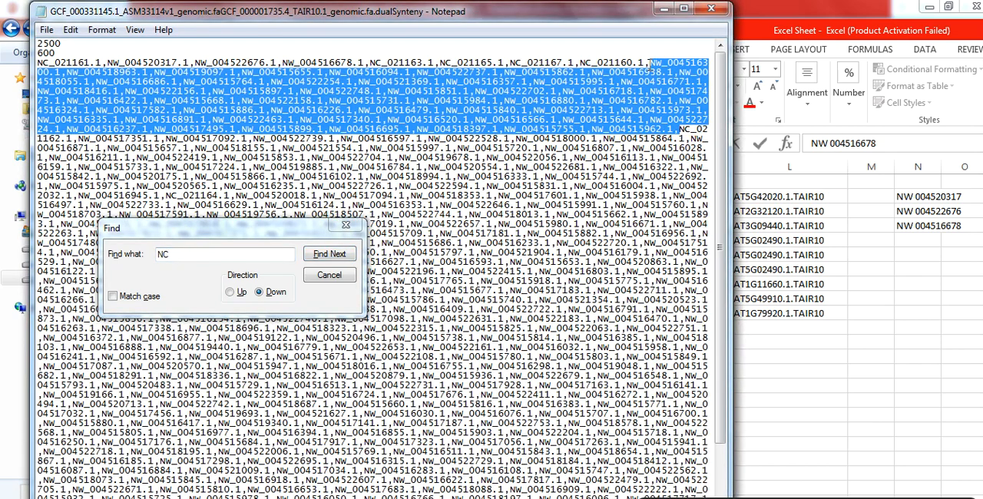
key(Delete)
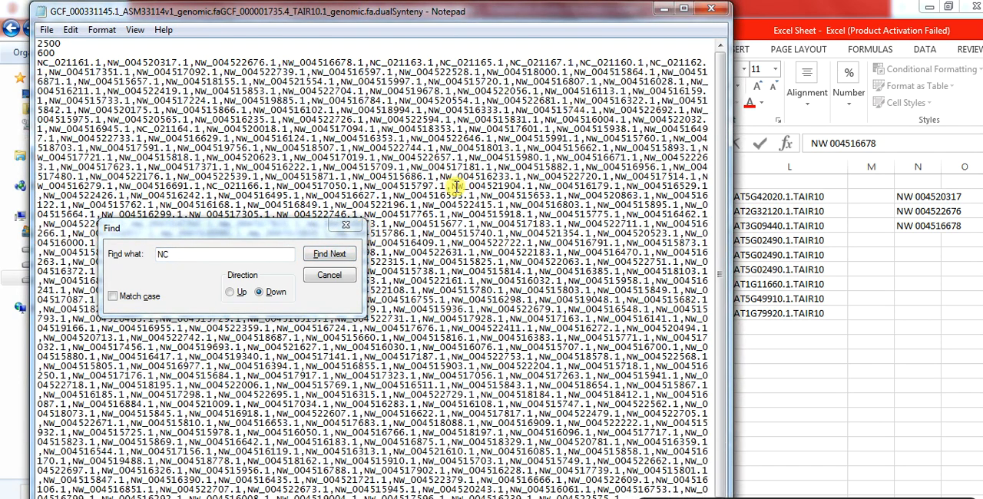
Find NC_021164.1 and delete all NW scaffold entries between NC_021162.1 and it
click(269, 257)
key(Return)
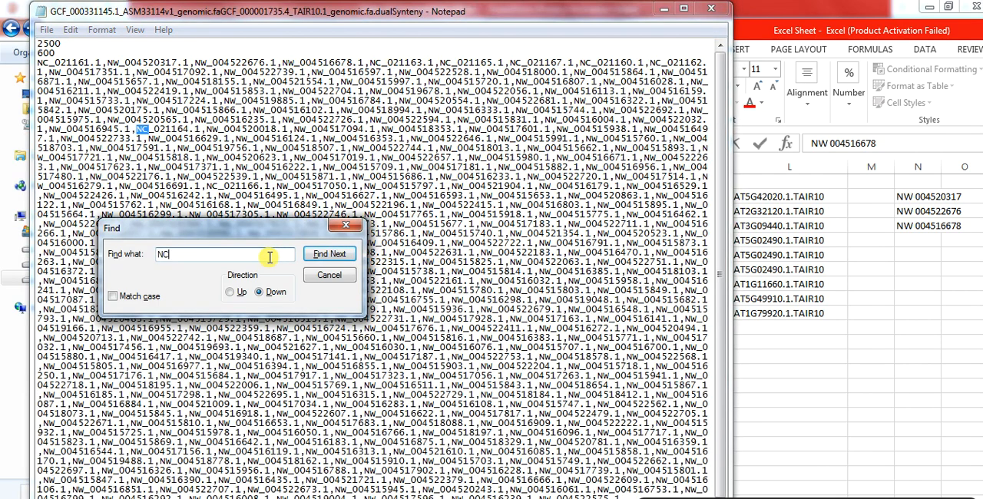
drag(137, 129, 48, 74)
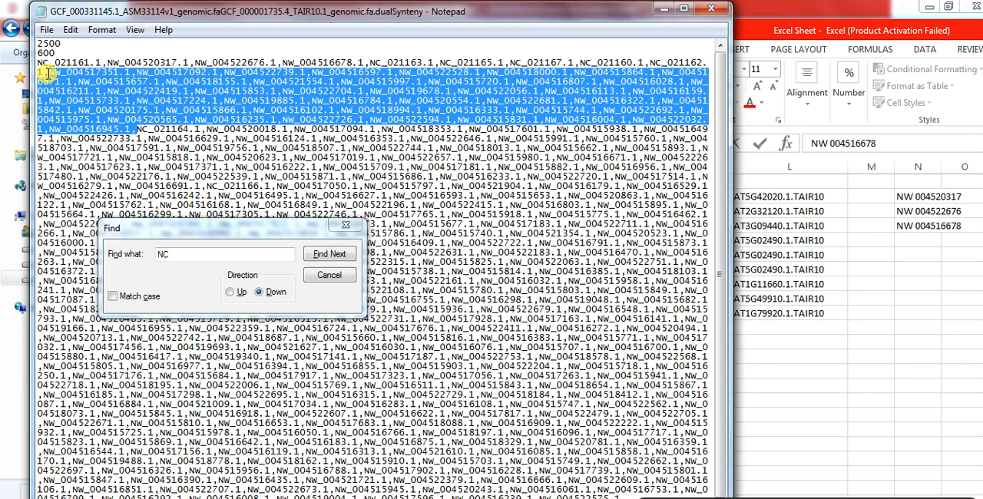
key(Delete)
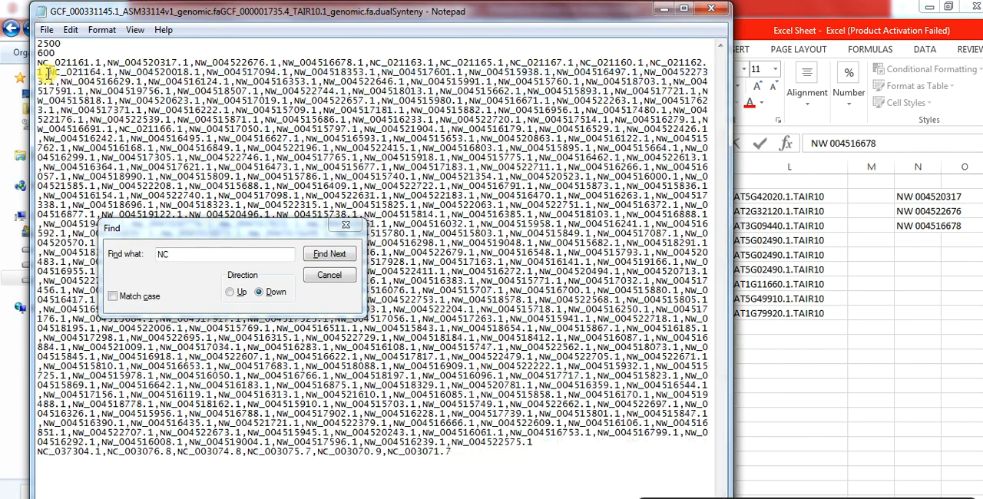
Find NC_021166.1 and delete all NW scaffold entries between NC_021164.1 and it
click(187, 257)
key(Return)
key(Return)
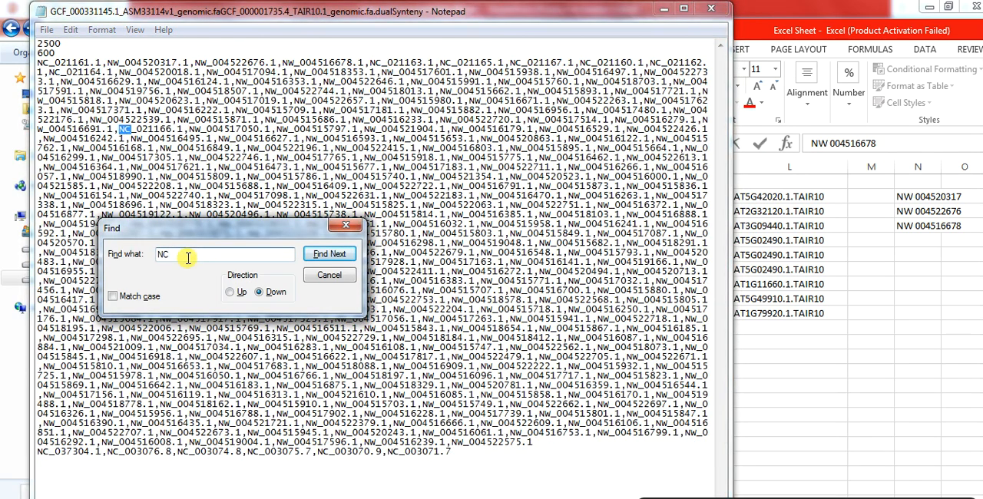
click(115, 132)
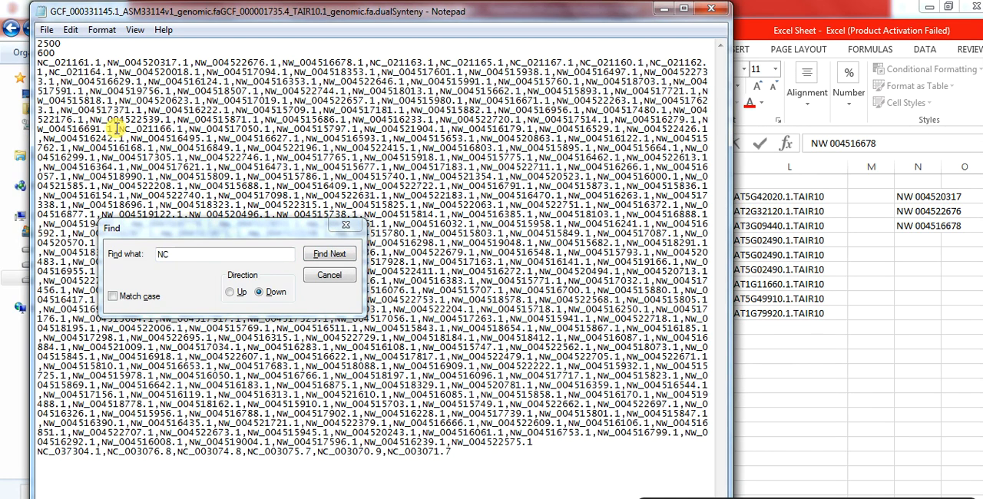
drag(117, 129, 120, 72)
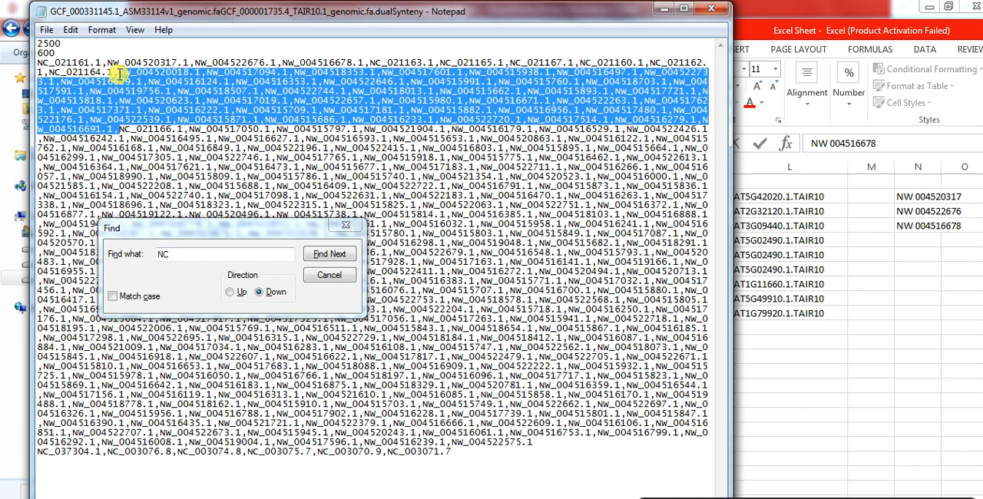
key(Delete)
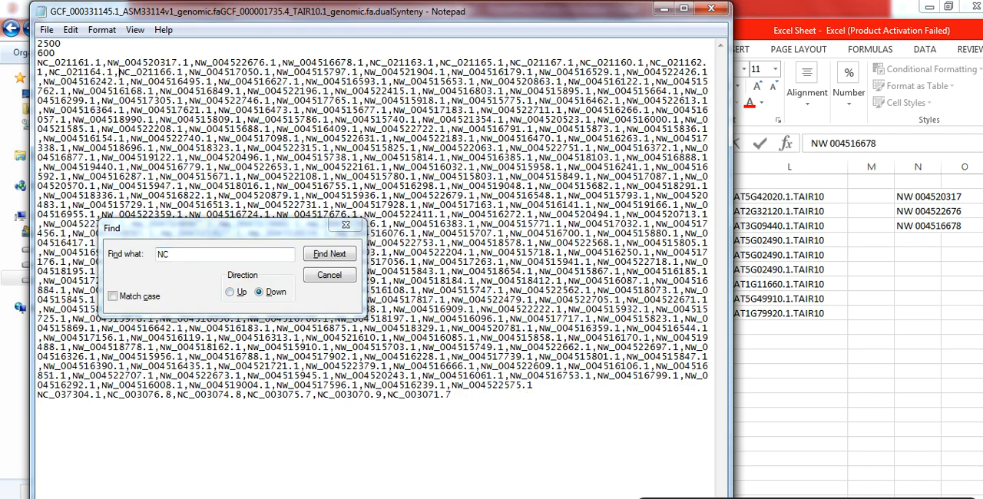
Find the next NC entry and delete all NW scaffold entries between NC_021166.1 and NC_037304.1
click(278, 264)
click(278, 265)
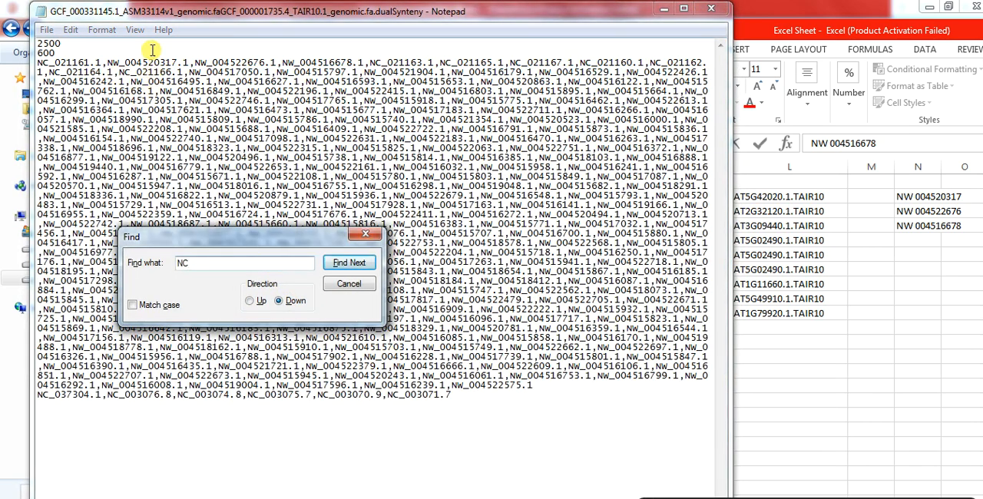
click(119, 70)
click(209, 263)
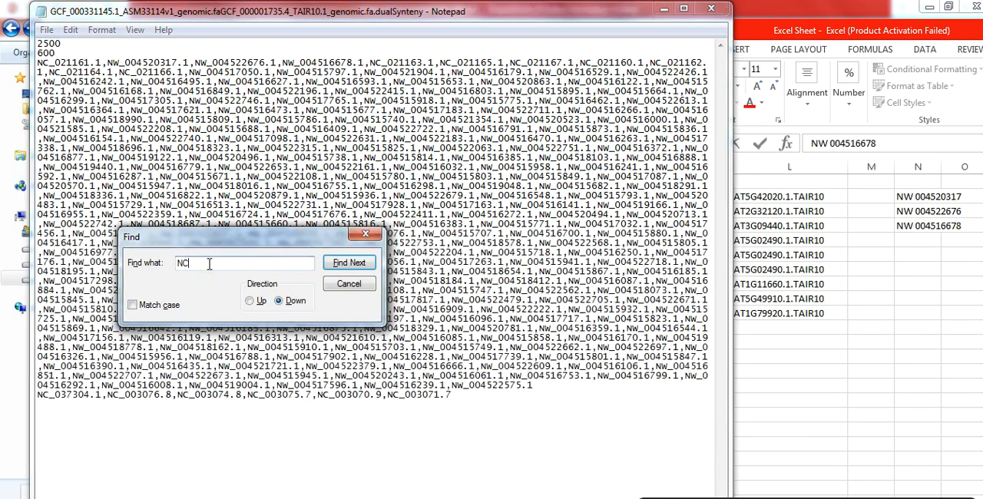
key(Return)
key(Return)
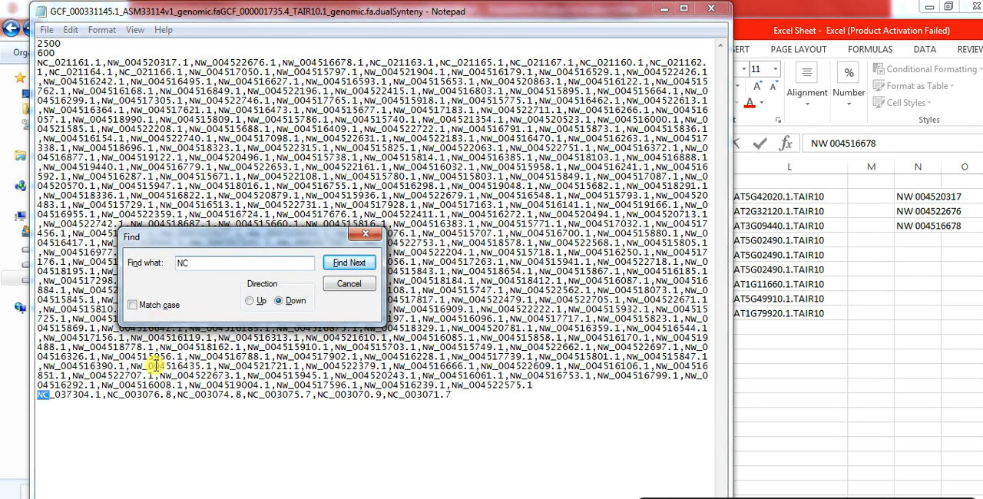
drag(230, 245, 336, 431)
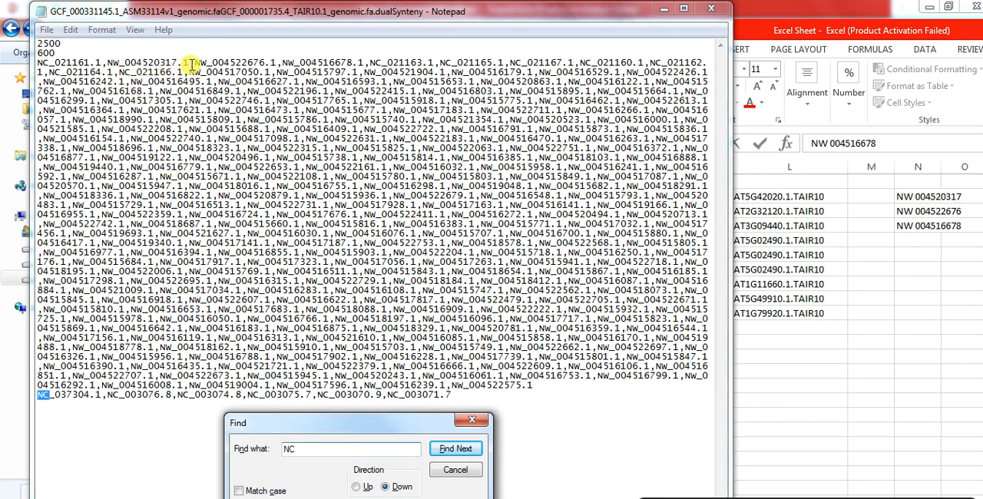
drag(189, 71, 532, 384)
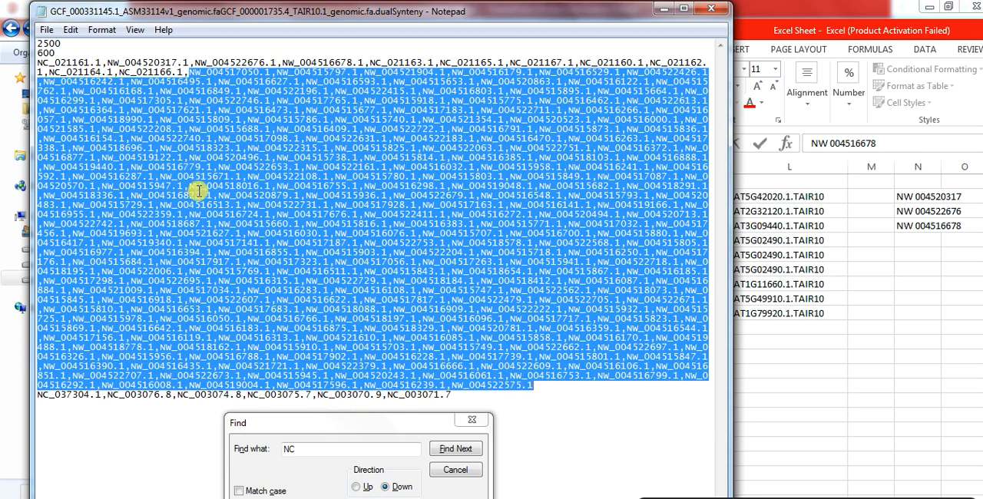
key(Delete)
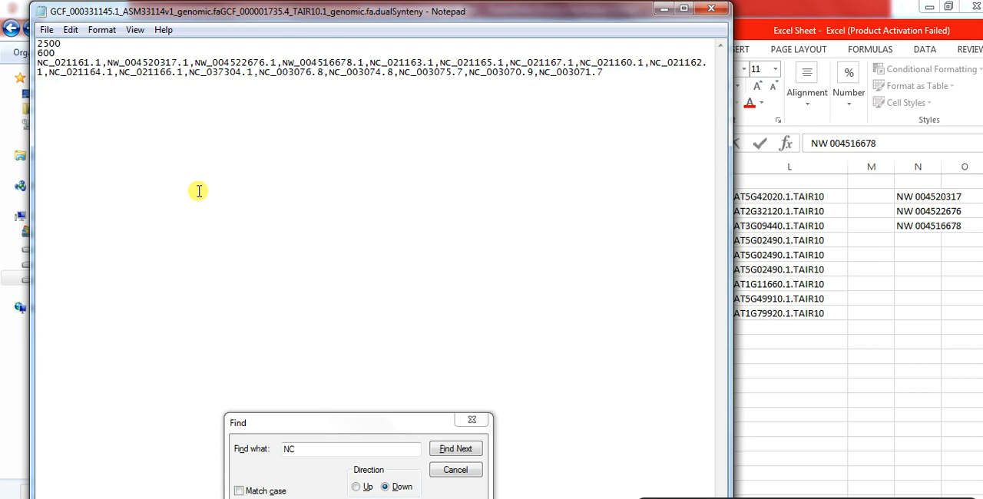
Remove the trailing comma after NC_021166.1, start the NC_037304.1 list on a new line, and close the CTL file
key(BackSpace)
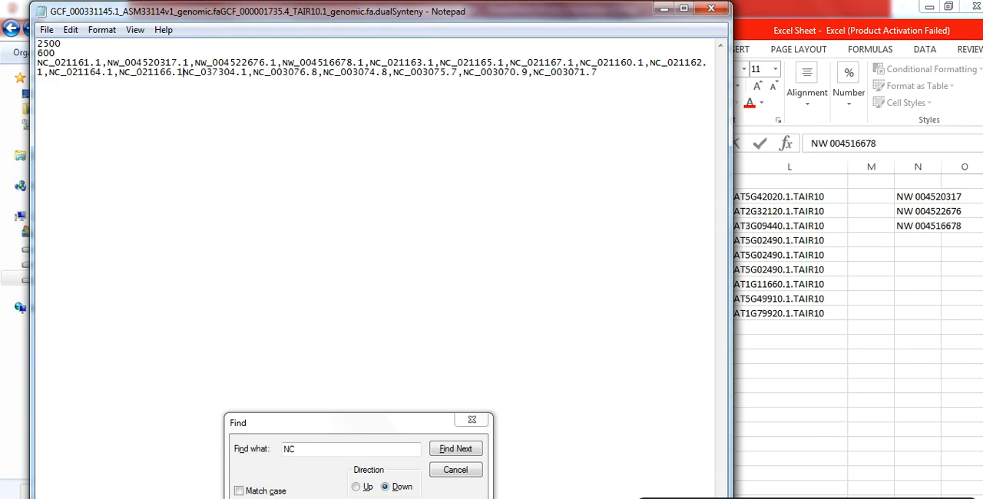
key(Return)
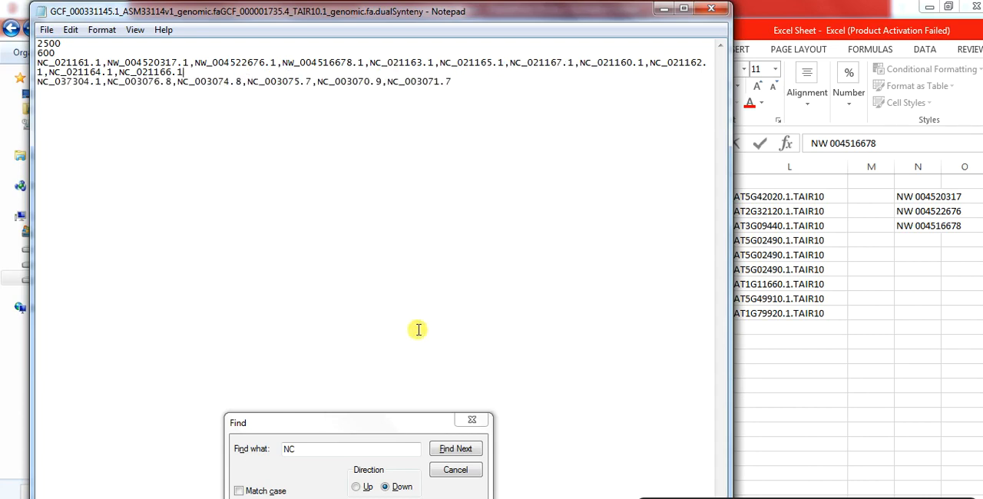
drag(392, 429, 395, 360)
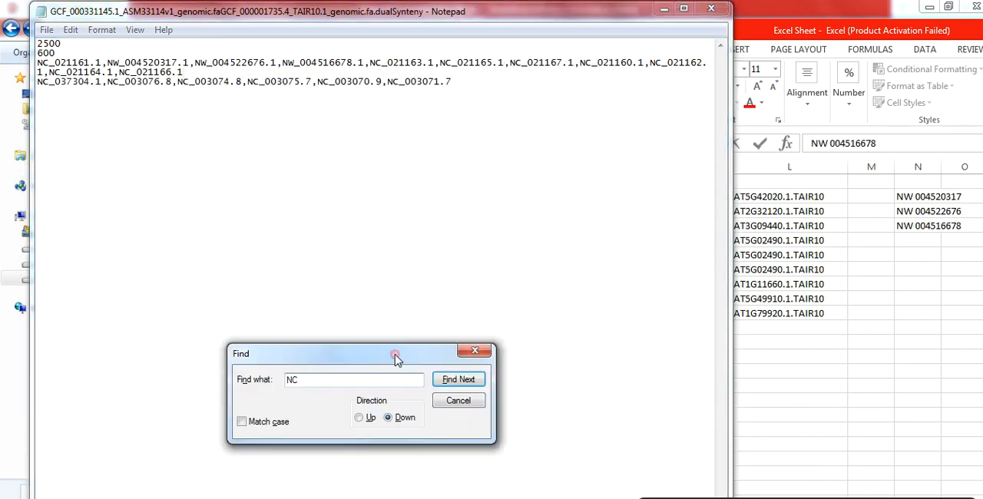
click(478, 352)
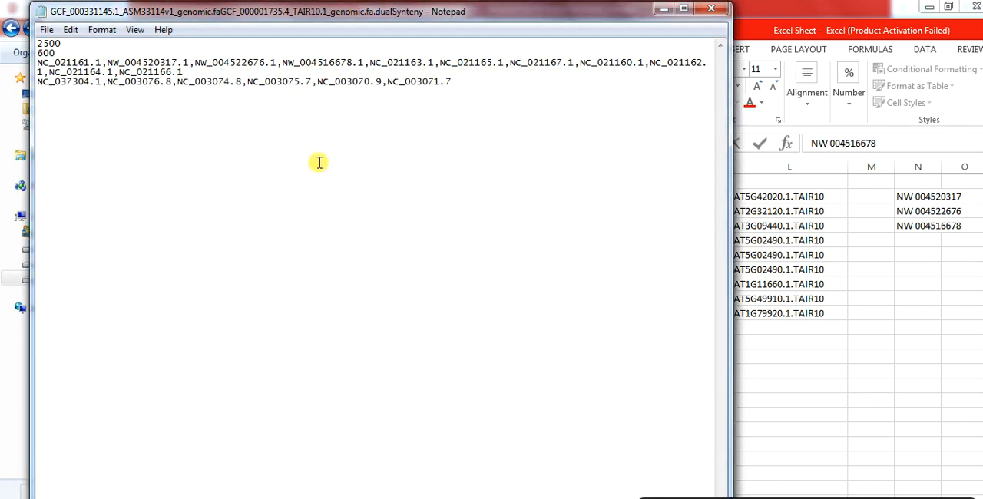
click(715, 11)
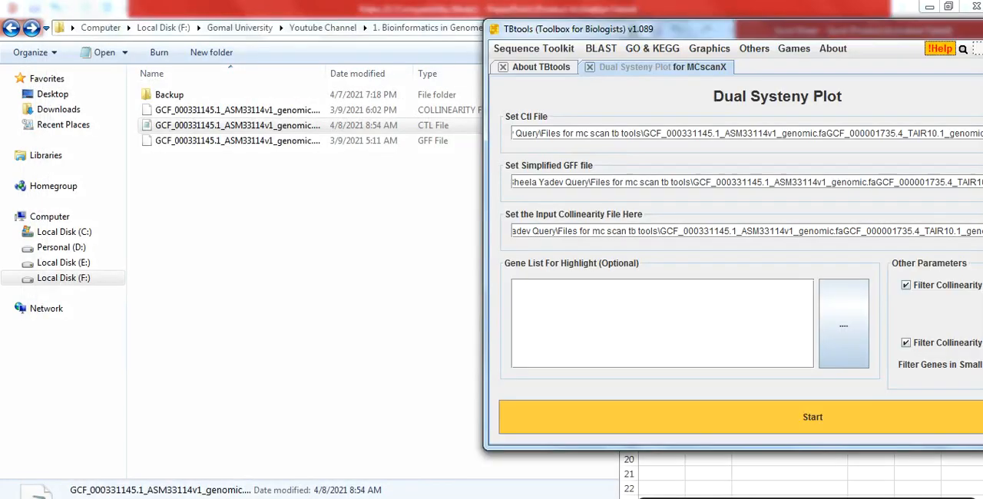
Try to run the Dual Systeny Plot in TBtools with the edited CTL file set as the Ctl input
mouse_move(596, 31)
mouse_down()
mouse_move(609, 43)
mouse_move(608, 34)
mouse_up()
drag(276, 127, 572, 142)
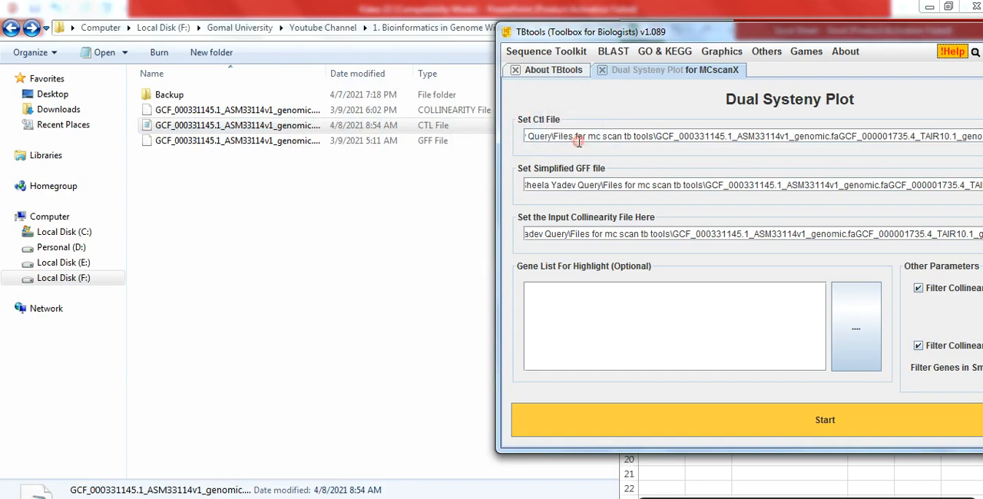
click(759, 428)
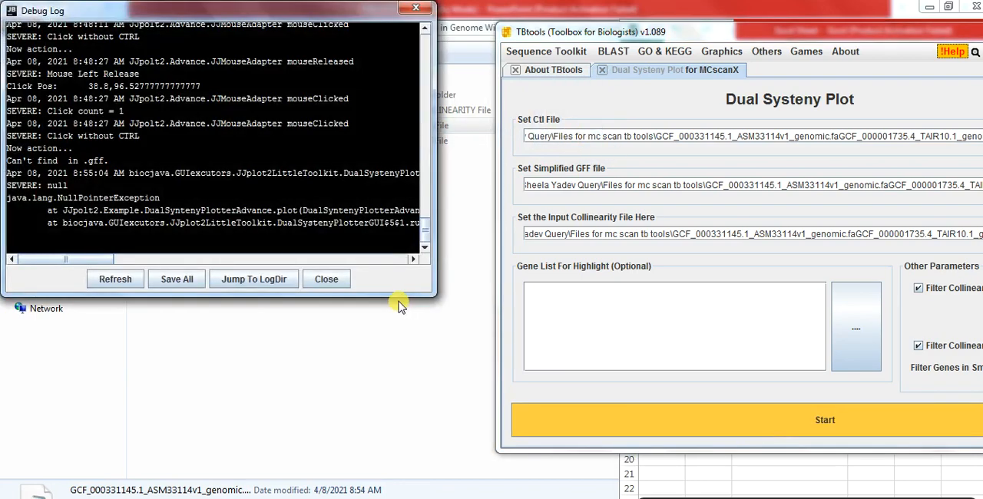
click(336, 279)
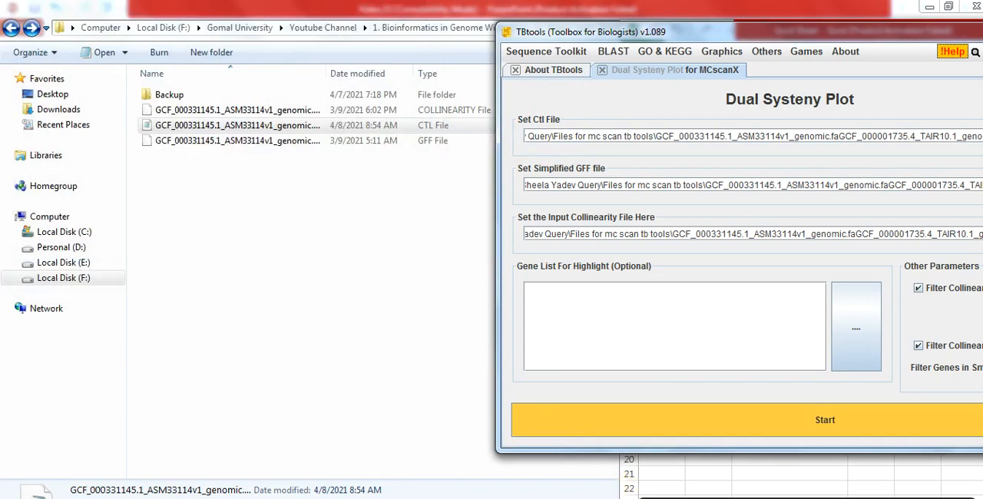
Reopen the CTL file in Notepad and place NC_037304.1 after NC_021166.1 on the same line, separated by a space
click(639, 498)
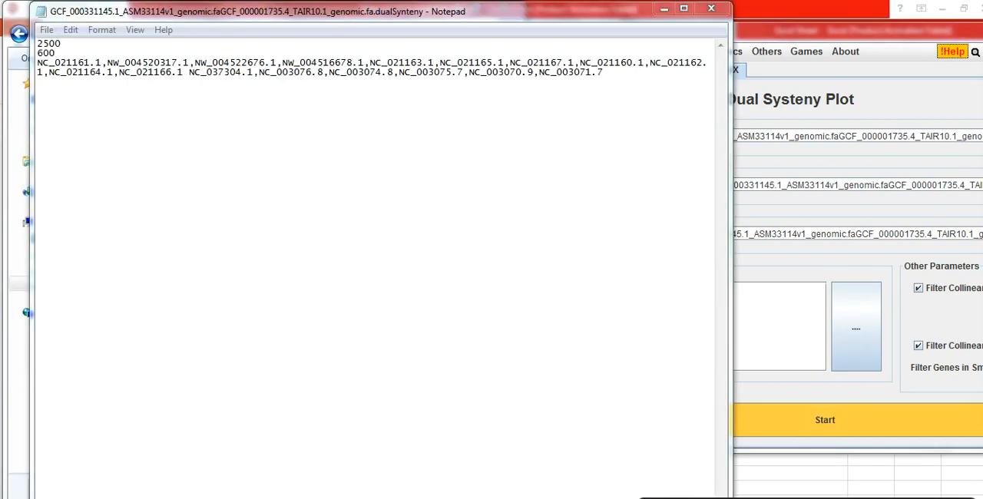
click(187, 72)
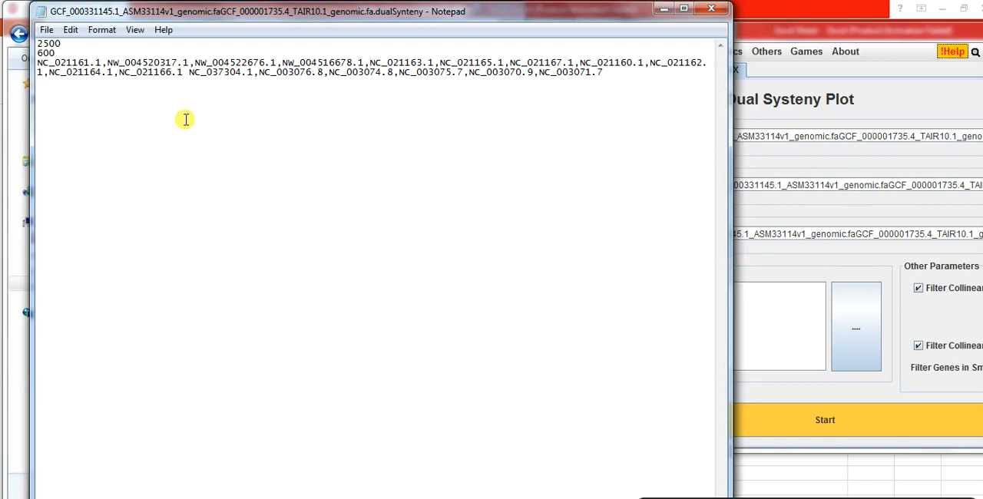
key(BackSpace)
key(BackSpace)
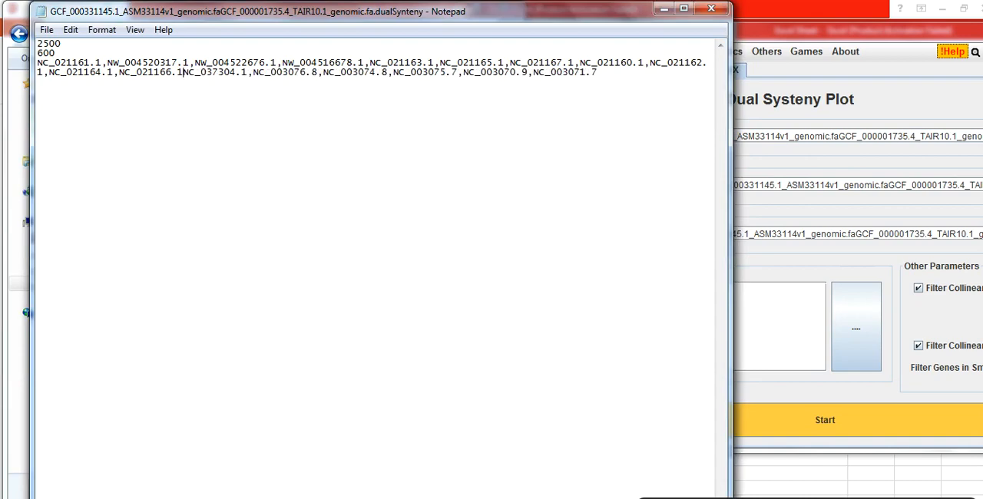
key(Return)
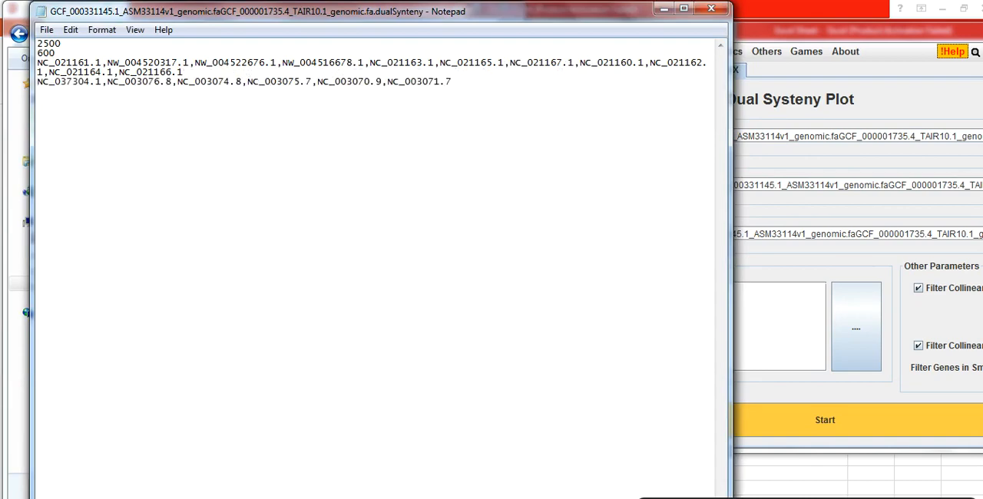
key(BackSpace)
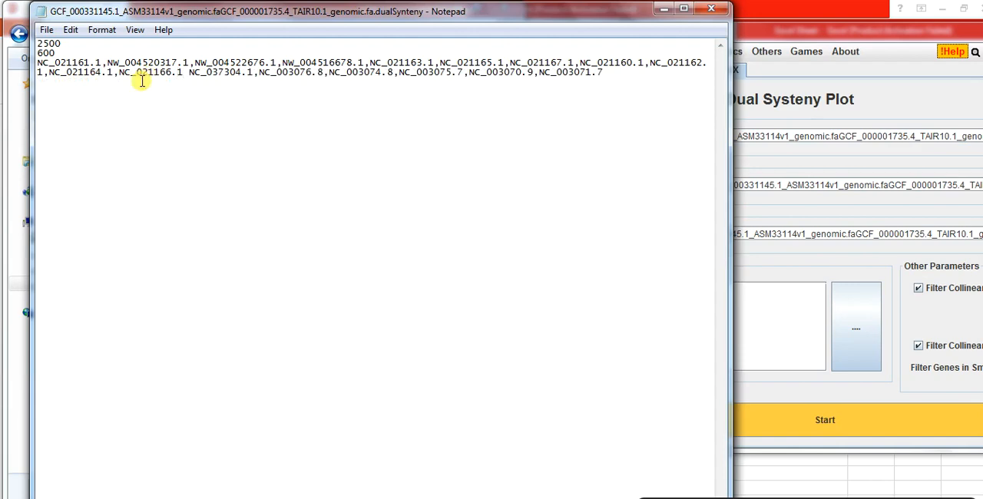
drag(91, 72, 117, 74)
click(118, 72)
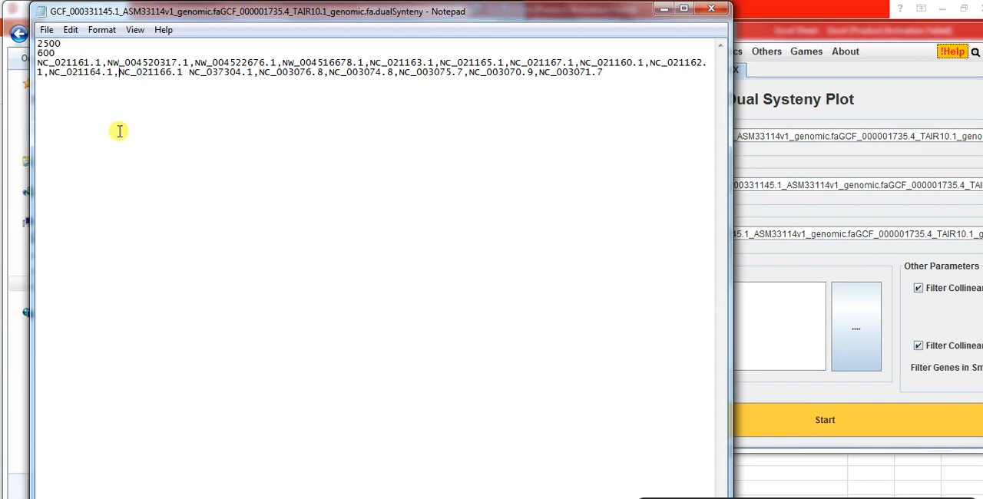
click(184, 72)
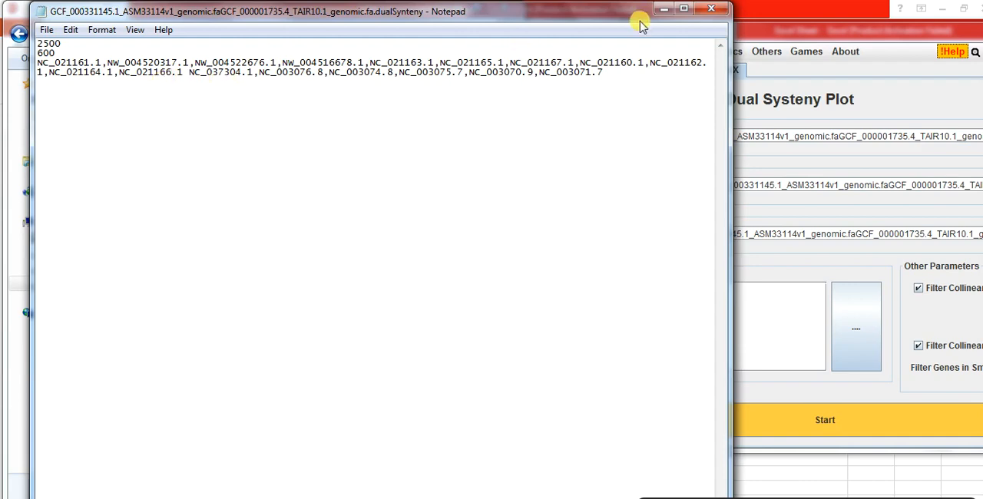
click(711, 9)
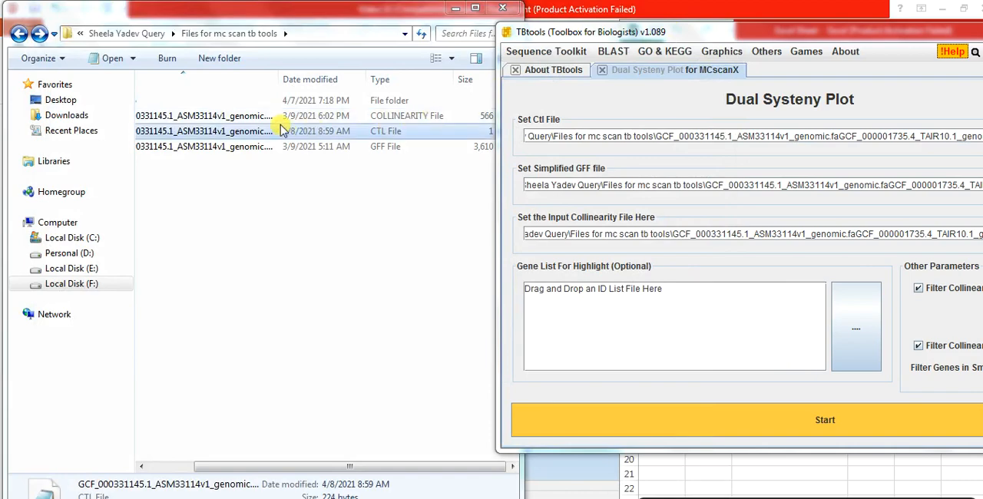
Try to generate the dual synteny plot in TBtools from the space-separated version of the CTL file
drag(251, 137, 600, 142)
click(691, 418)
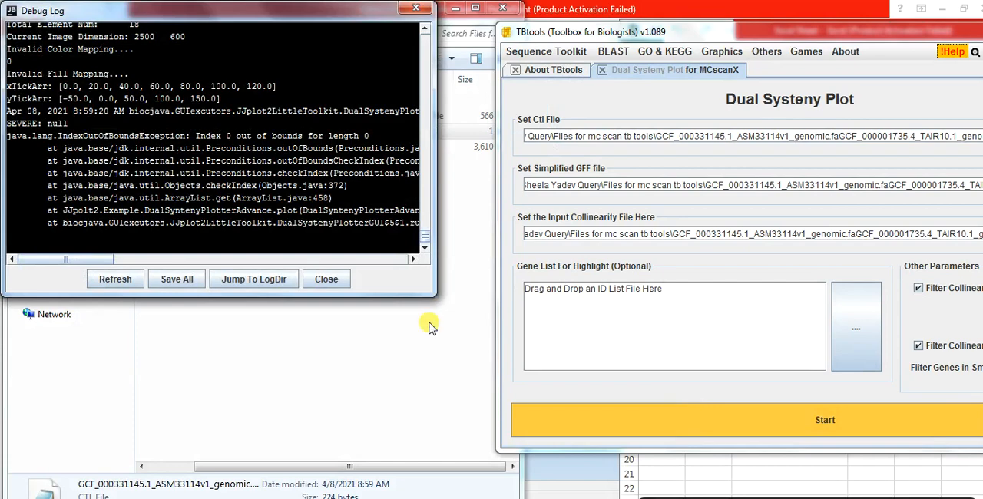
click(326, 279)
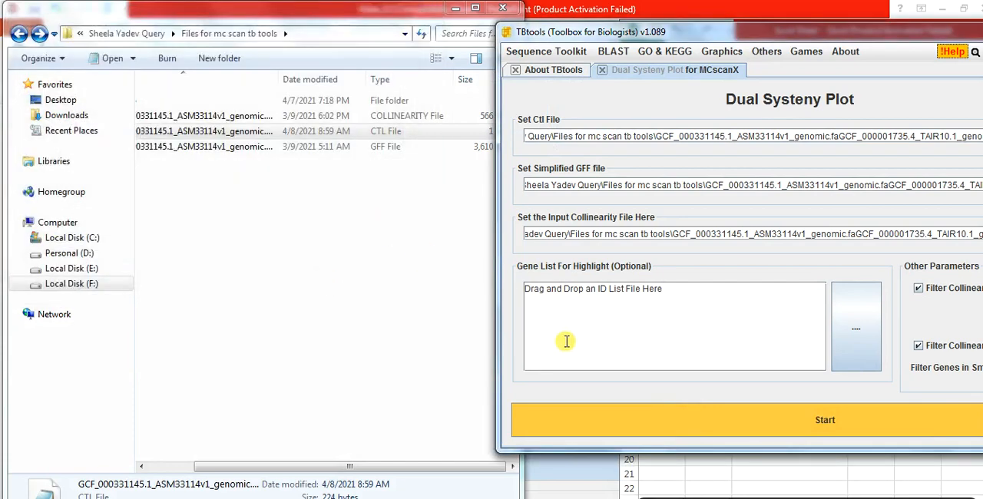
Reopen the CTL file in Notepad and replace the space before NC_037304.1 with a line break, then close the file
click(642, 498)
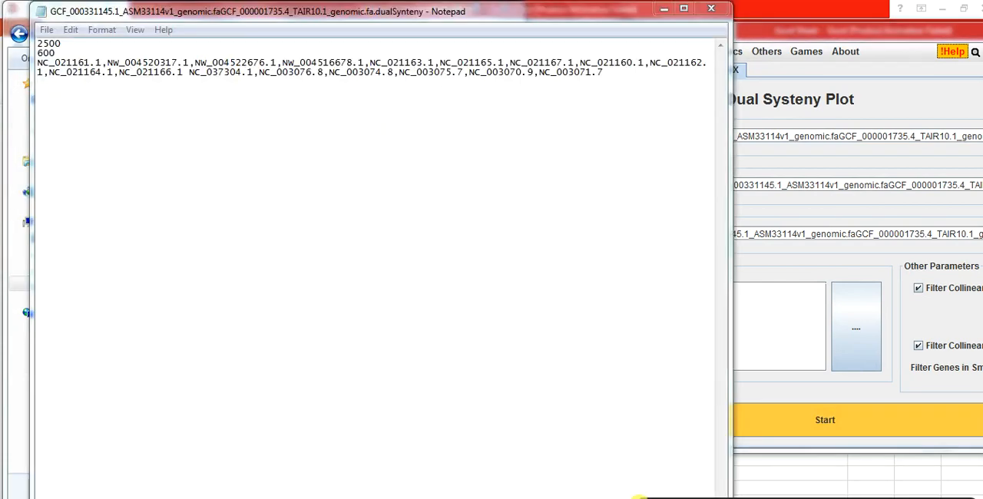
click(185, 73)
key(BackSpace)
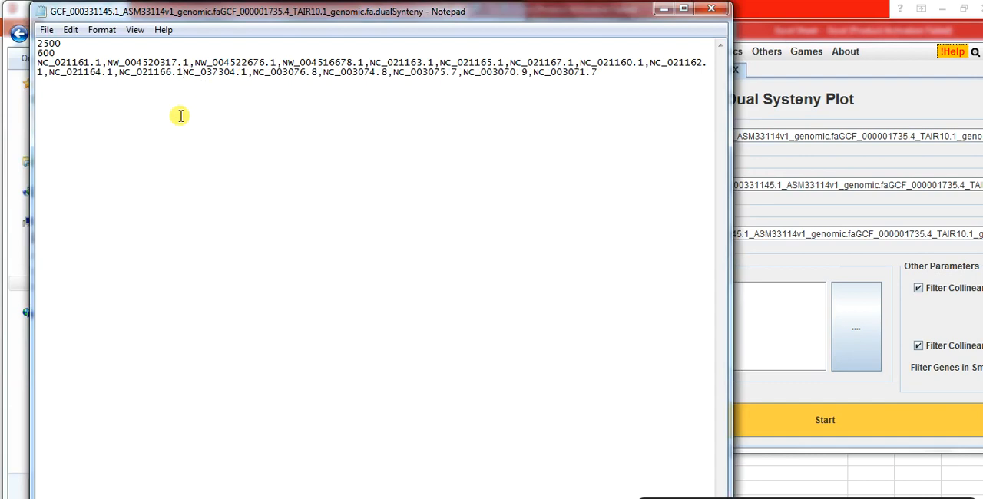
key(Return)
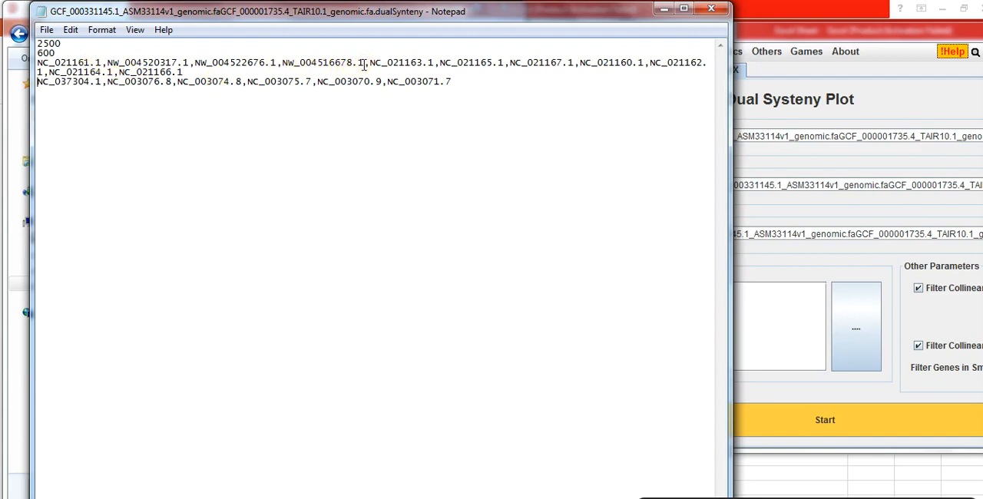
double_click(275, 62)
click(83, 82)
click(211, 132)
key(Left)
key(Left)
key(Left)
click(711, 8)
Load the corrected CTL file in TBtools, generate the dual synteny plot, and view all chromosomes in a maximized window
drag(230, 132, 593, 141)
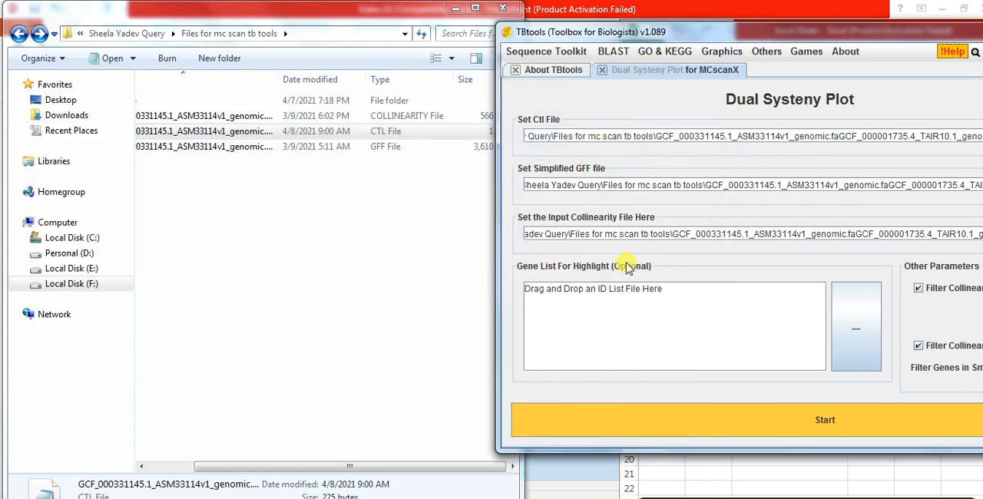
click(724, 434)
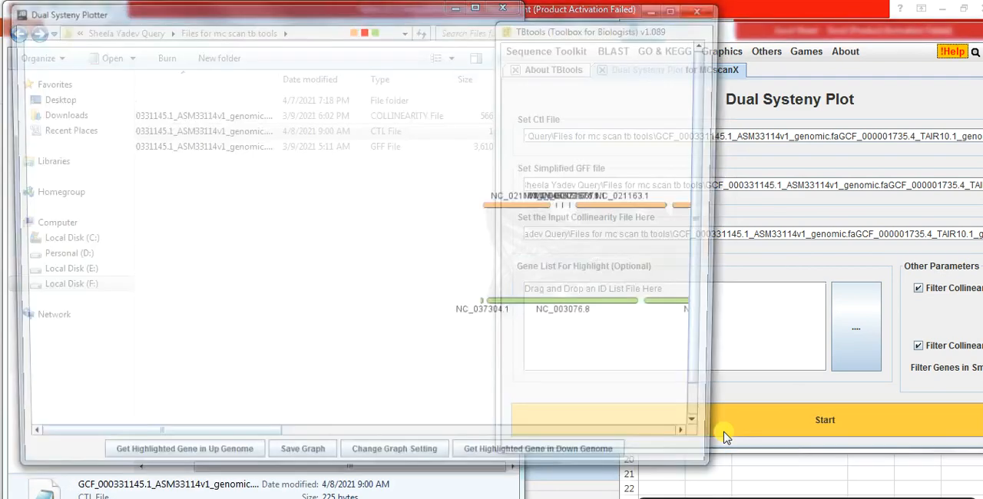
double_click(399, 11)
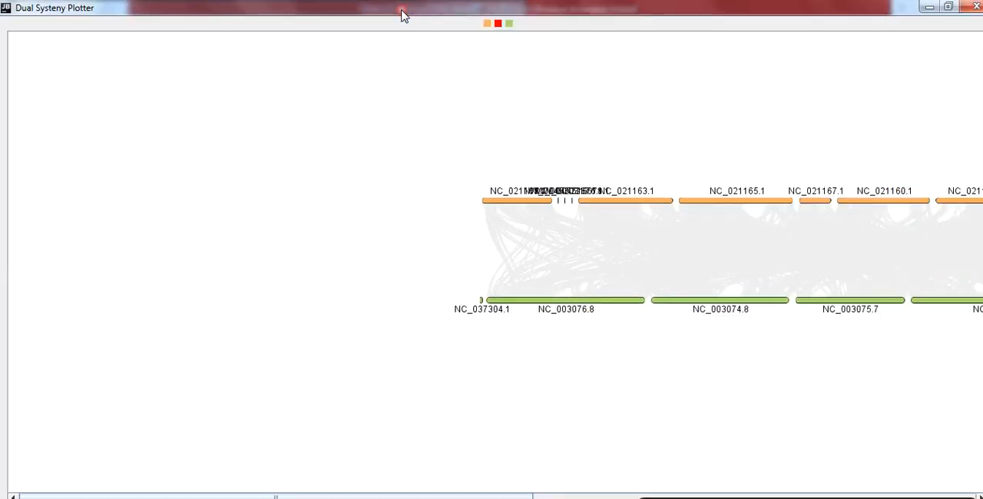
drag(356, 493, 532, 496)
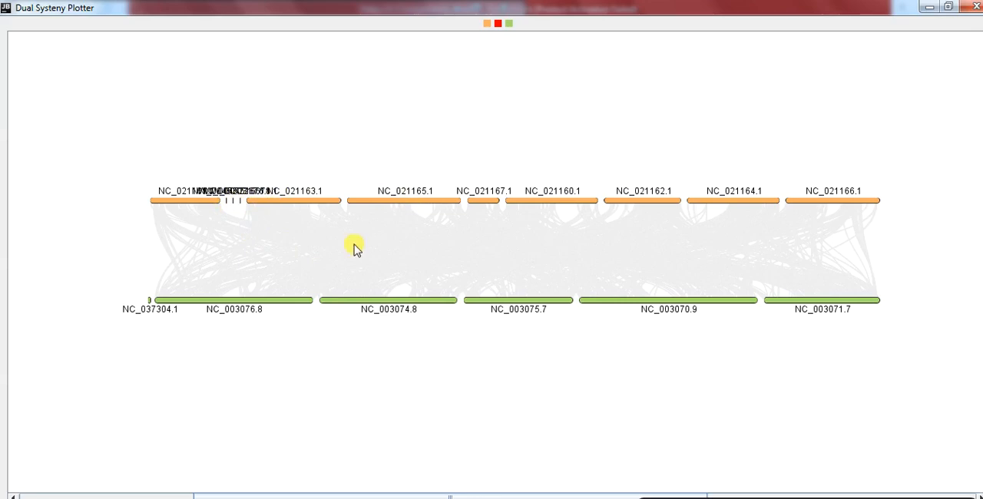
Clear the placeholder text from the optional gene highlight list in TBtools and return to the synteny plot
mouse_move(419, 497)
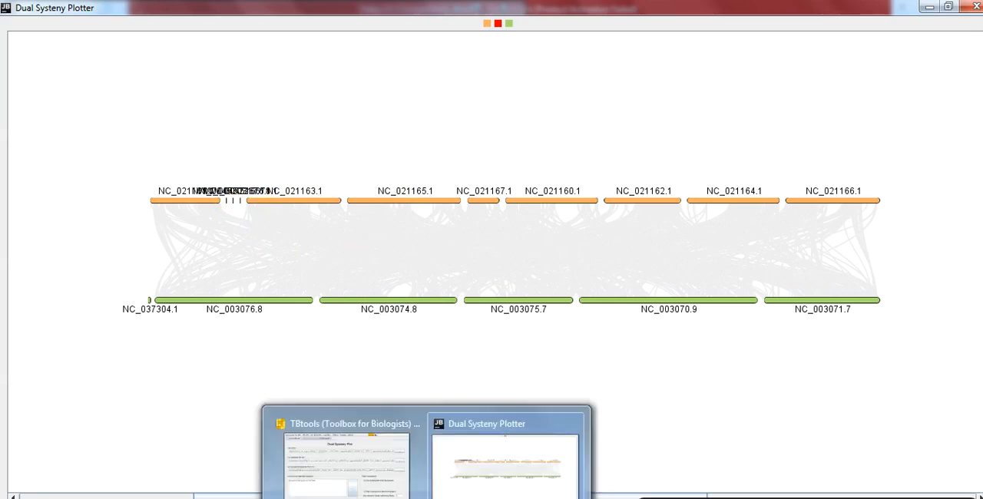
click(368, 477)
click(530, 298)
key(ctrl+a)
key(BackSpace)
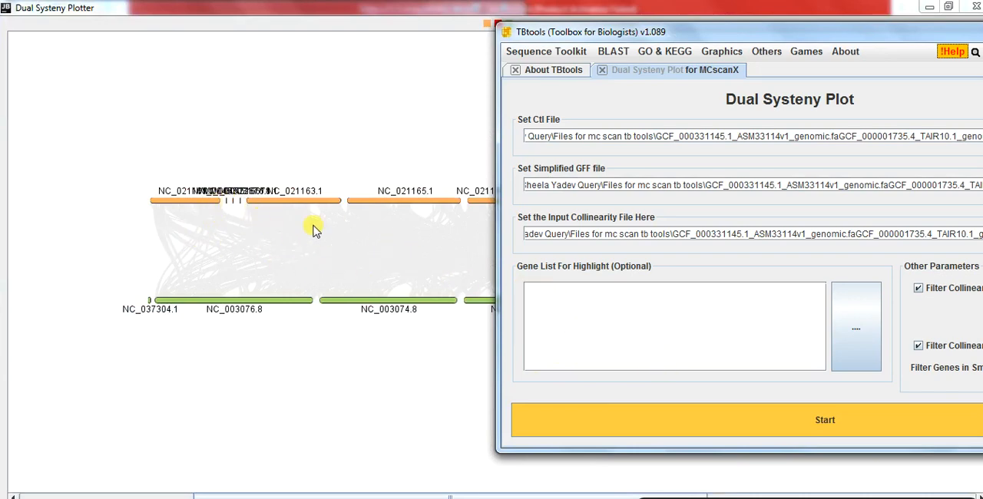
click(388, 101)
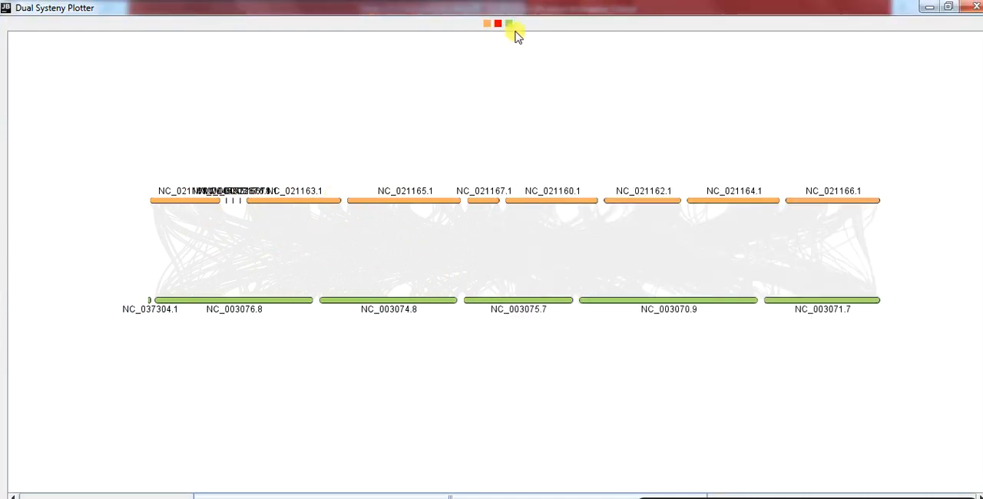